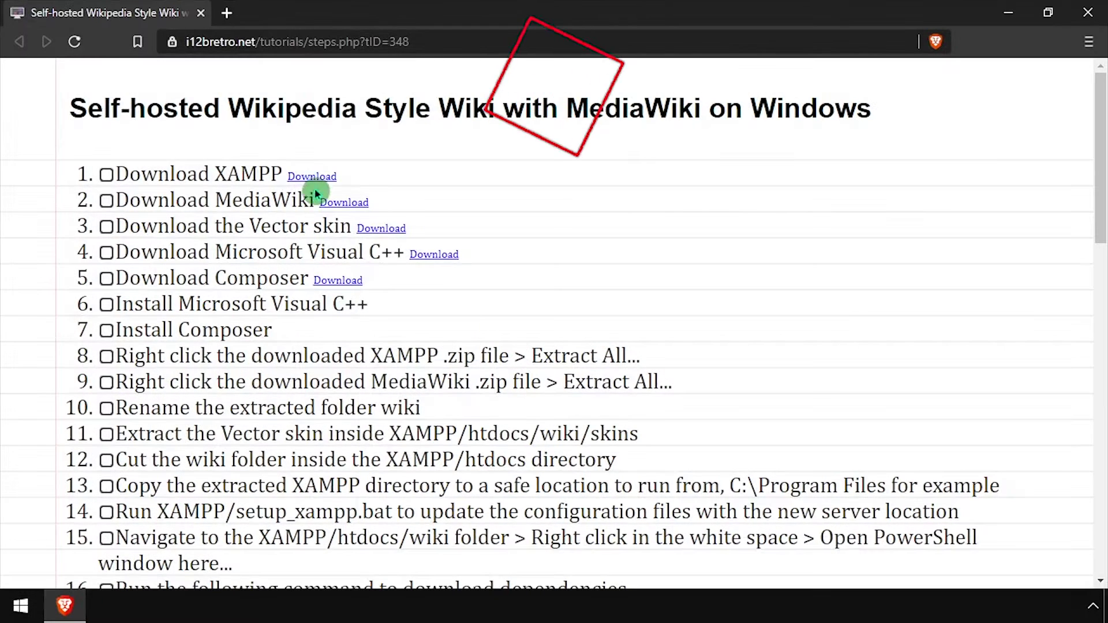
Download xampp-portable-windows-x64-7.4.13-0-VC15.zip from SourceForge and return to the tutorial
{"action": "left_click", "coordinate": [317, 179]}
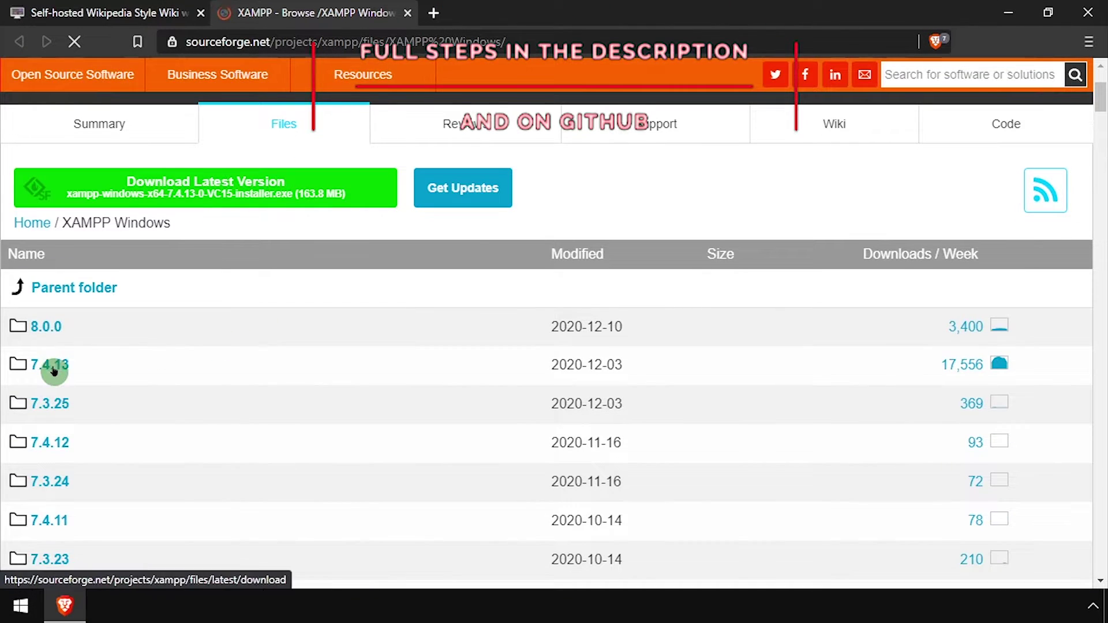
{"action": "left_click", "coordinate": [54, 370]}
{"action": "scroll", "coordinate": [338, 351], "scroll_direction": "down", "scroll_amount": 2}
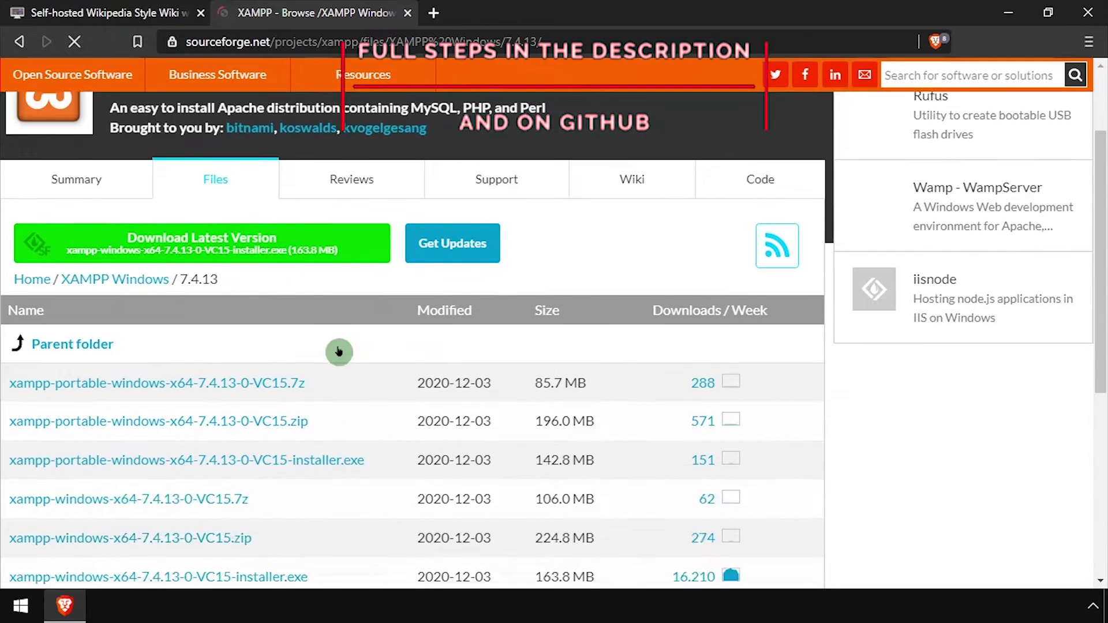
{"action": "scroll", "coordinate": [338, 352], "scroll_direction": "down", "scroll_amount": 4}
{"action": "left_click", "coordinate": [278, 197]}
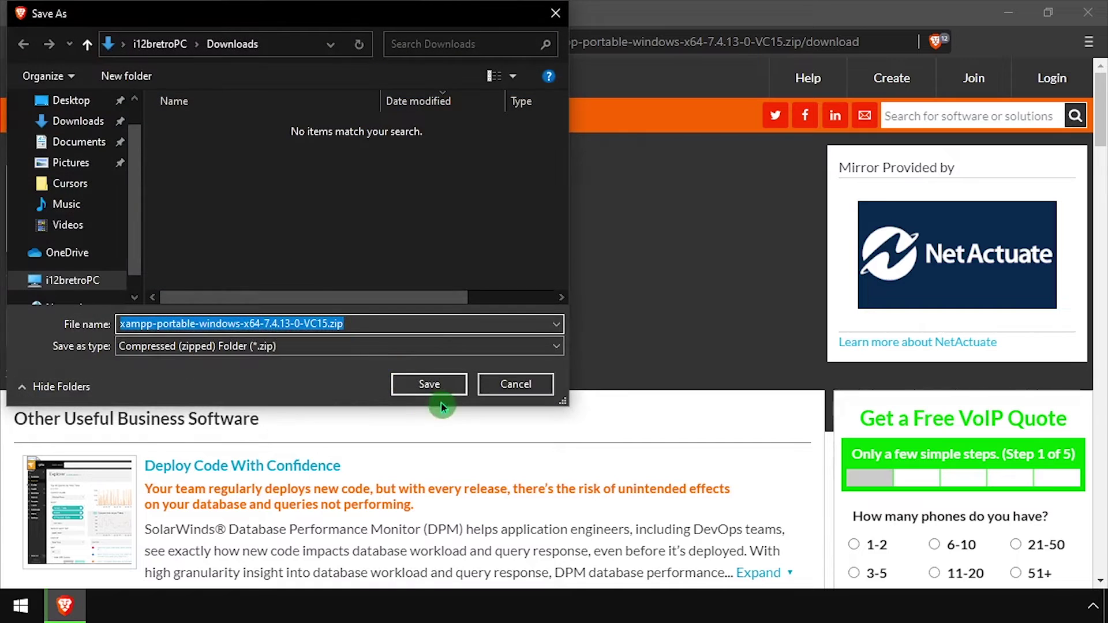
{"action": "left_click", "coordinate": [438, 389]}
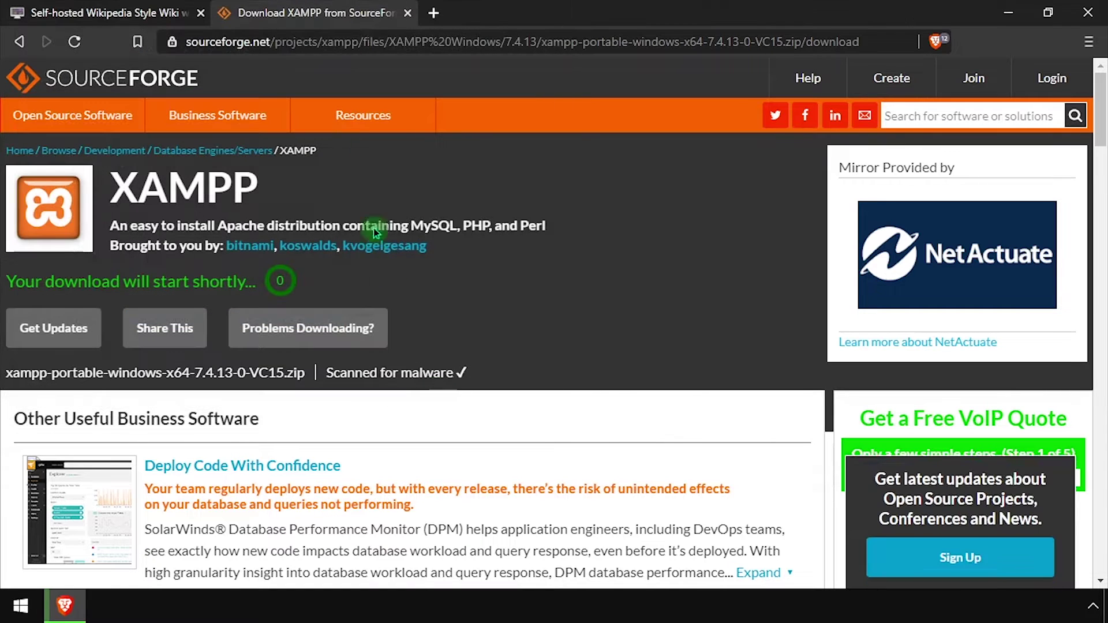
{"action": "left_click", "coordinate": [101, 13]}
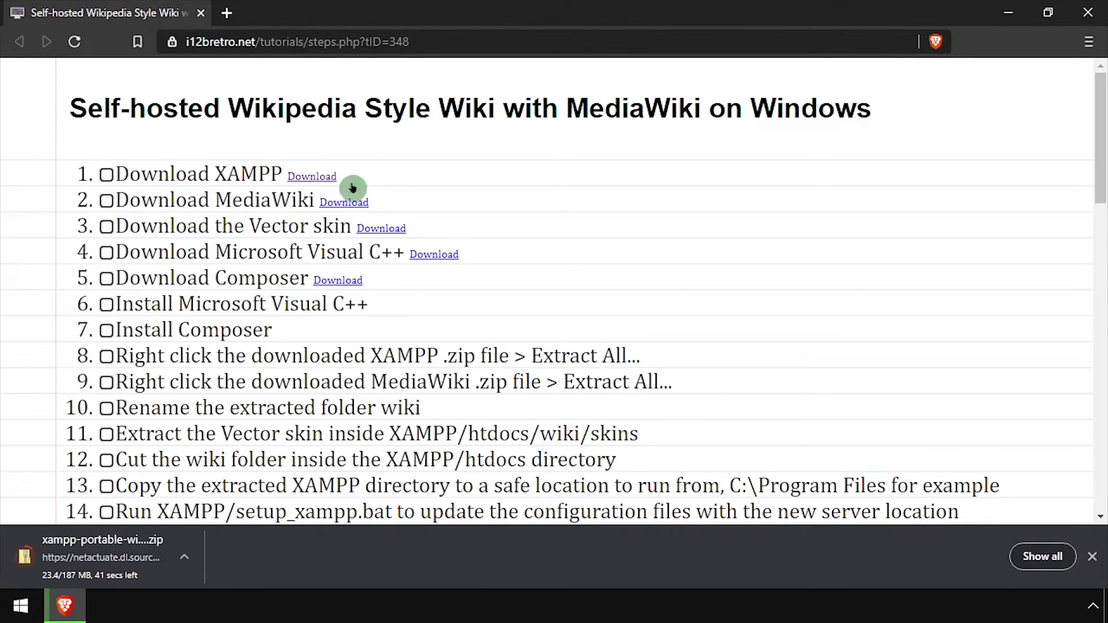
Download the MediaWiki 1.35.1 zip from its GitHub releases page
{"action": "left_click", "coordinate": [349, 205]}
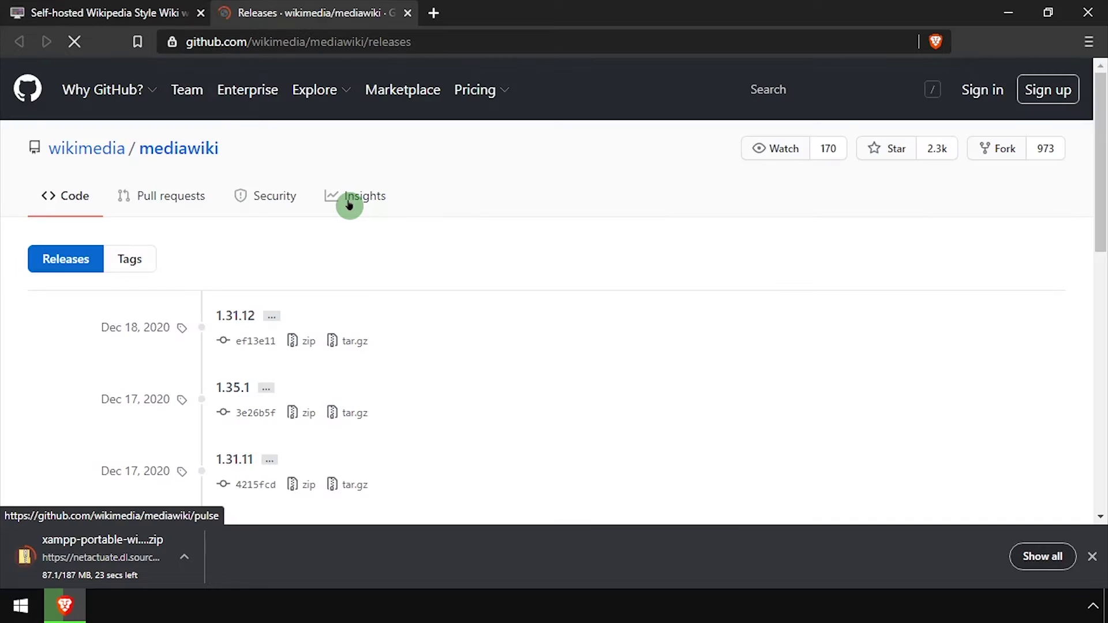
{"action": "scroll", "coordinate": [351, 272], "scroll_direction": "down", "scroll_amount": 1}
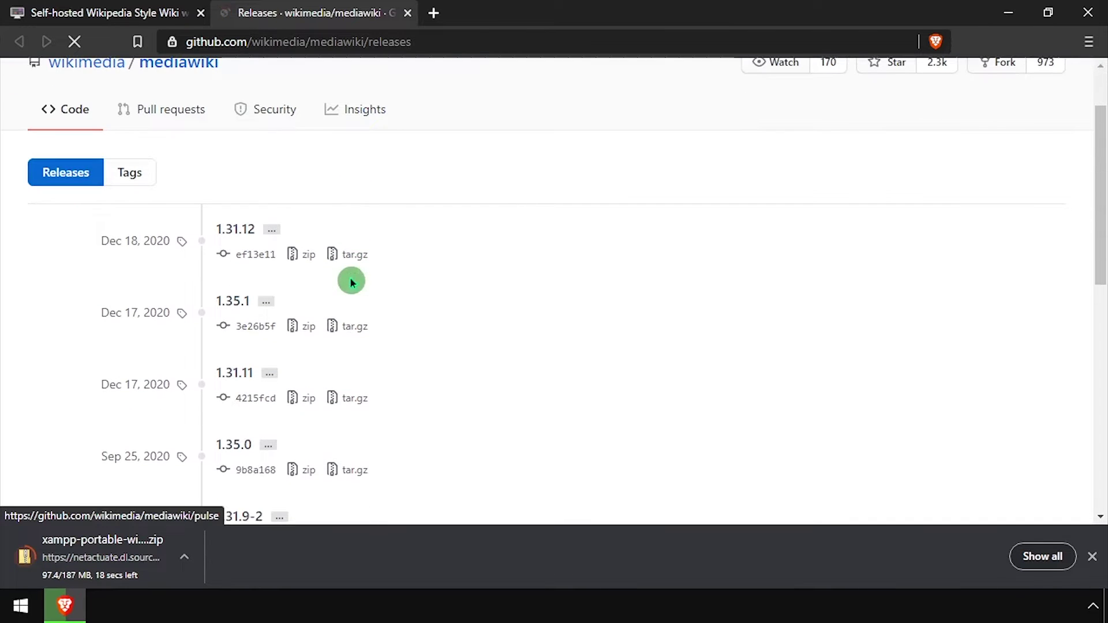
{"action": "left_click", "coordinate": [305, 329]}
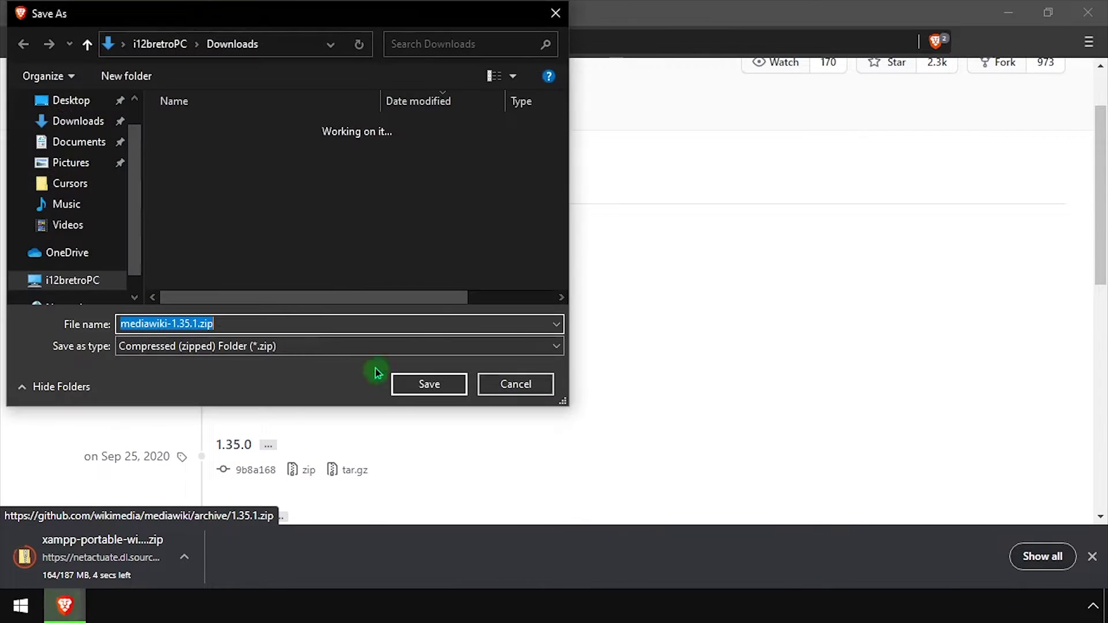
{"action": "left_click", "coordinate": [404, 395]}
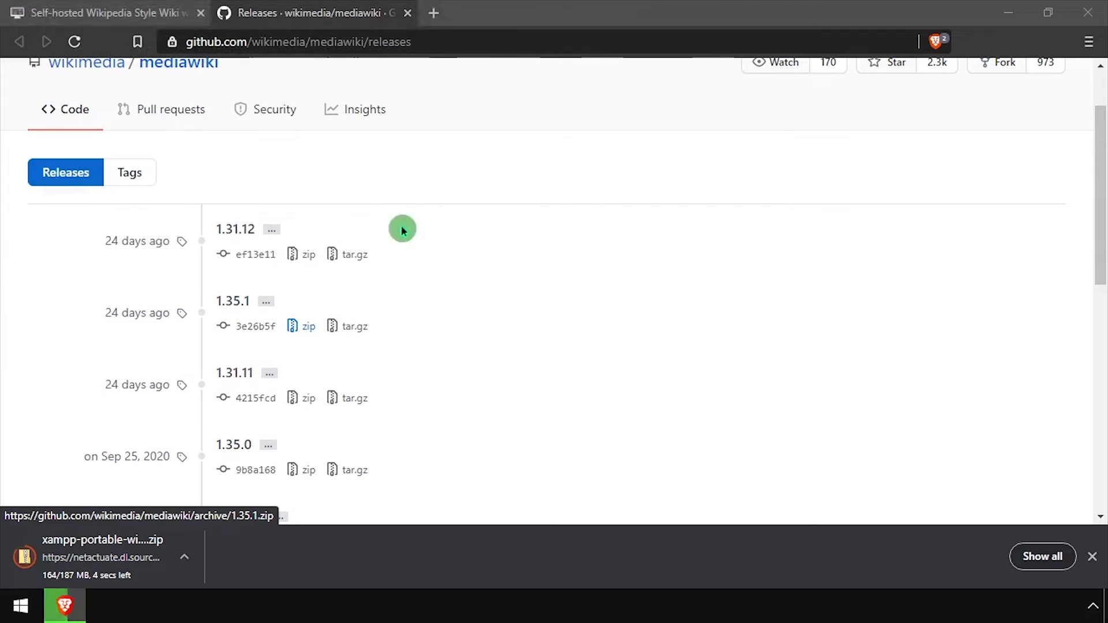
{"action": "middle_click", "coordinate": [319, 23]}
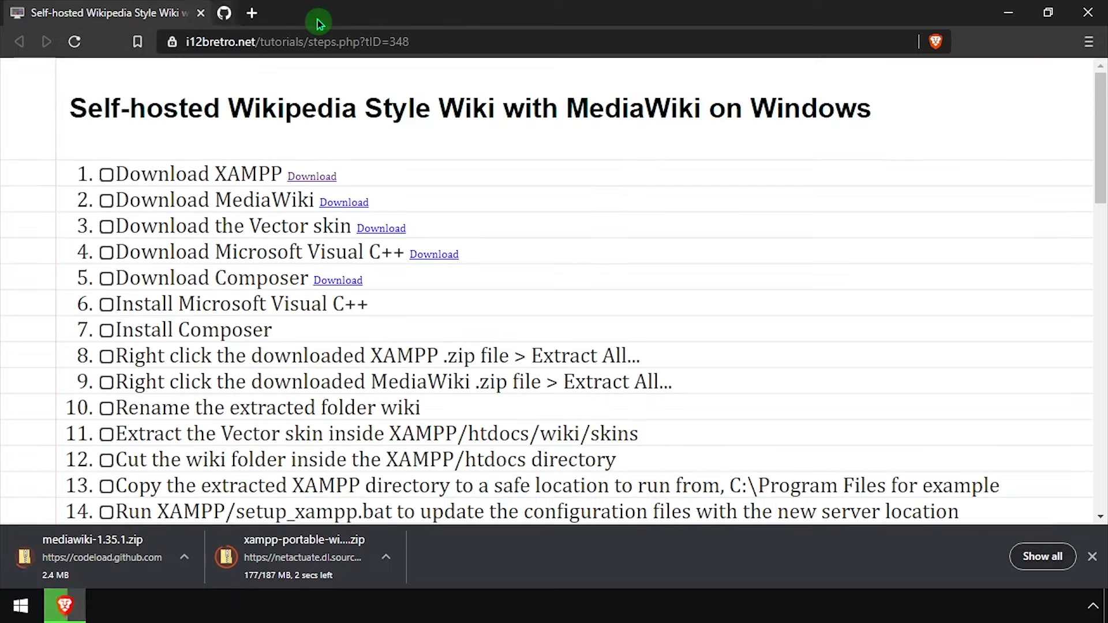
Download the Vector skin archive, VC_redist.x64.exe and Composer-Setup.exe
{"action": "left_click", "coordinate": [377, 230]}
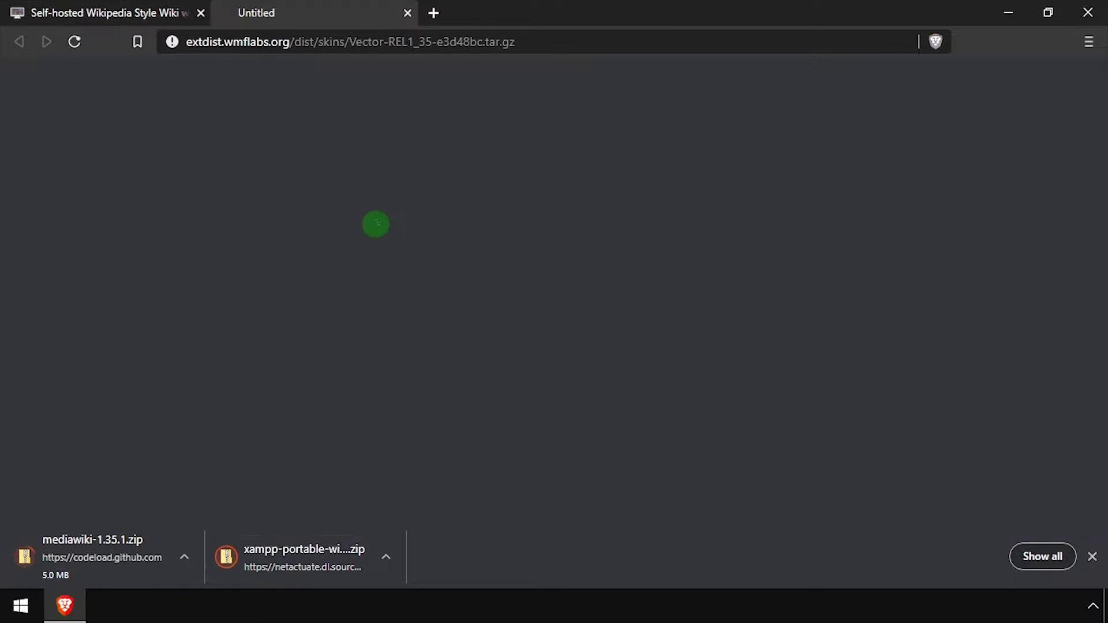
{"action": "left_click", "coordinate": [432, 389]}
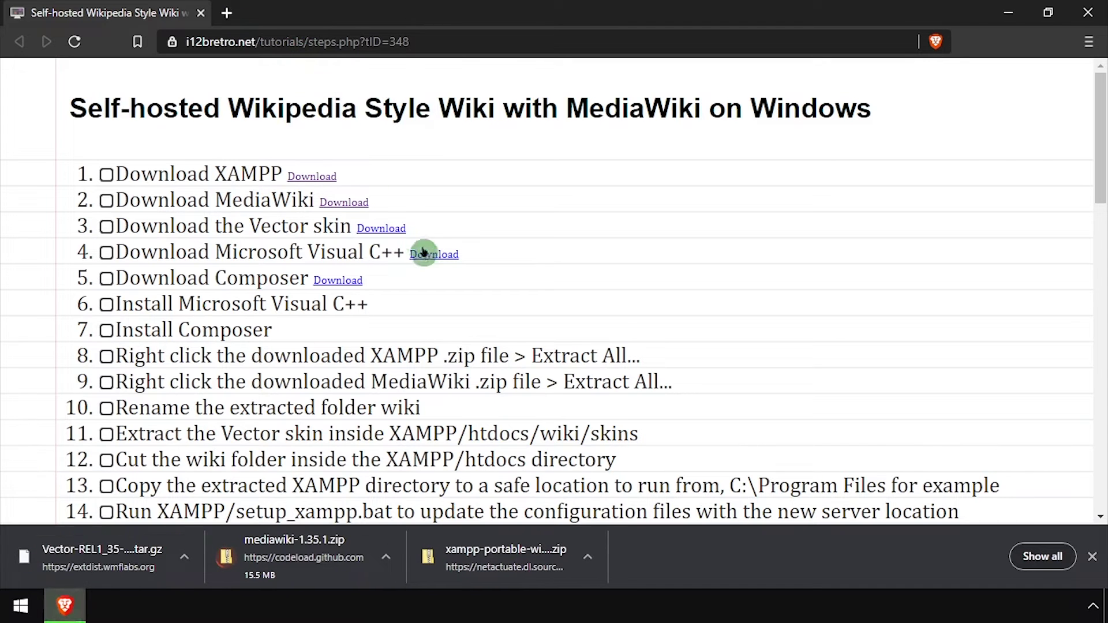
{"action": "left_click", "coordinate": [428, 256]}
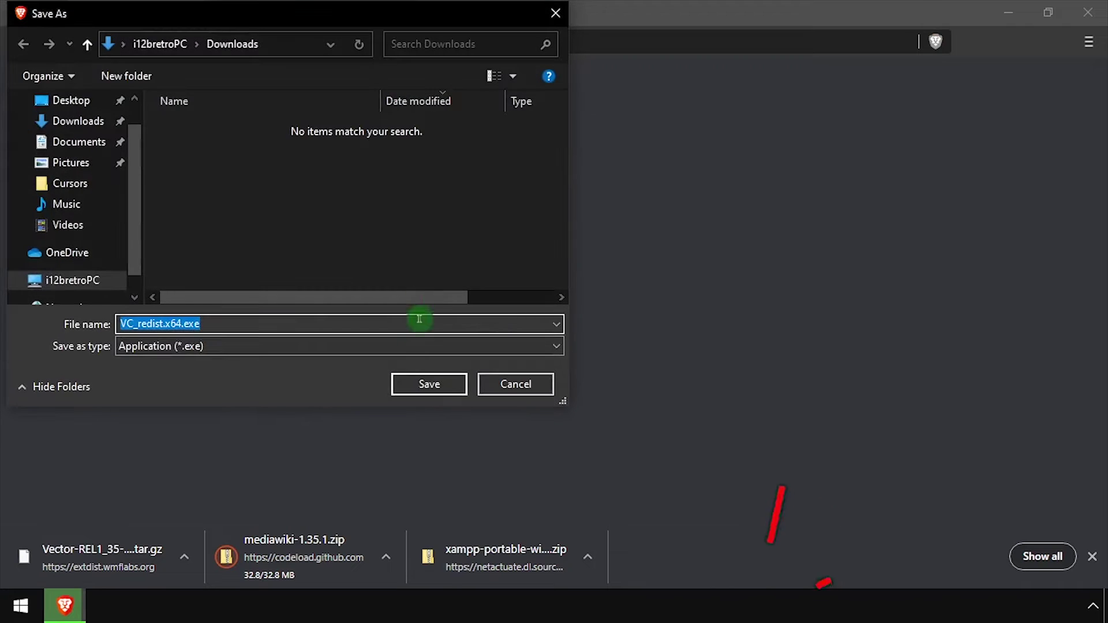
{"action": "left_click", "coordinate": [428, 385]}
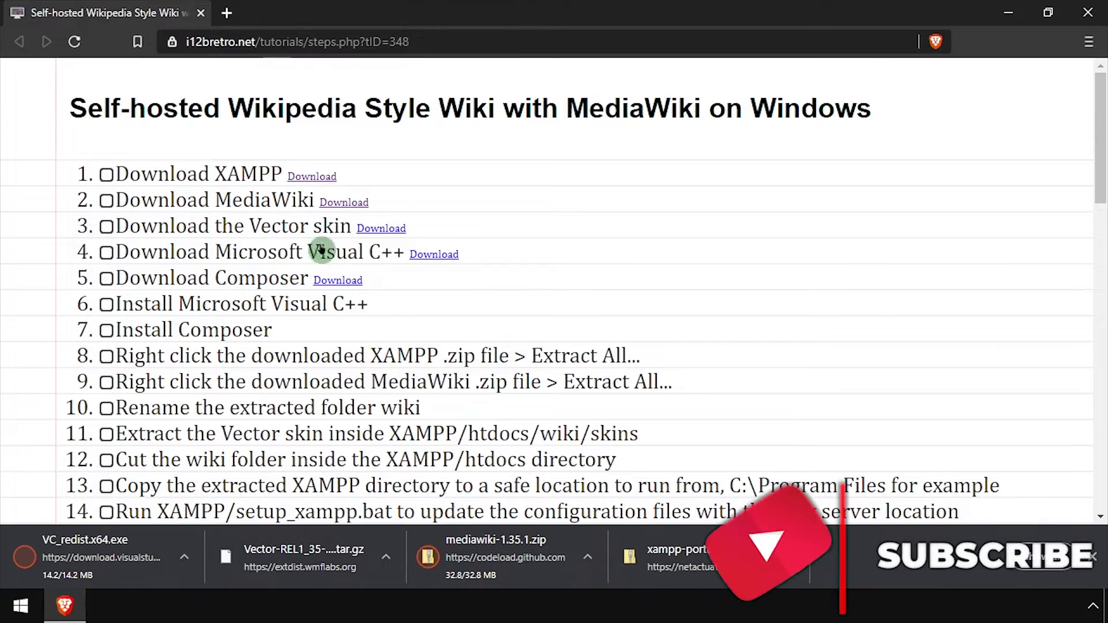
{"action": "left_click", "coordinate": [329, 284]}
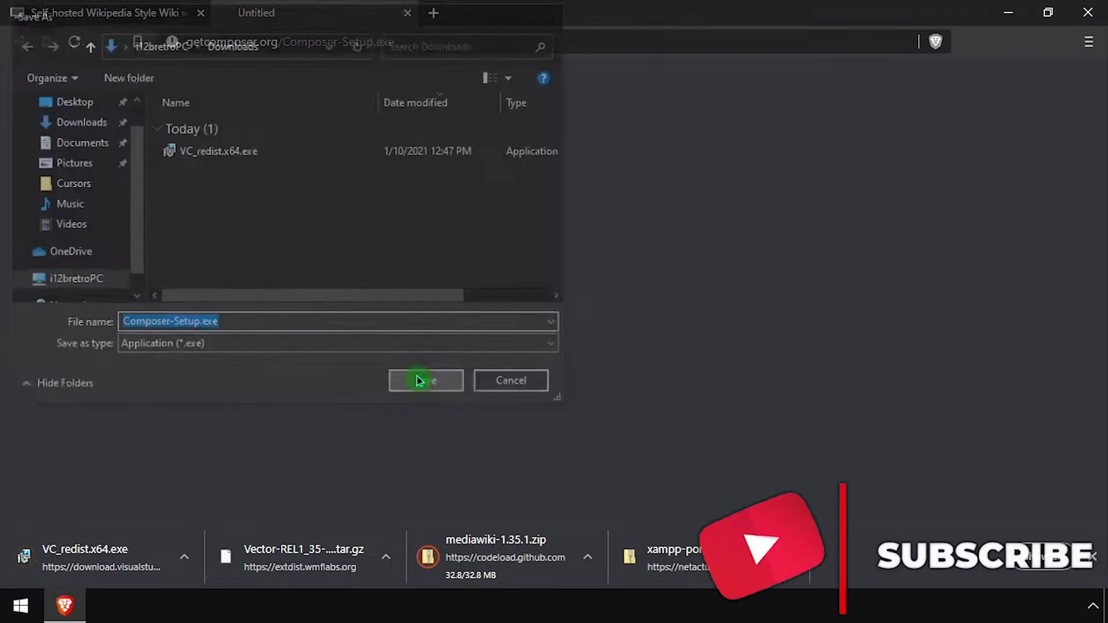
{"action": "left_click", "coordinate": [424, 380]}
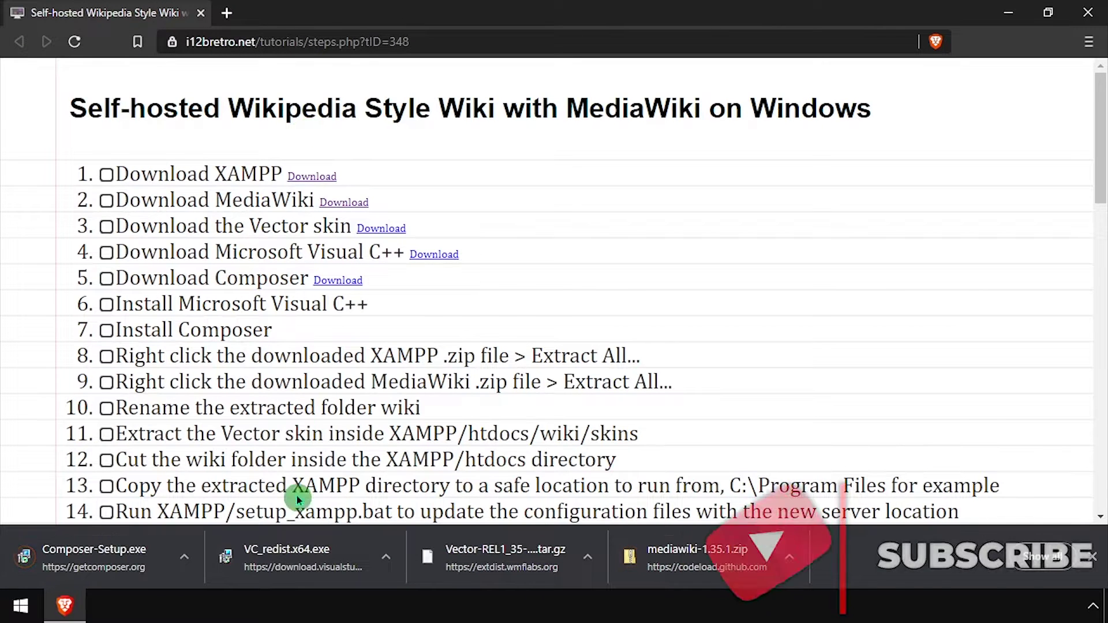
Install the Visual C++ 2015-2019 x64 redistributable from VC_redist.x64.exe as administrator
{"action": "right_click", "coordinate": [317, 558]}
{"action": "left_click", "coordinate": [370, 510]}
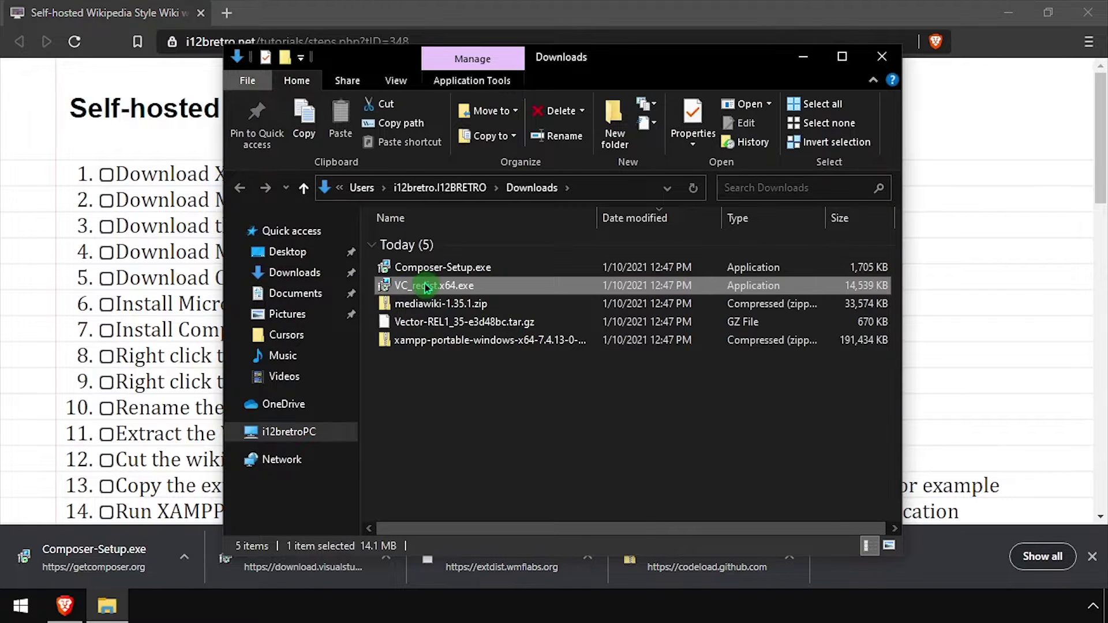
{"action": "right_click", "coordinate": [425, 283]}
{"action": "left_click", "coordinate": [500, 241]}
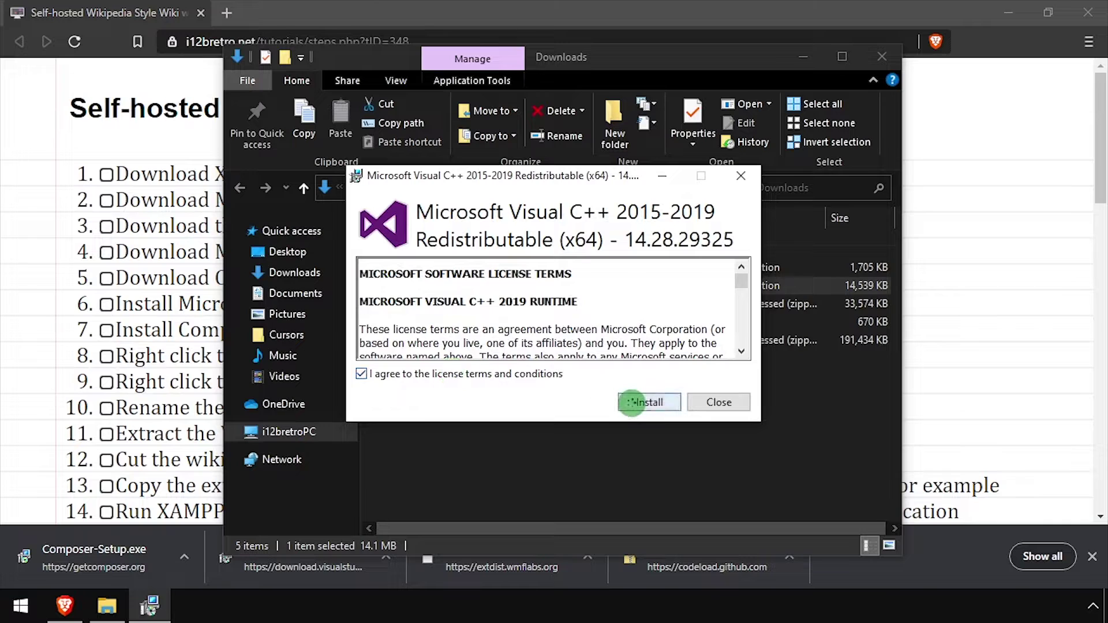
{"action": "left_click", "coordinate": [632, 402]}
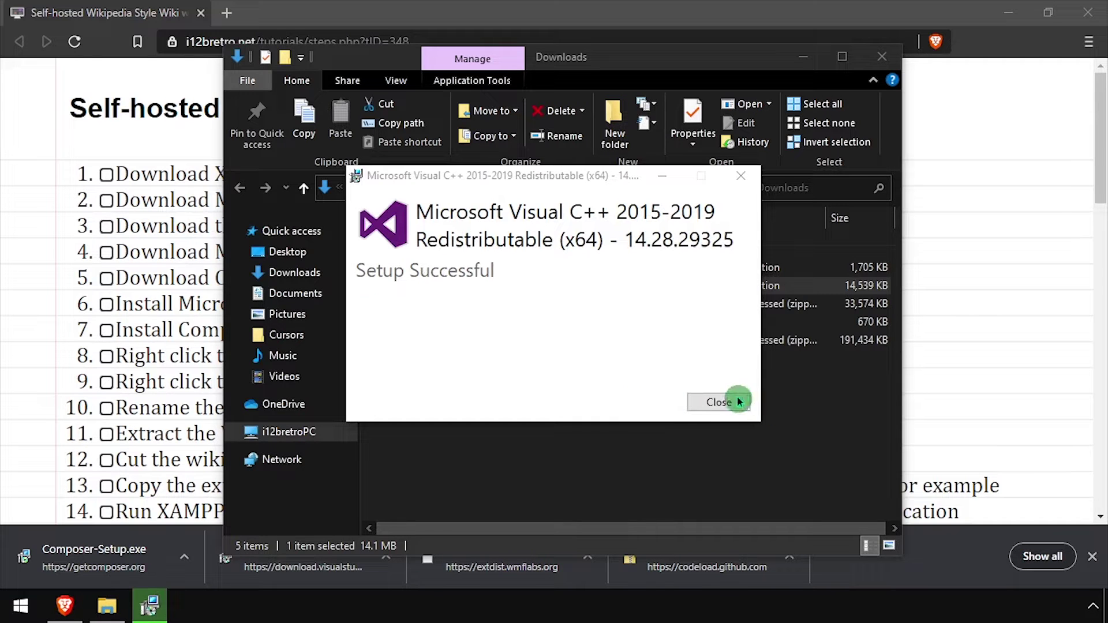
{"action": "left_click", "coordinate": [739, 402]}
Extract the portable XAMPP zip and mediawiki-1.35.1.zip into Downloads
{"action": "left_click", "coordinate": [481, 338]}
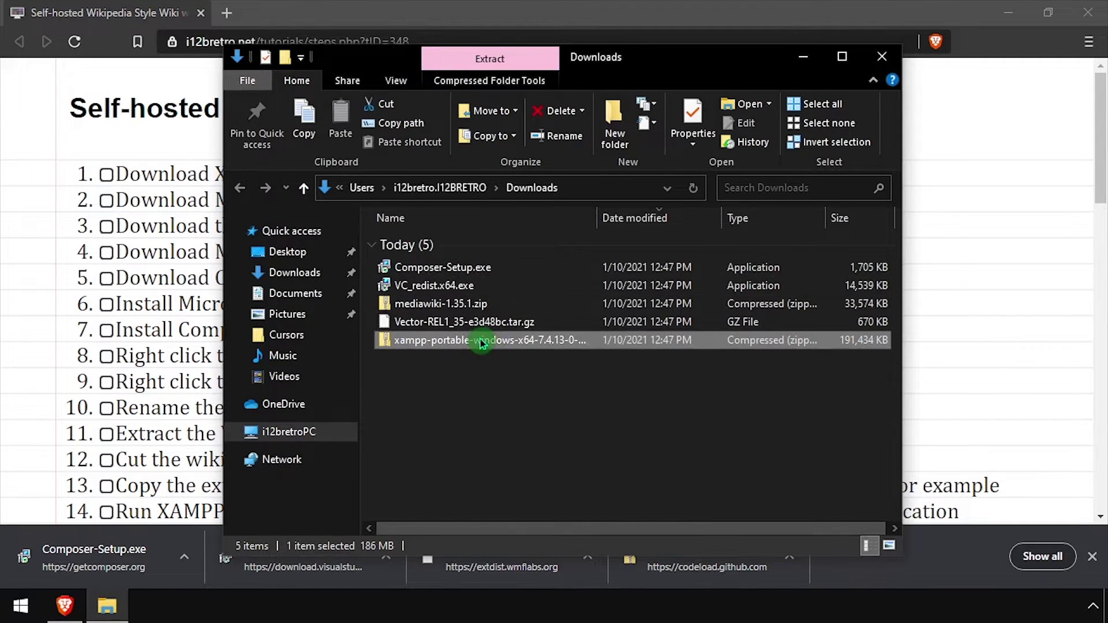
{"action": "right_click", "coordinate": [480, 339]}
{"action": "mouse_move", "coordinate": [522, 278]}
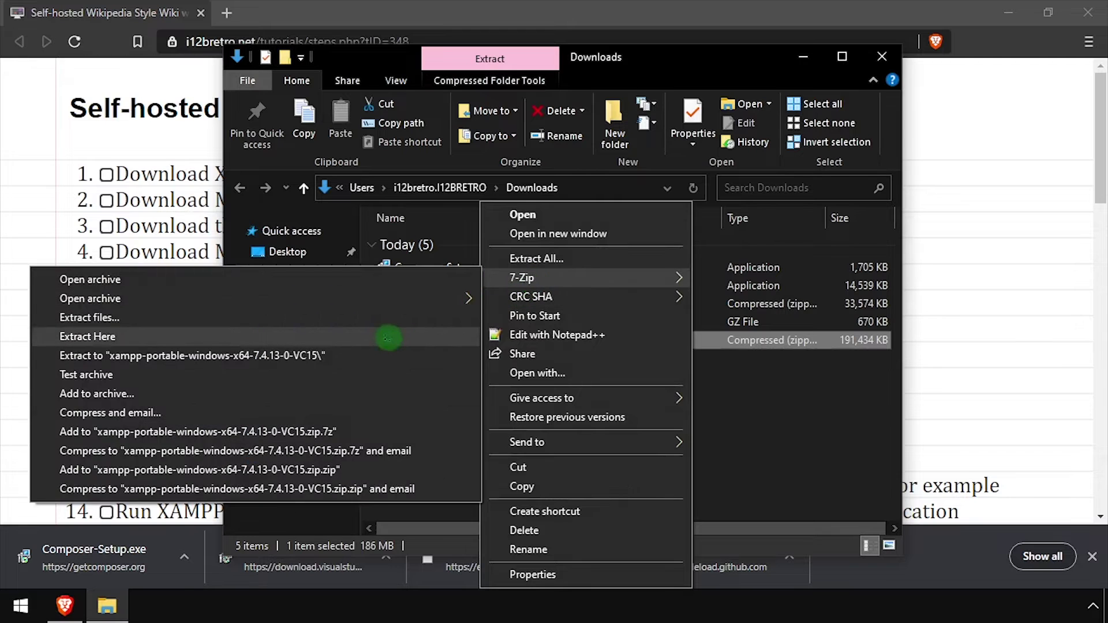
{"action": "left_click", "coordinate": [388, 337]}
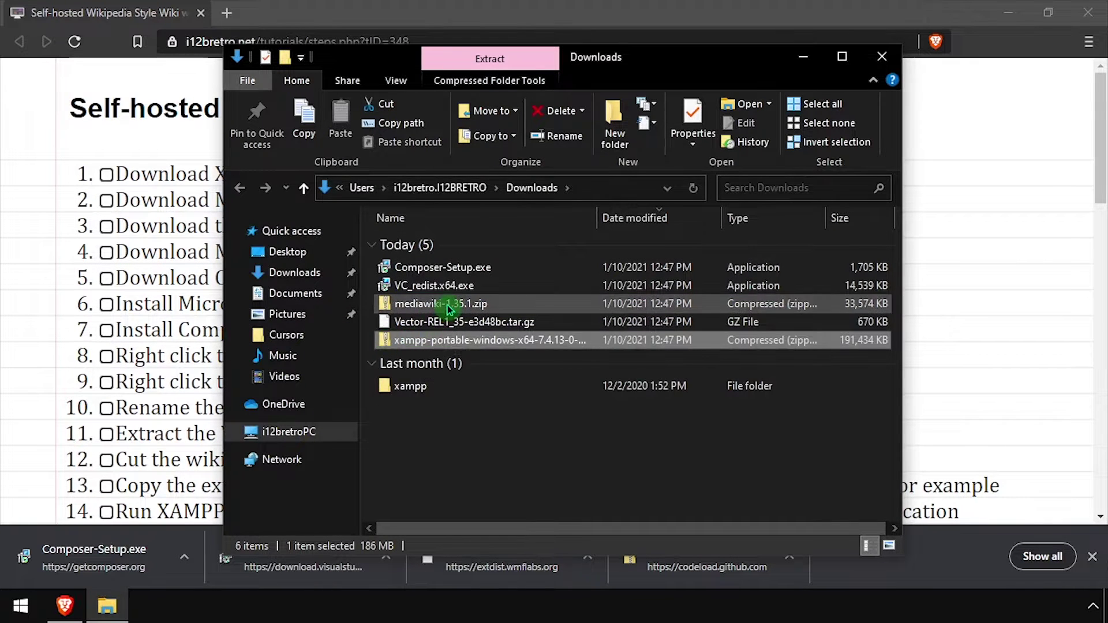
{"action": "left_click", "coordinate": [445, 306]}
{"action": "right_click", "coordinate": [448, 310]}
{"action": "mouse_move", "coordinate": [490, 278]}
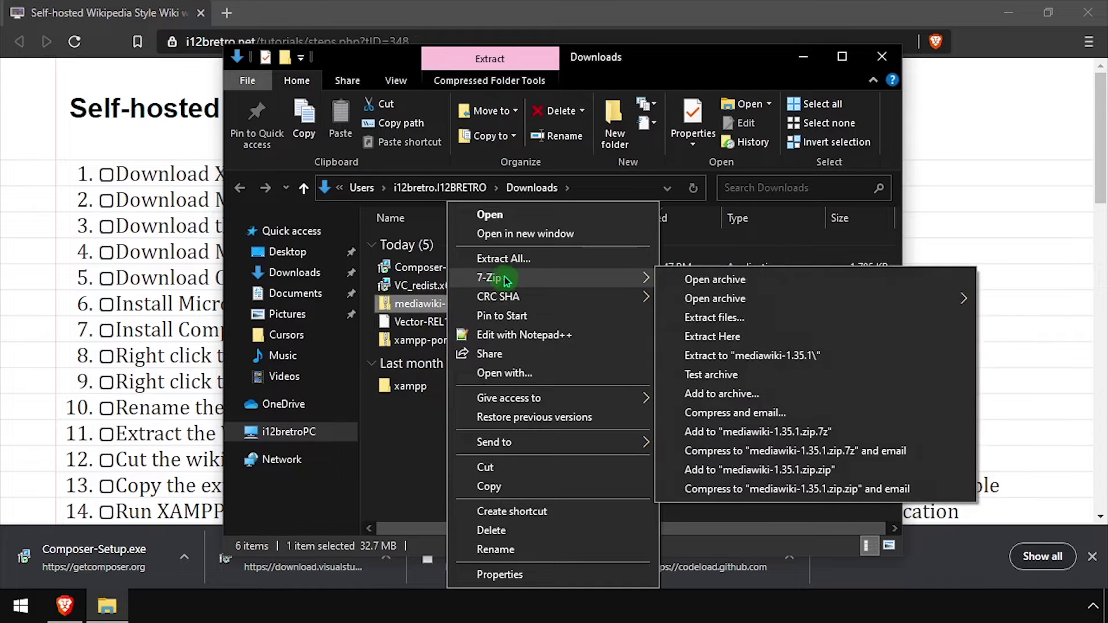
{"action": "left_click", "coordinate": [728, 337]}
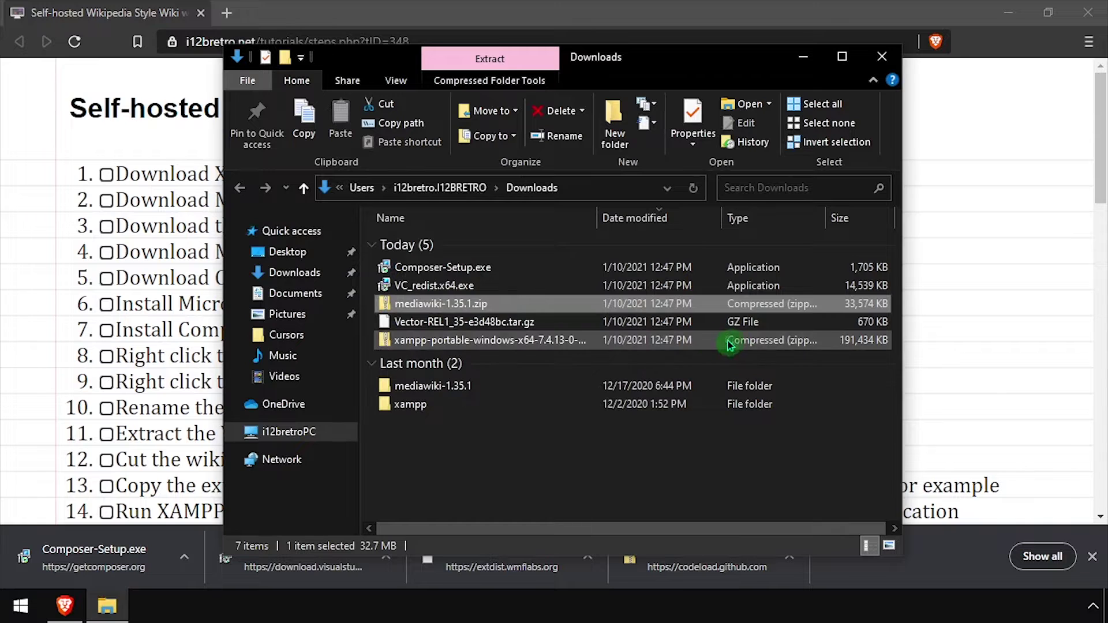
Move the extracted MediaWiki folder, named wiki, into xampp\htdocs
{"action": "left_click", "coordinate": [434, 387]}
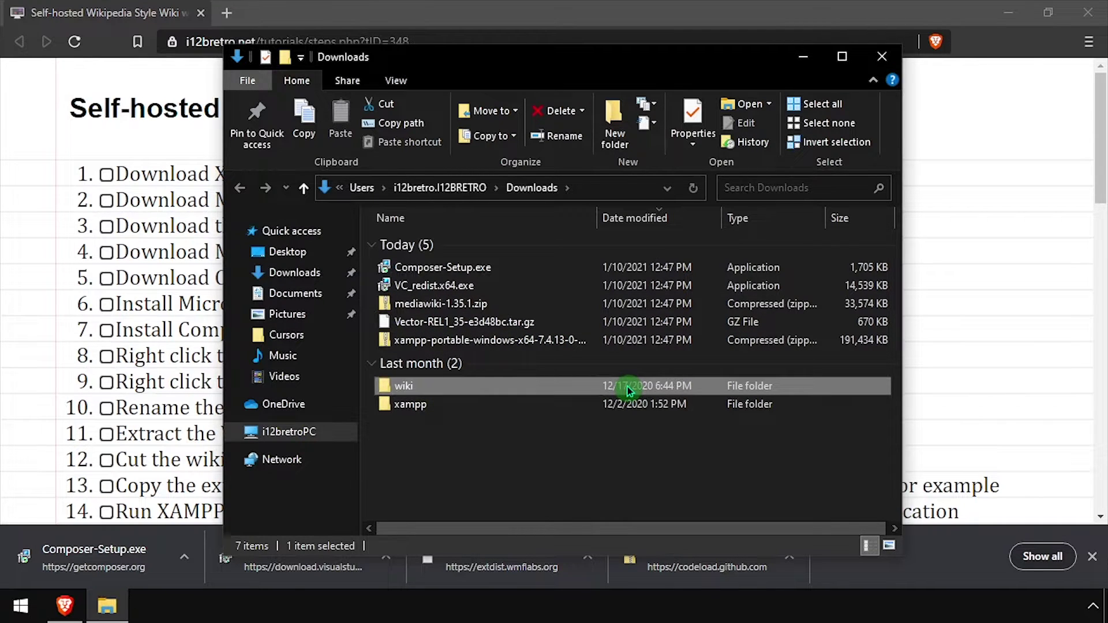
{"action": "right_click", "coordinate": [408, 396]}
{"action": "left_click", "coordinate": [456, 272]}
{"action": "double_click", "coordinate": [403, 404]}
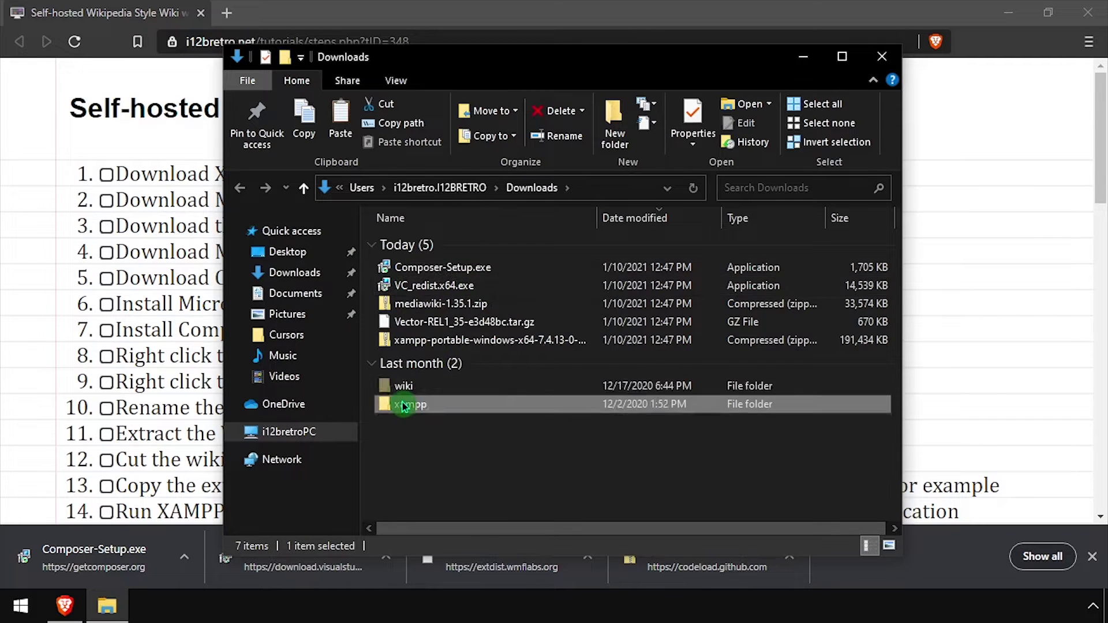
{"action": "double_click", "coordinate": [433, 321]}
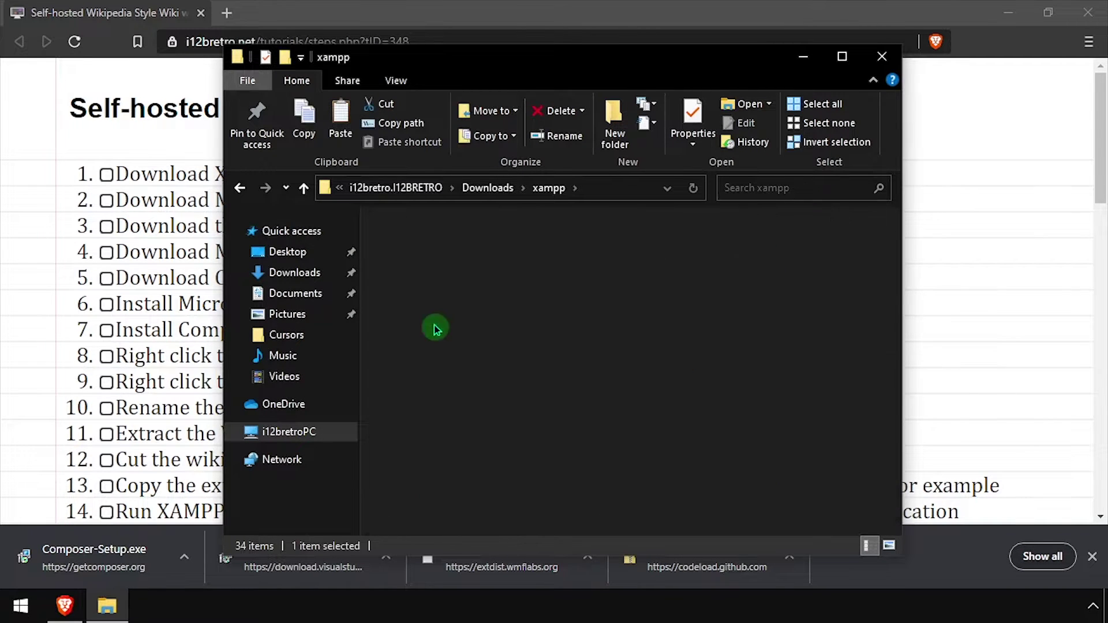
{"action": "right_click", "coordinate": [497, 440]}
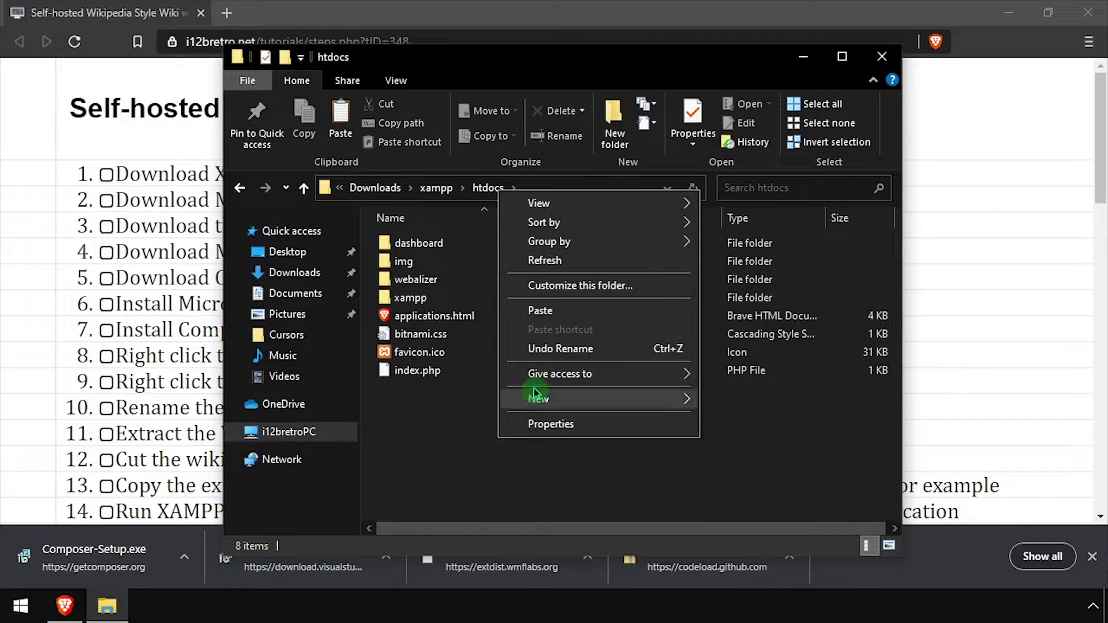
{"action": "left_click", "coordinate": [574, 314]}
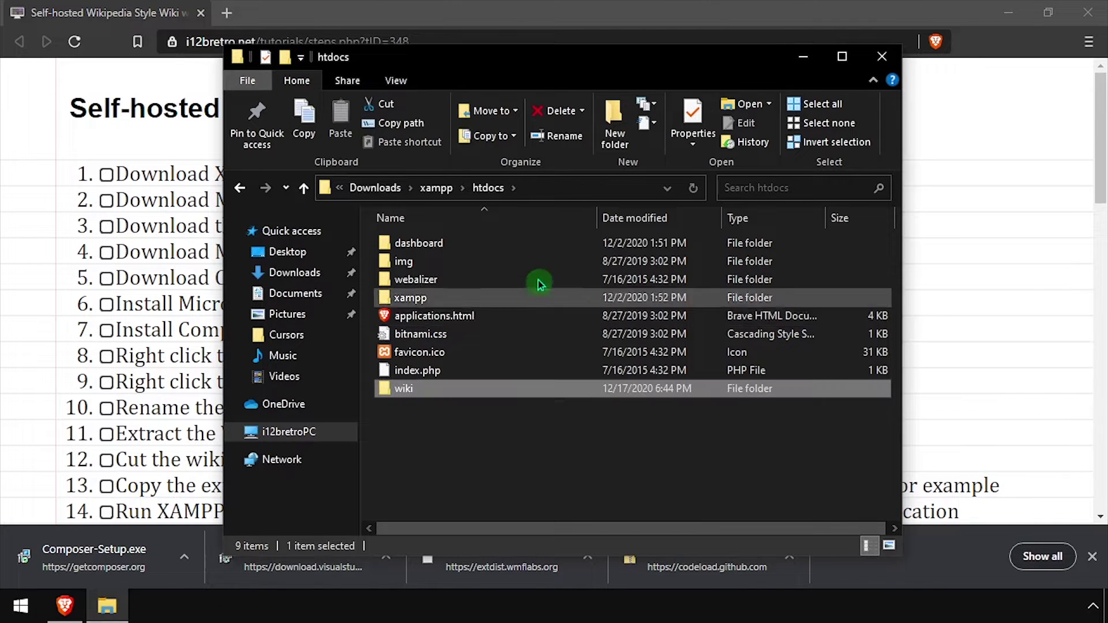
Open the Vector skin archive and its inner tar in 7-Zip
{"action": "left_click", "coordinate": [448, 193]}
{"action": "left_click", "coordinate": [474, 192]}
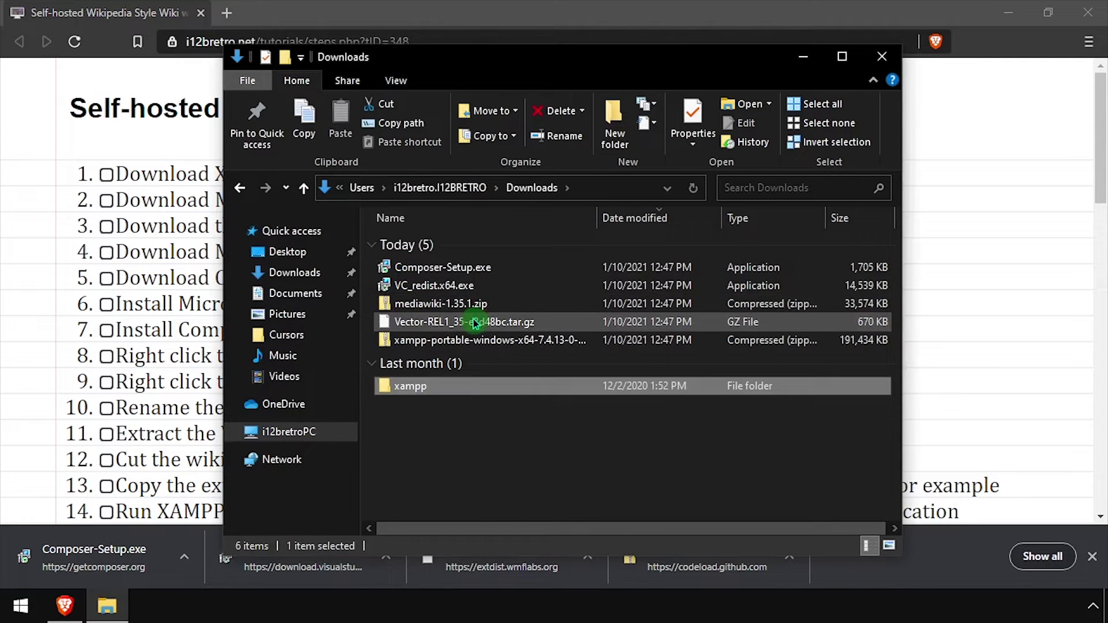
{"action": "right_click", "coordinate": [474, 323]}
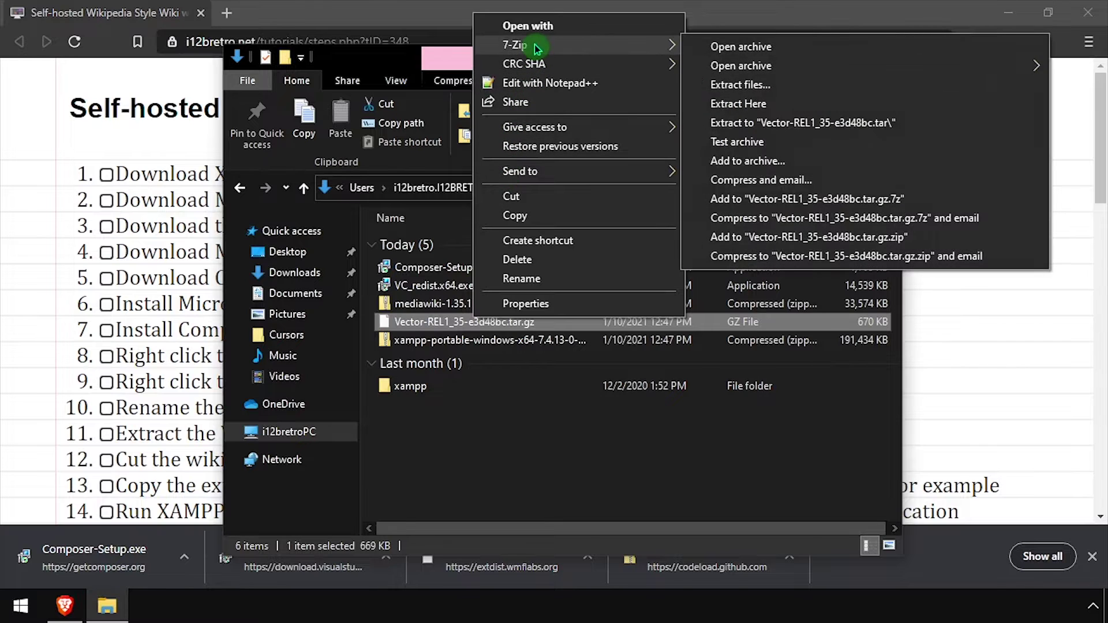
{"action": "left_click", "coordinate": [727, 49]}
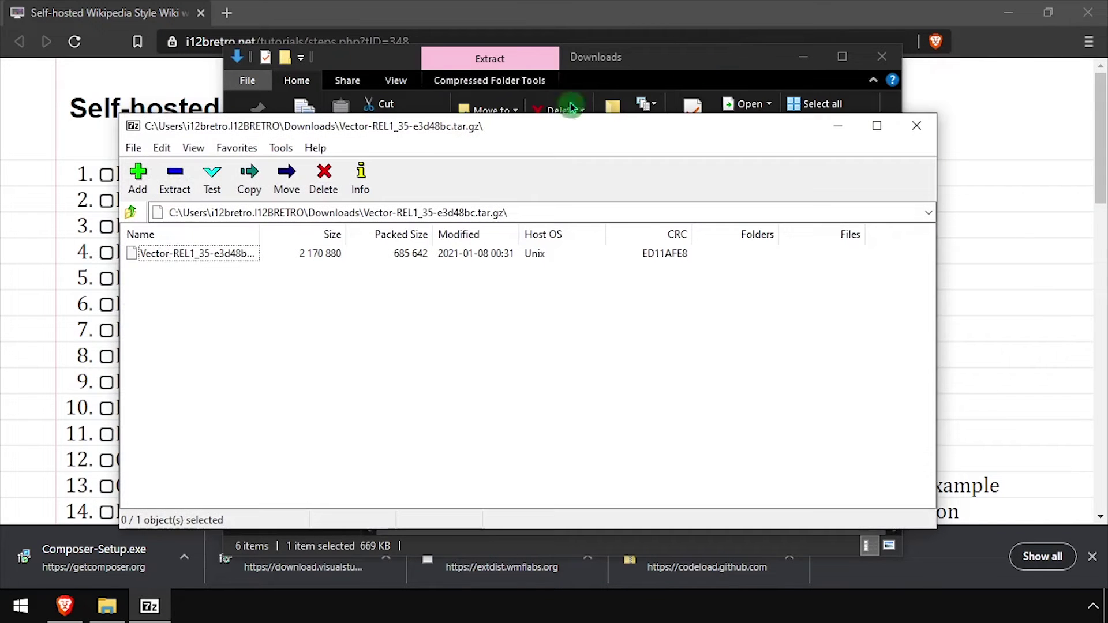
{"action": "left_click_drag", "start_coordinate": [414, 134], "coordinate": [915, 115]}
{"action": "double_click", "coordinate": [733, 241]}
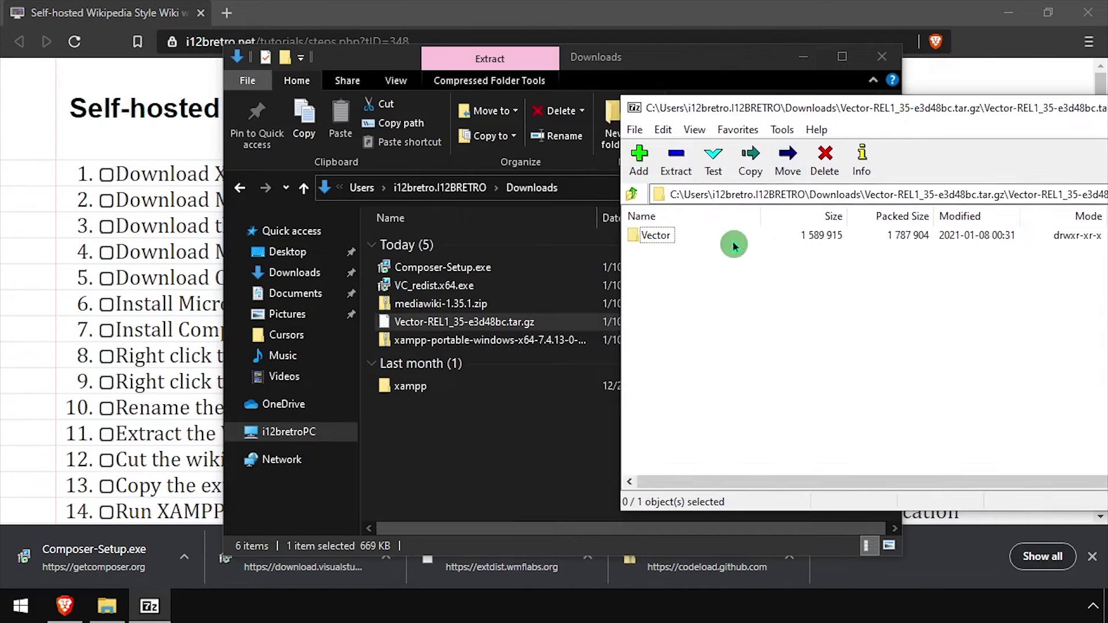
Copy the Vector folder from 7-Zip into xampp\htdocs\wiki\skins
{"action": "left_click", "coordinate": [428, 388]}
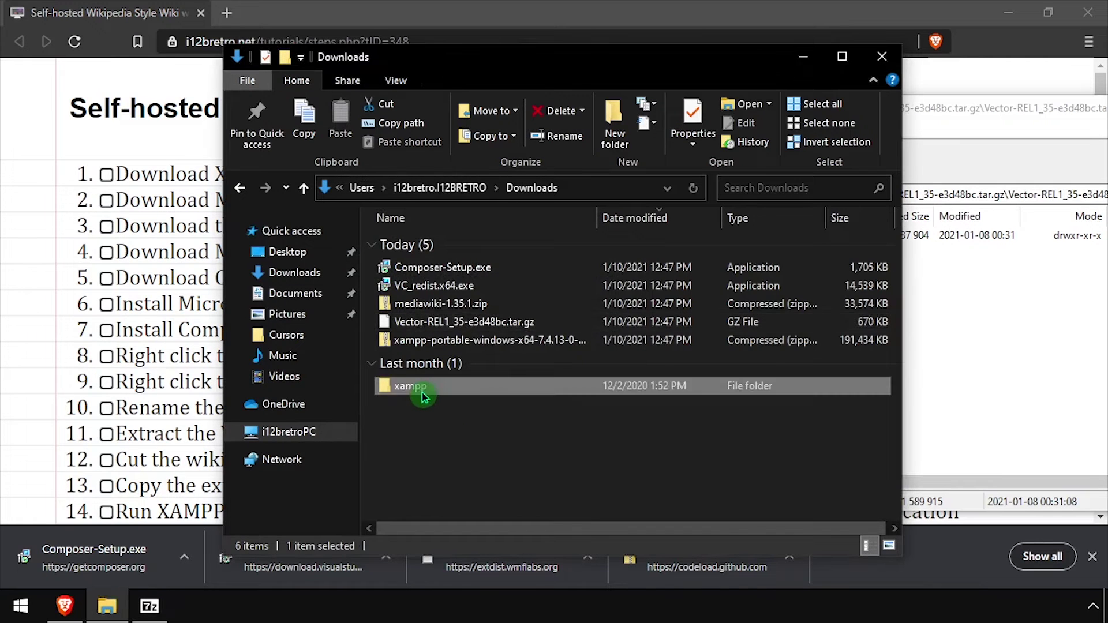
{"action": "double_click", "coordinate": [420, 387]}
{"action": "double_click", "coordinate": [411, 317]}
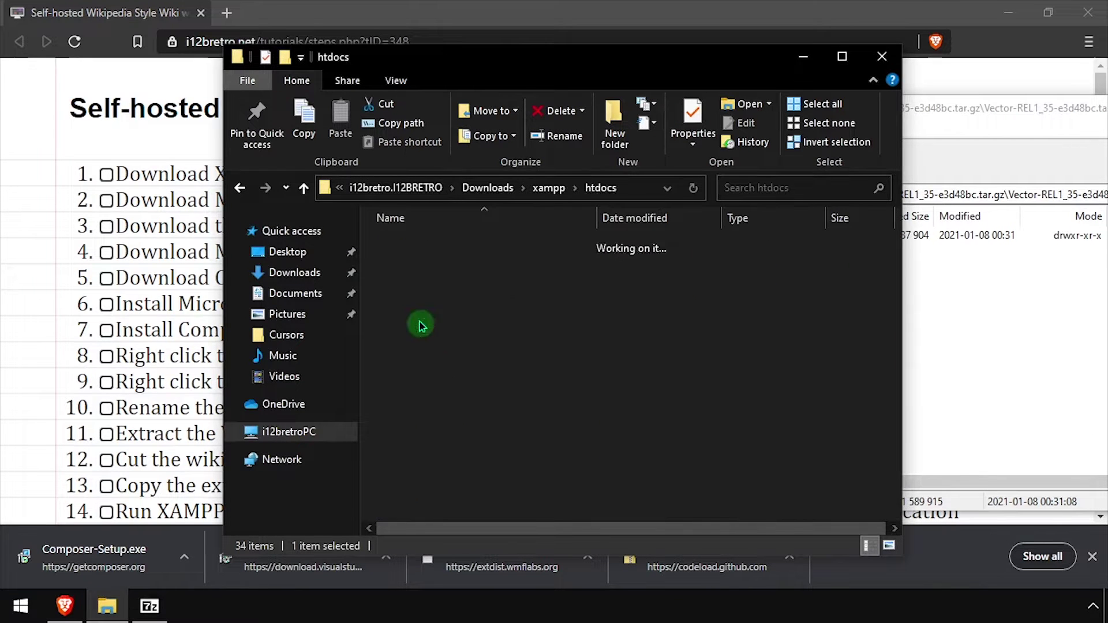
{"action": "left_click", "coordinate": [407, 300]}
{"action": "double_click", "coordinate": [407, 299]}
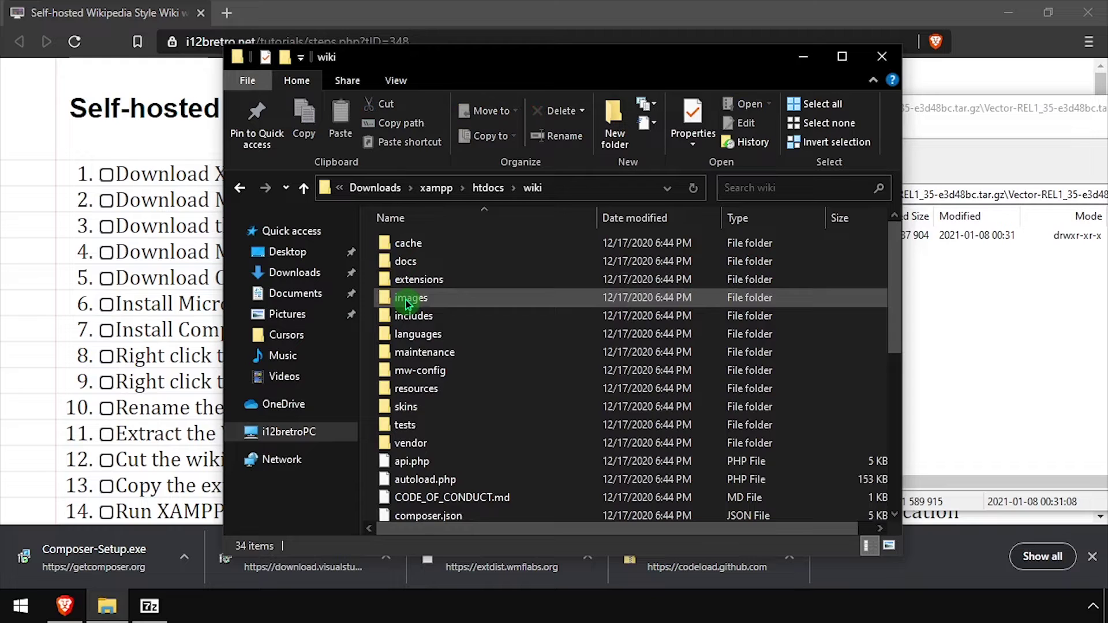
{"action": "double_click", "coordinate": [438, 404]}
{"action": "left_click", "coordinate": [988, 292]}
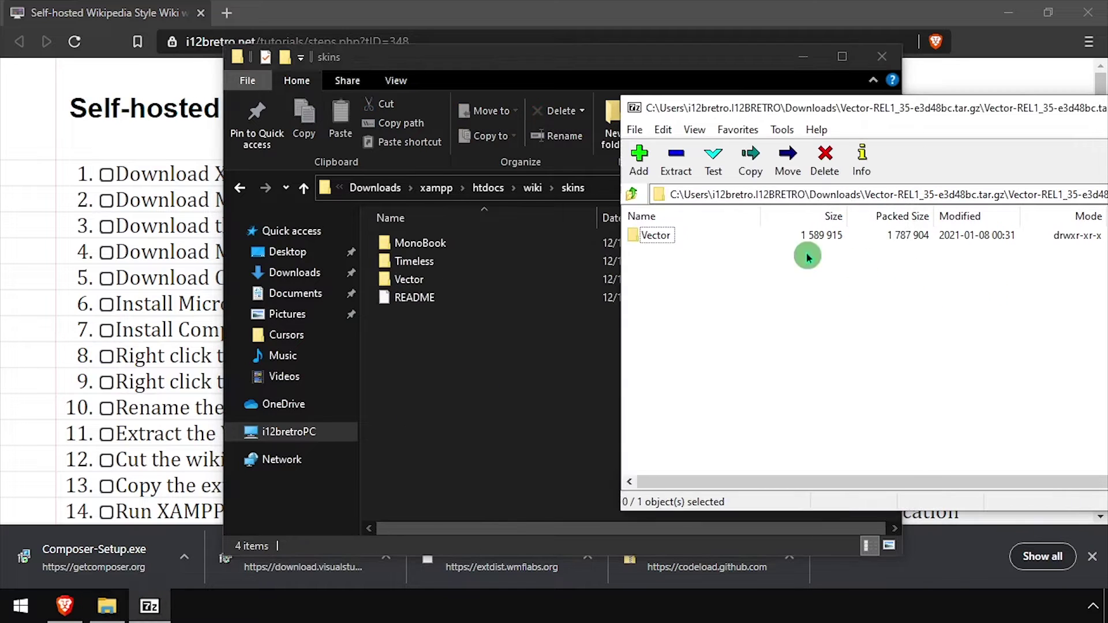
{"action": "left_click_drag", "start_coordinate": [543, 357], "coordinate": [544, 357]}
{"action": "left_click", "coordinate": [555, 353]}
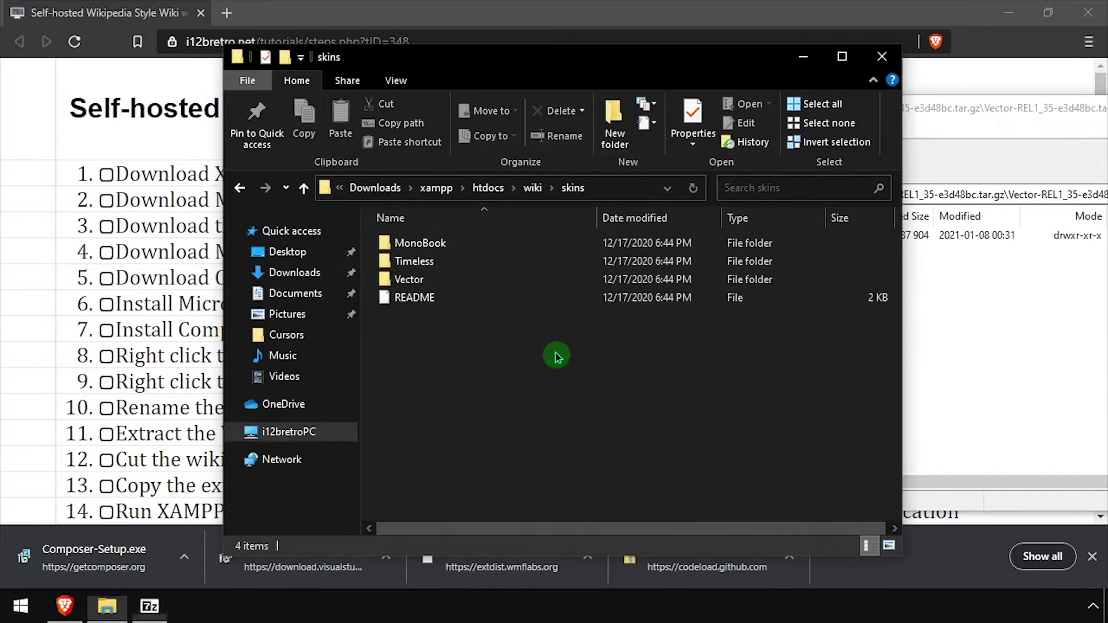
Move the xampp folder from Downloads into C:\Program Files and open it
{"action": "left_click", "coordinate": [434, 188]}
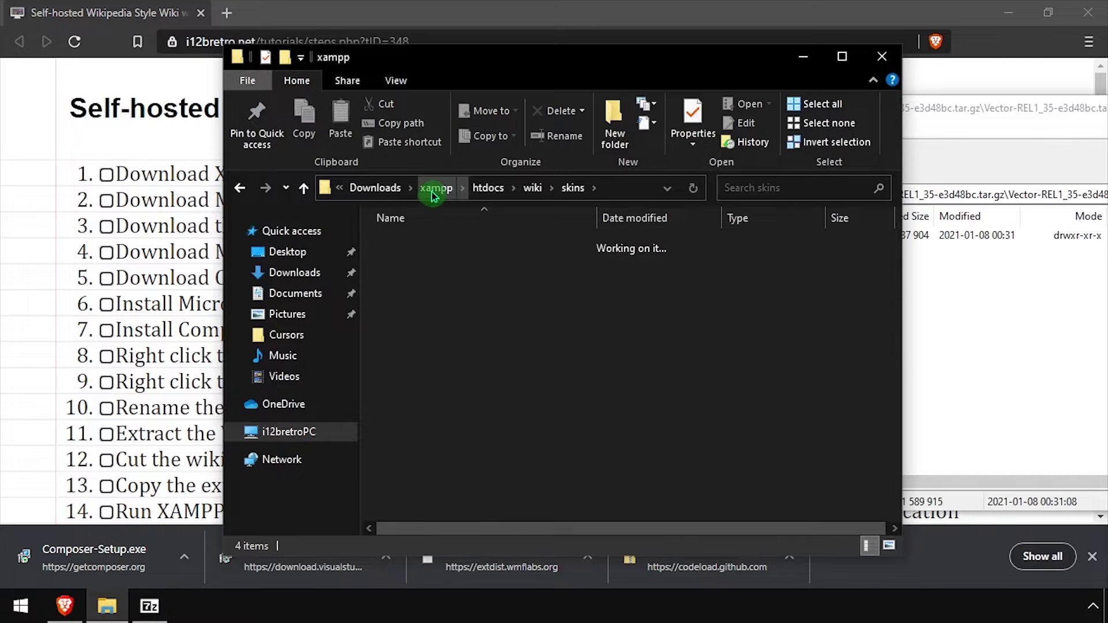
{"action": "left_click", "coordinate": [494, 195]}
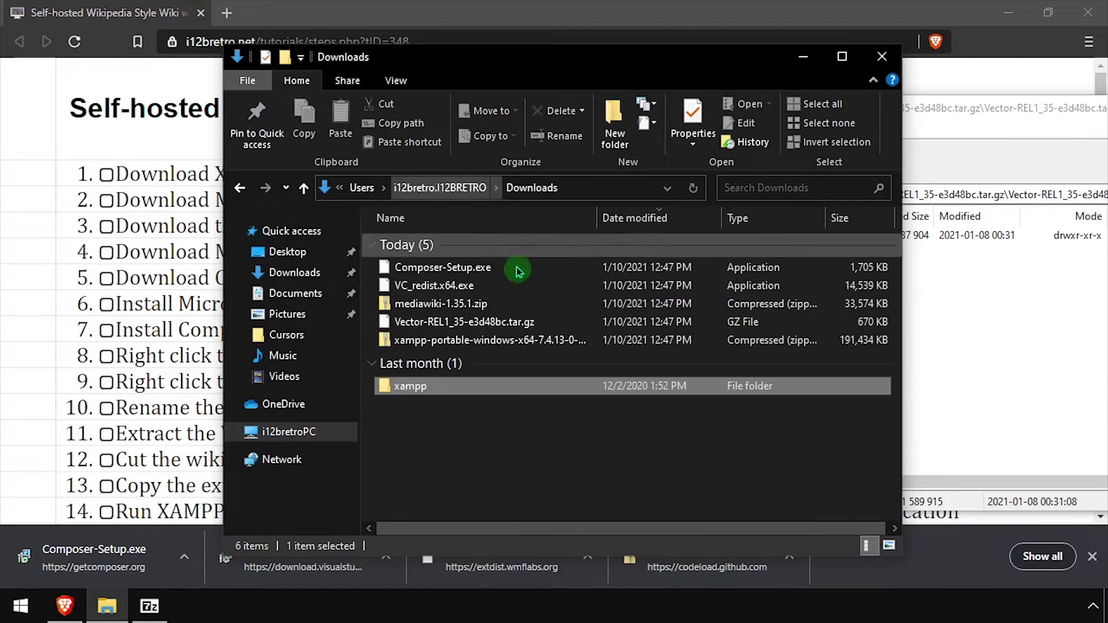
{"action": "right_click", "coordinate": [412, 395]}
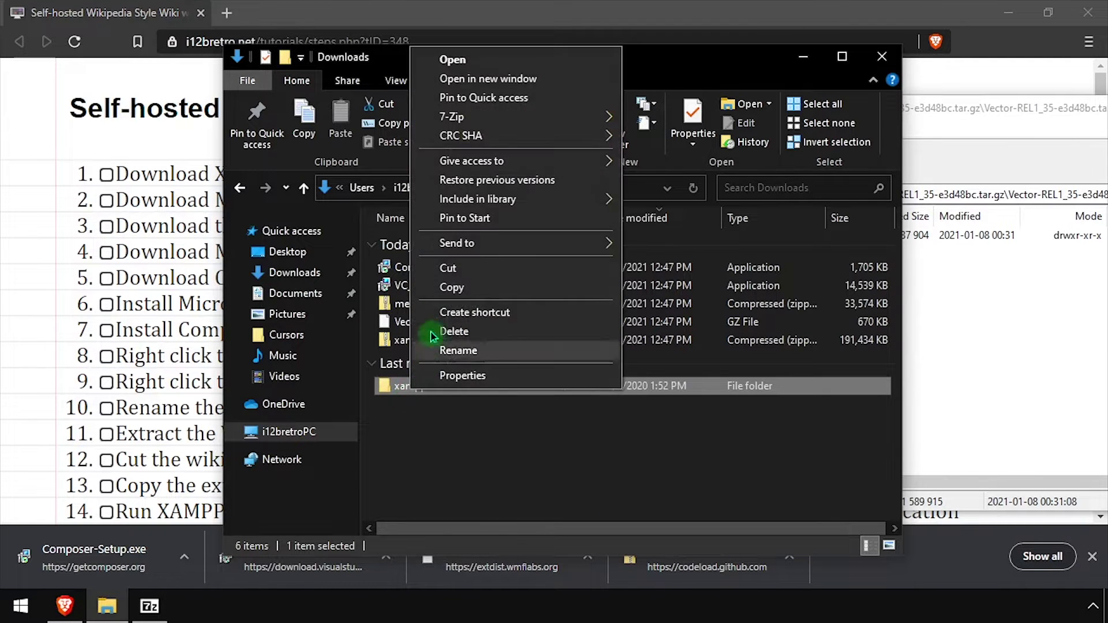
{"action": "left_click", "coordinate": [454, 270]}
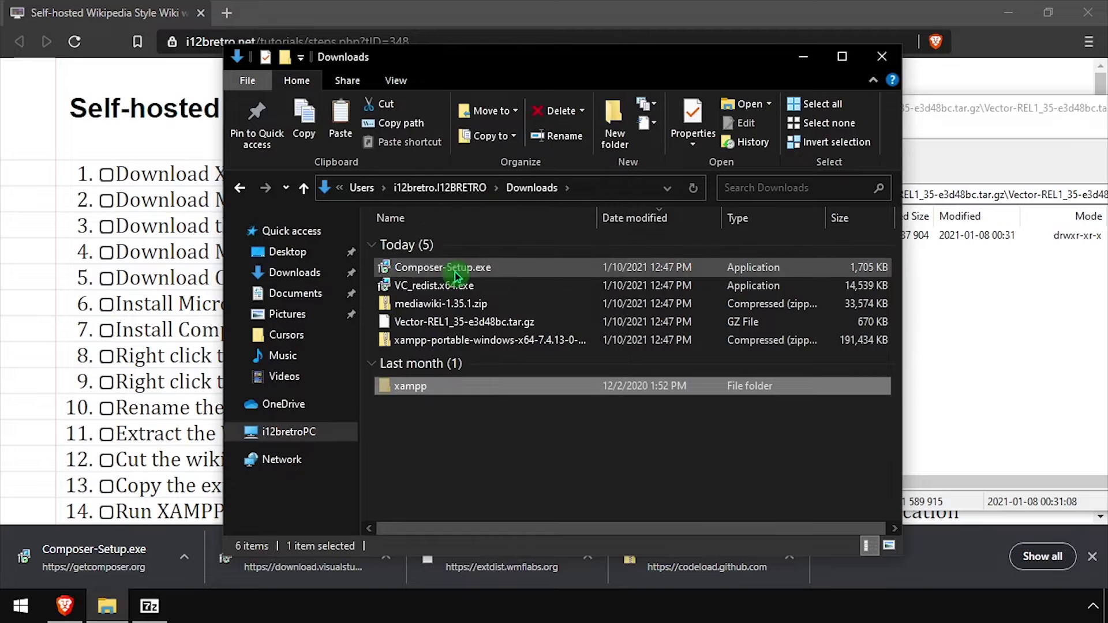
{"action": "right_click", "coordinate": [21, 606]}
{"action": "left_click", "coordinate": [92, 471]}
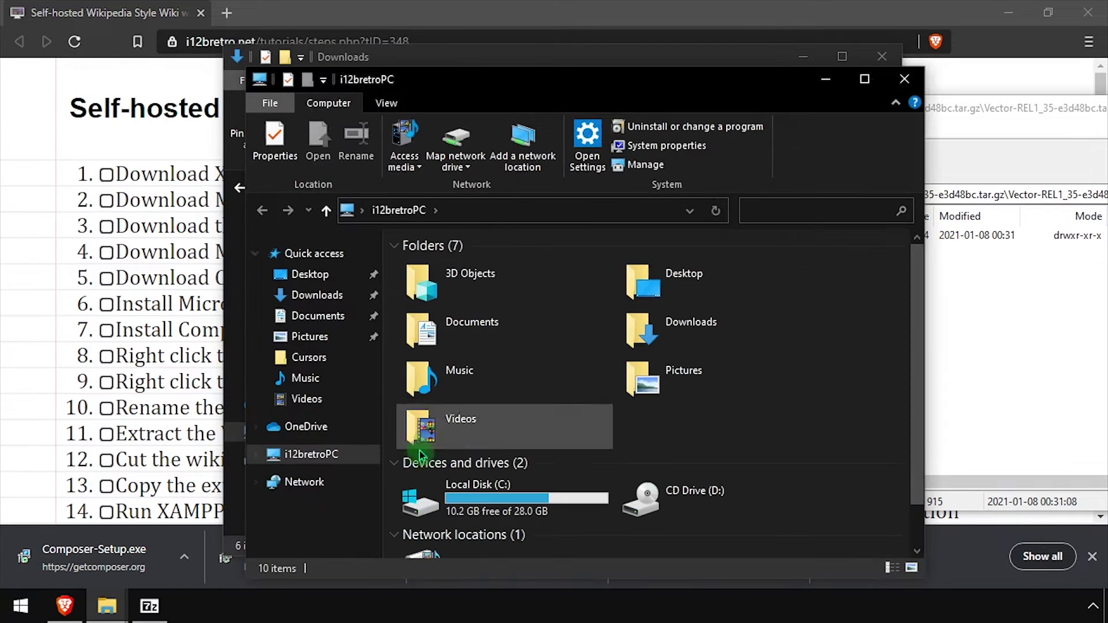
{"action": "double_click", "coordinate": [480, 507]}
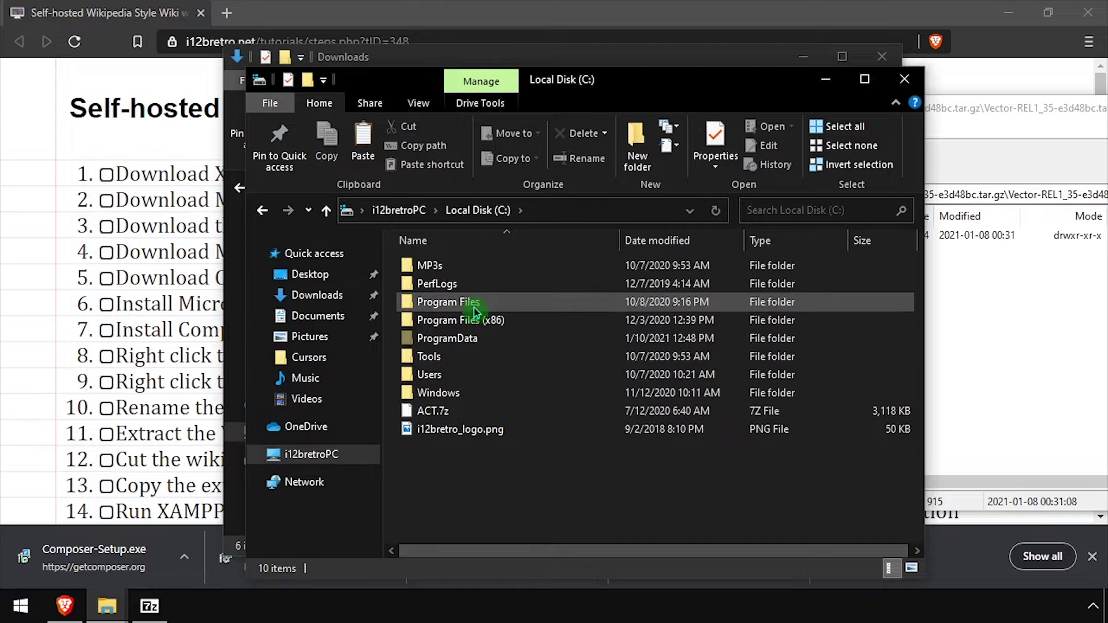
{"action": "double_click", "coordinate": [474, 305]}
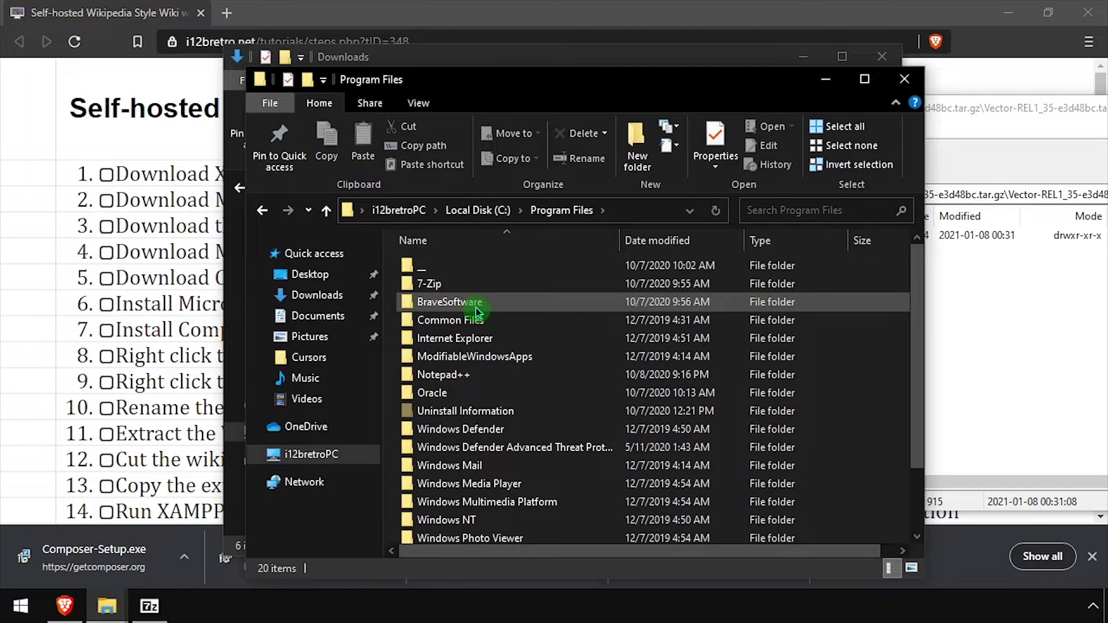
{"action": "key", "text": "ctrl+v"}
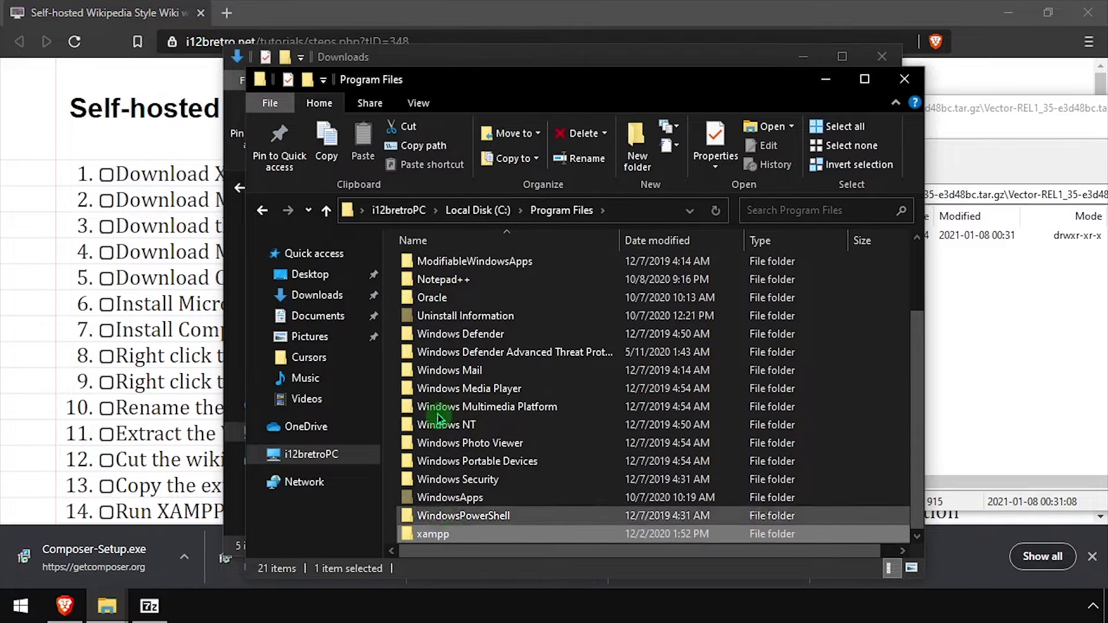
{"action": "key", "text": "Return"}
{"action": "scroll", "coordinate": [563, 379], "scroll_direction": "down", "scroll_amount": 6}
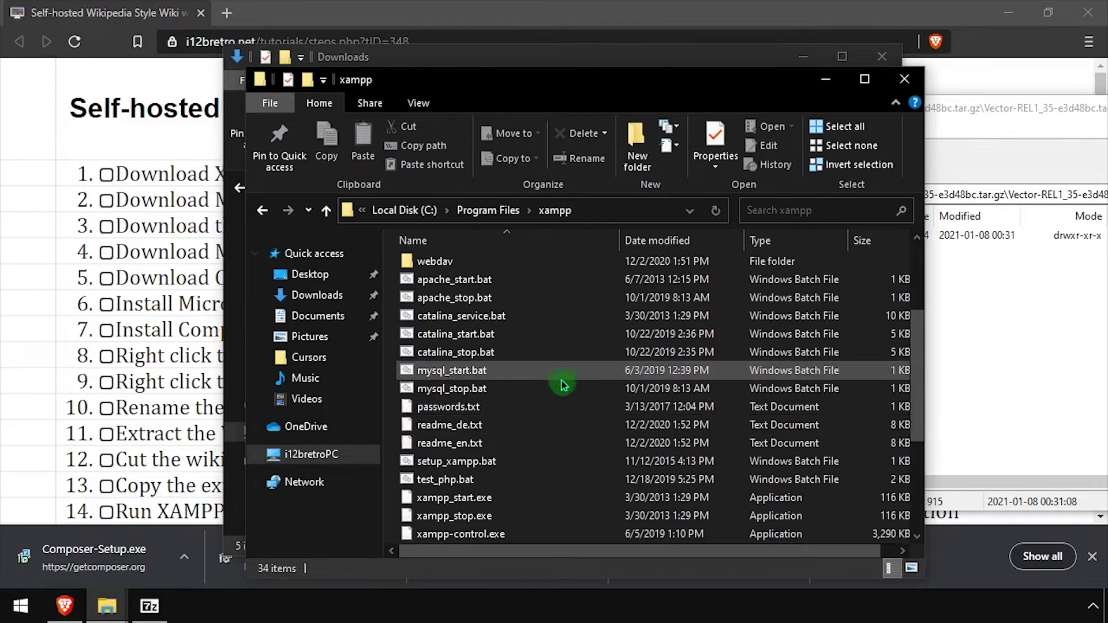
{"action": "right_click", "coordinate": [456, 464]}
Run setup_xampp.bat to update XAMPP's configuration, then close its console
{"action": "double_click", "coordinate": [414, 466]}
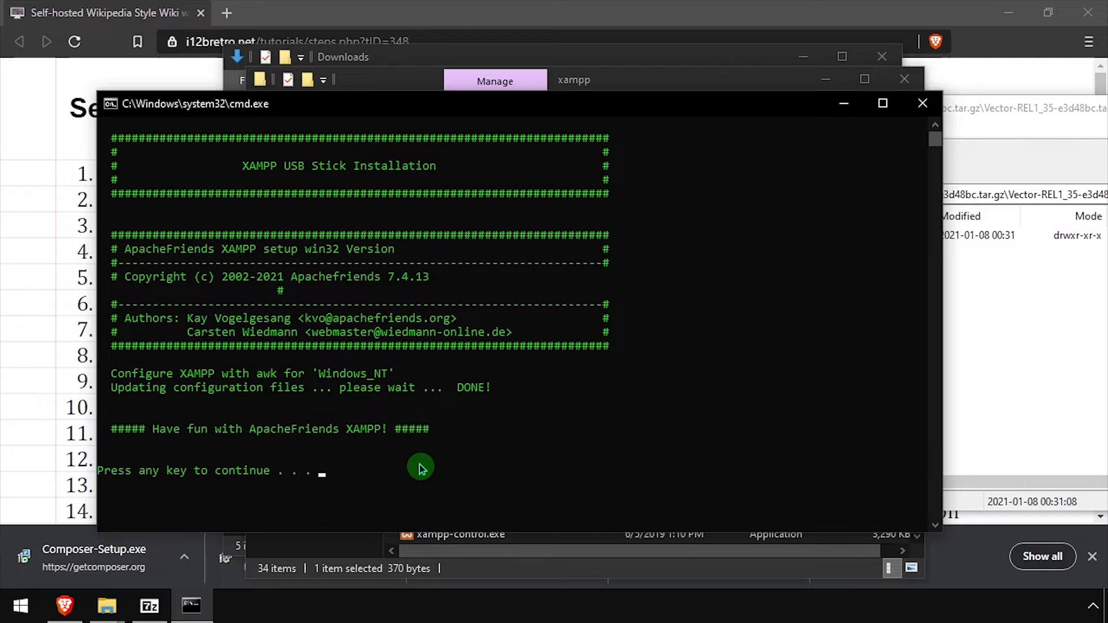
{"action": "key", "text": "Return"}
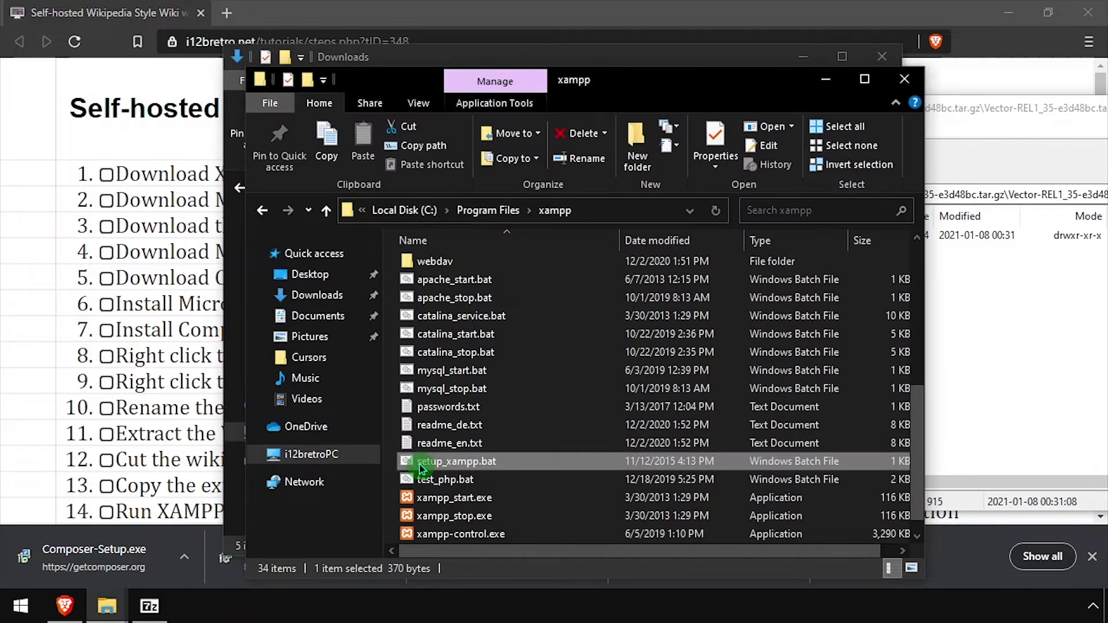
{"action": "left_click", "coordinate": [551, 57]}
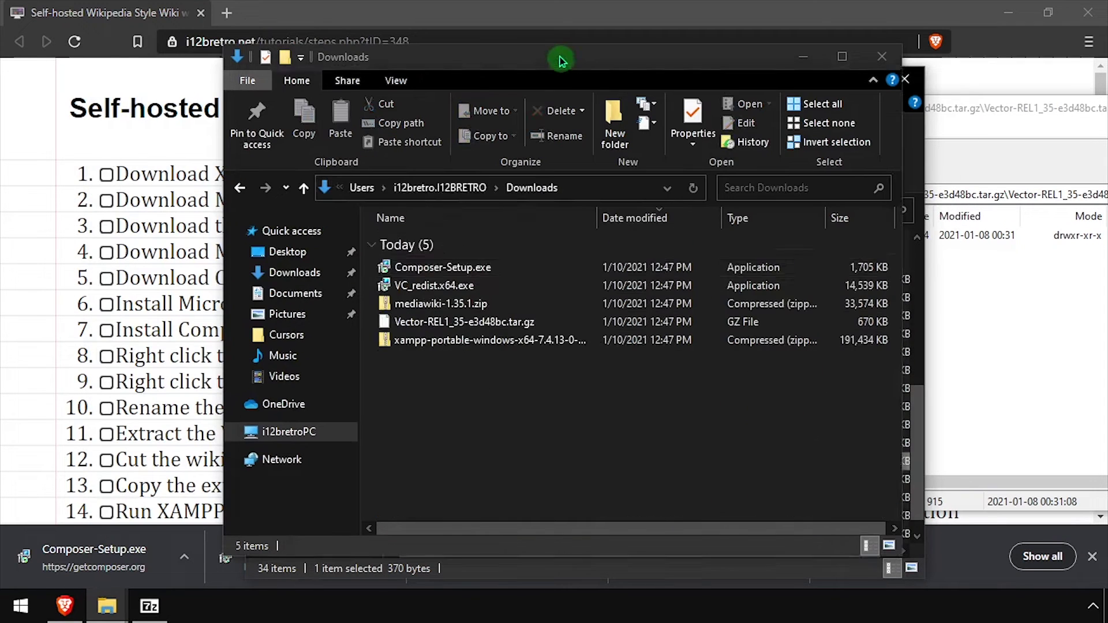
Start Composer setup for all users with C:\Program Files\xampp\php\php.exe as PHP
{"action": "right_click", "coordinate": [442, 262]}
{"action": "left_click", "coordinate": [508, 239]}
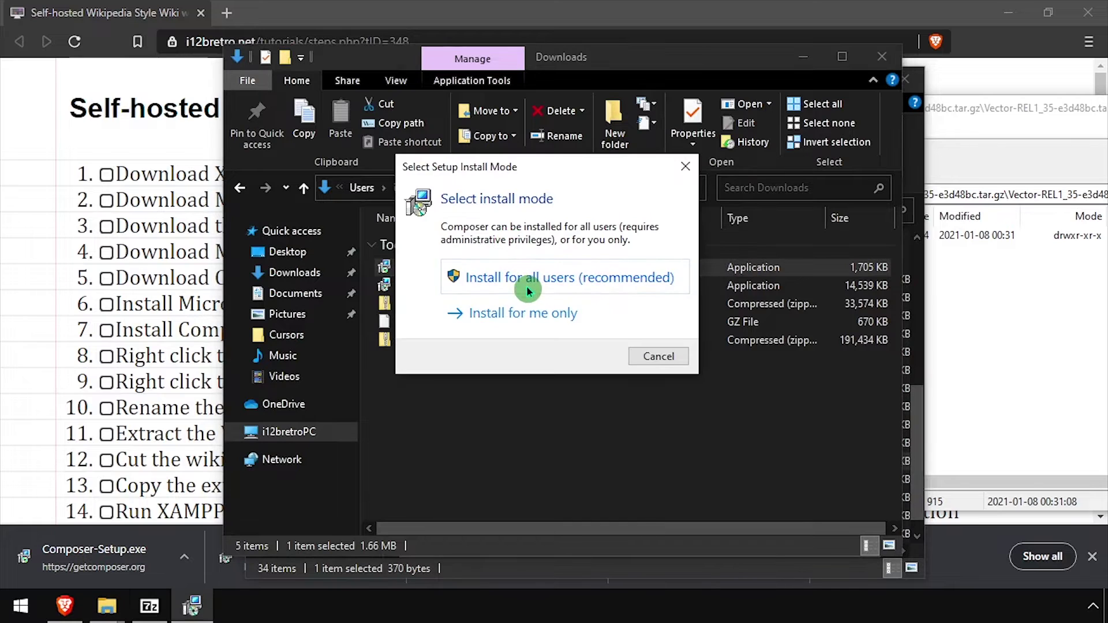
{"action": "left_click", "coordinate": [526, 282]}
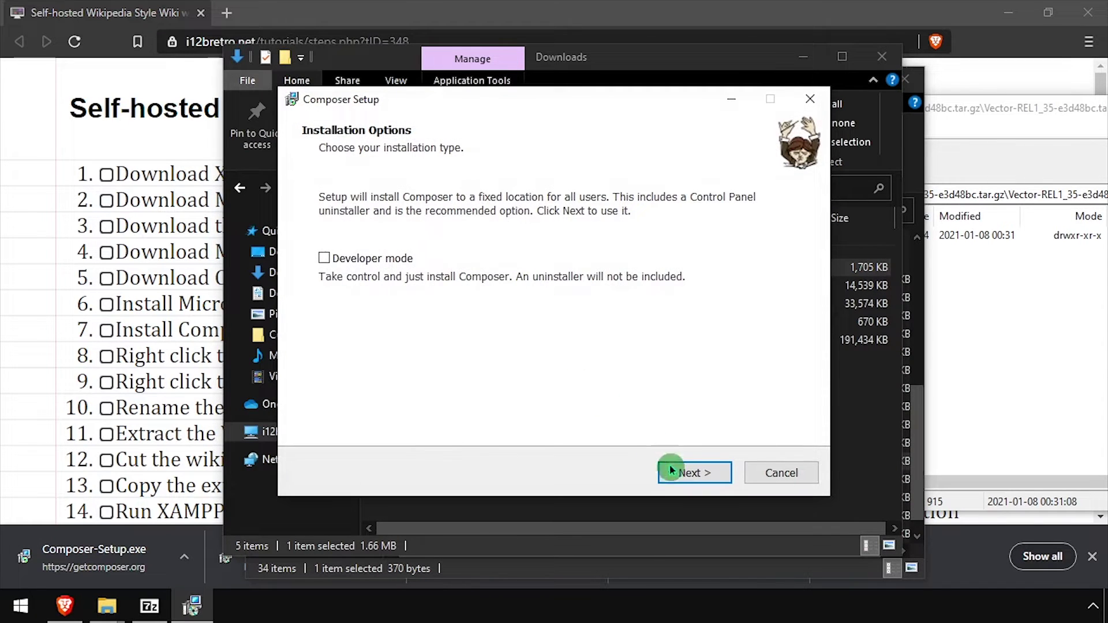
{"action": "left_click", "coordinate": [671, 470]}
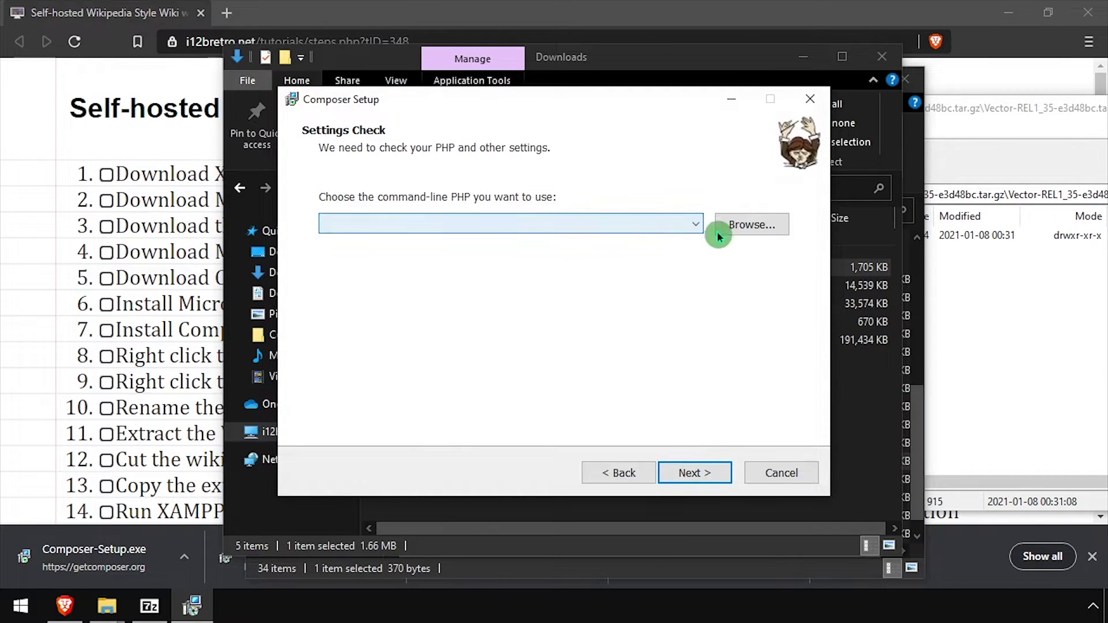
{"action": "left_click", "coordinate": [757, 233]}
{"action": "scroll", "coordinate": [554, 300], "scroll_direction": "down", "scroll_amount": 5}
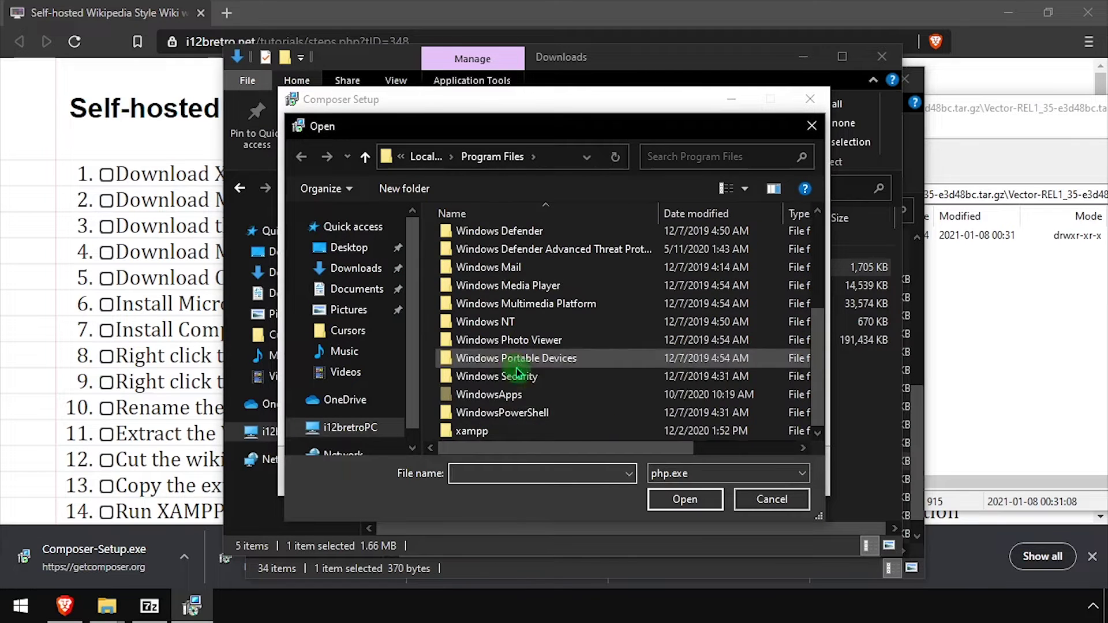
{"action": "double_click", "coordinate": [495, 434]}
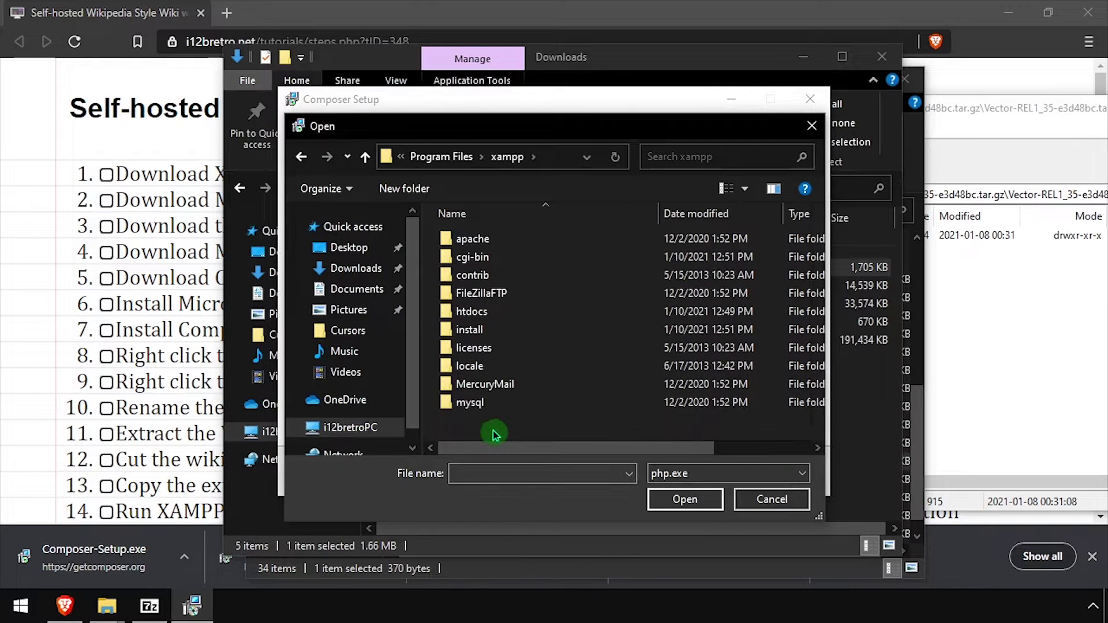
{"action": "scroll", "coordinate": [474, 416], "scroll_direction": "down", "scroll_amount": 1}
{"action": "double_click", "coordinate": [465, 396]}
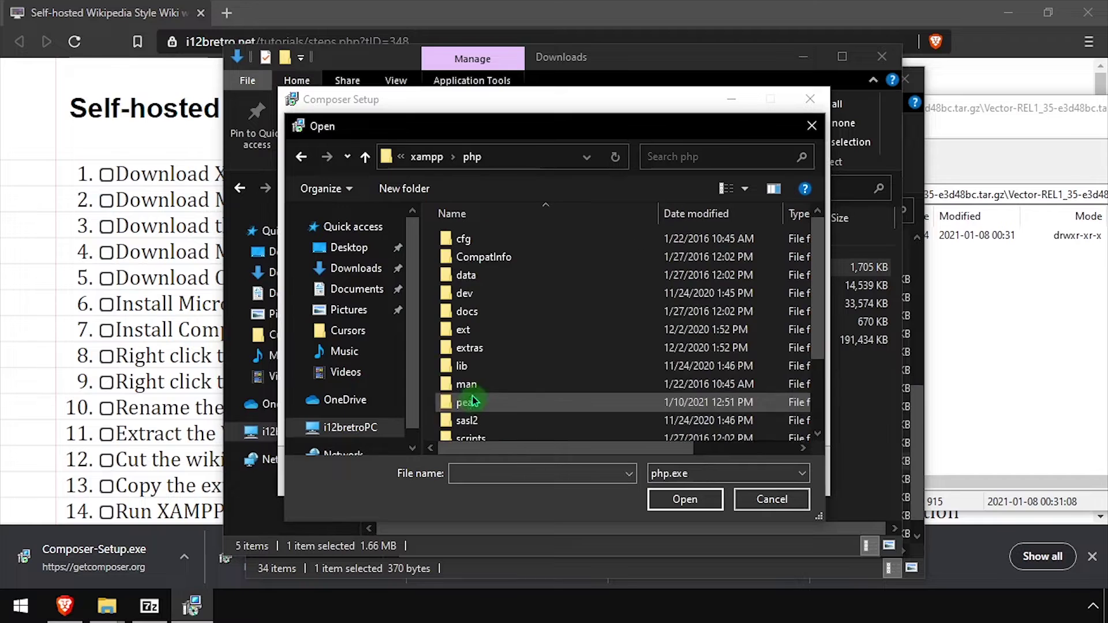
{"action": "scroll", "coordinate": [494, 432], "scroll_direction": "down", "scroll_amount": 5}
{"action": "double_click", "coordinate": [489, 432]}
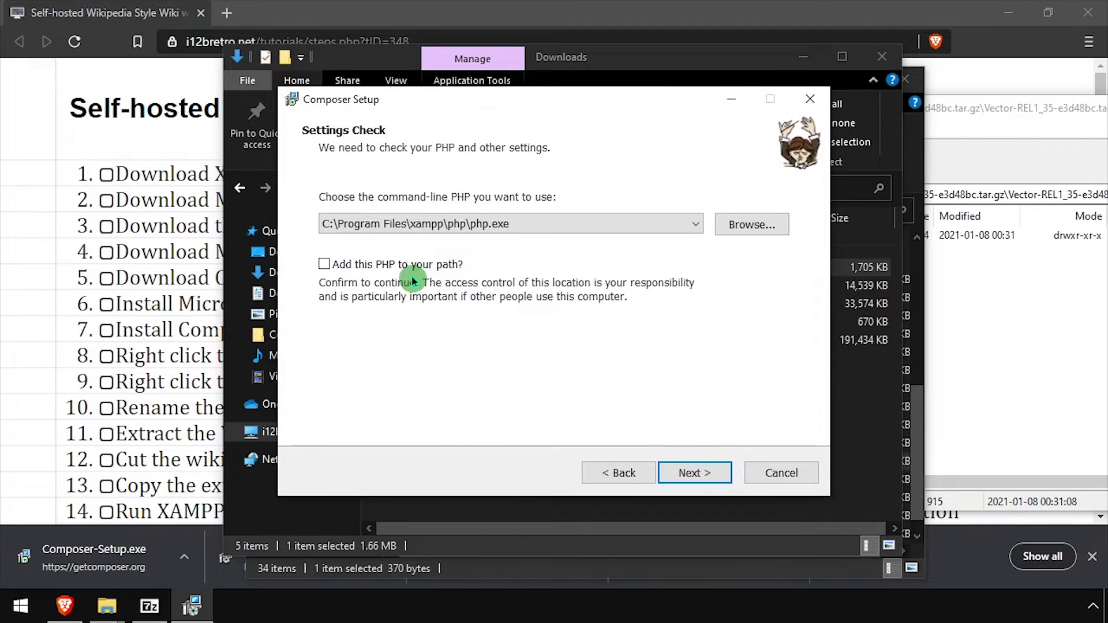
Complete the remaining Composer installer pages and finish setup
{"action": "left_click", "coordinate": [695, 473]}
{"action": "left_click", "coordinate": [694, 473]}
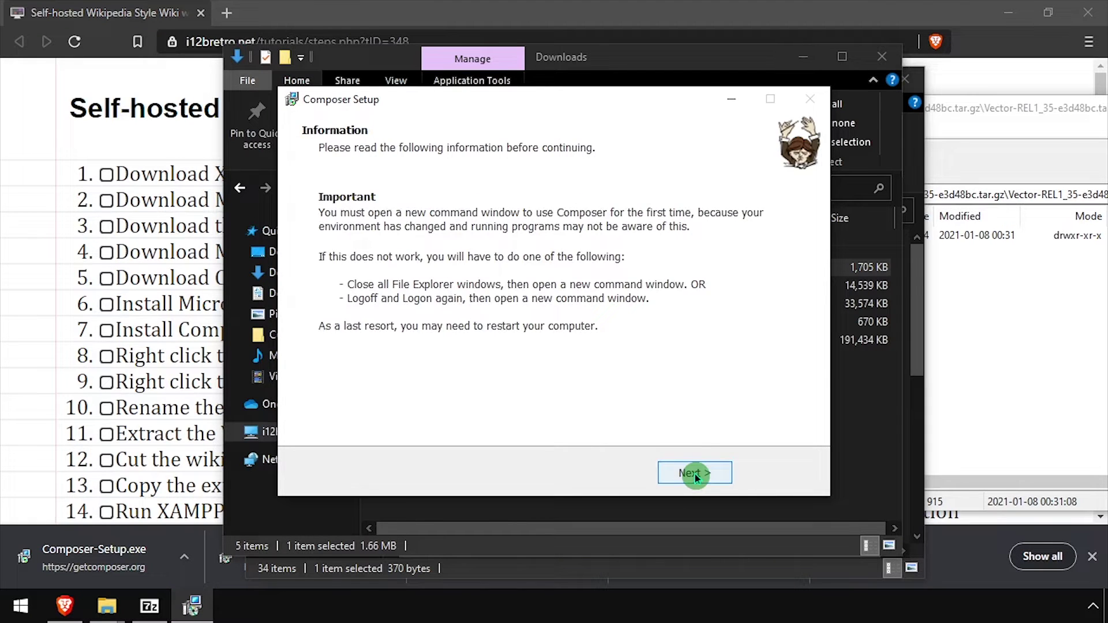
{"action": "left_click", "coordinate": [694, 473]}
{"action": "left_click", "coordinate": [695, 473]}
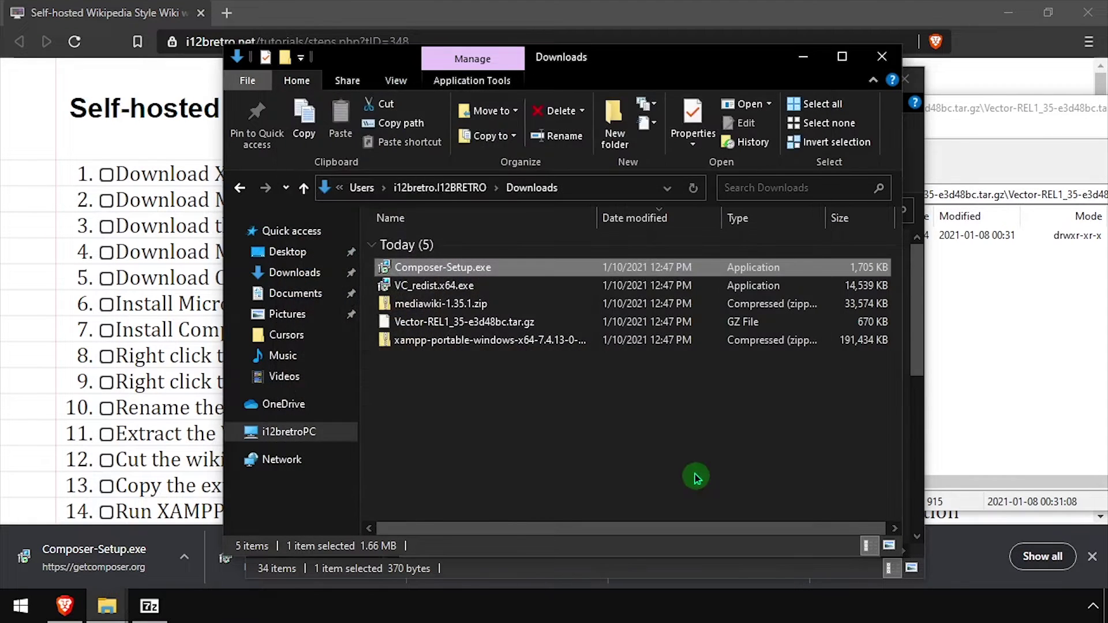
{"action": "left_click", "coordinate": [13, 412]}
Run 'composer i --ignore-platform-reqs' in PowerShell inside htdocs\wiki, then exit
{"action": "scroll", "coordinate": [15, 413], "scroll_direction": "down", "scroll_amount": 5}
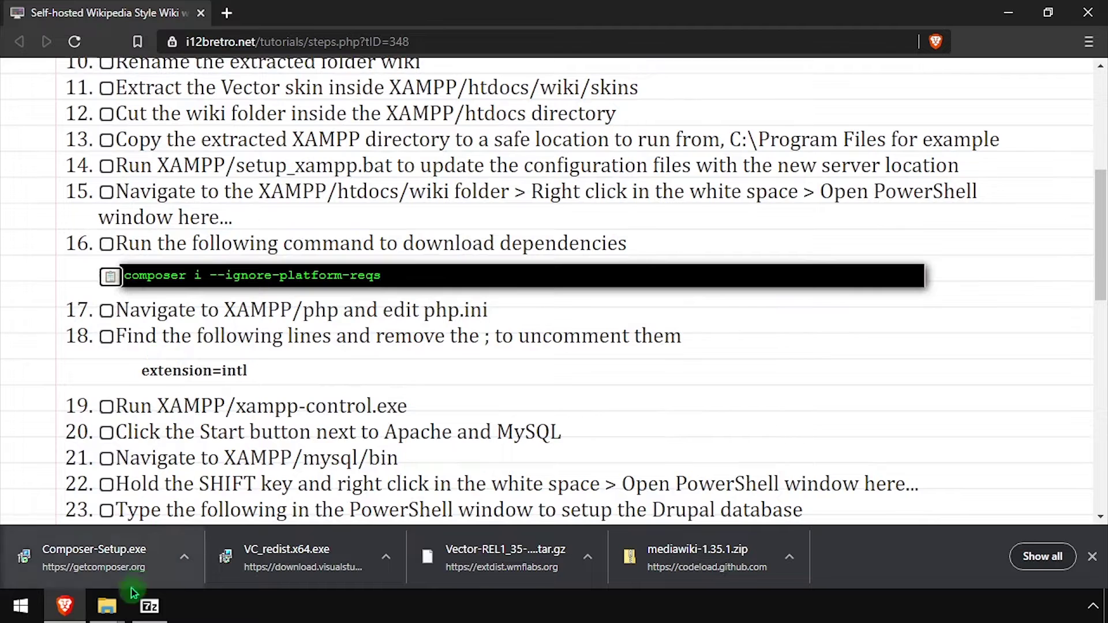
{"action": "left_click", "coordinate": [107, 606]}
{"action": "left_click", "coordinate": [185, 555]}
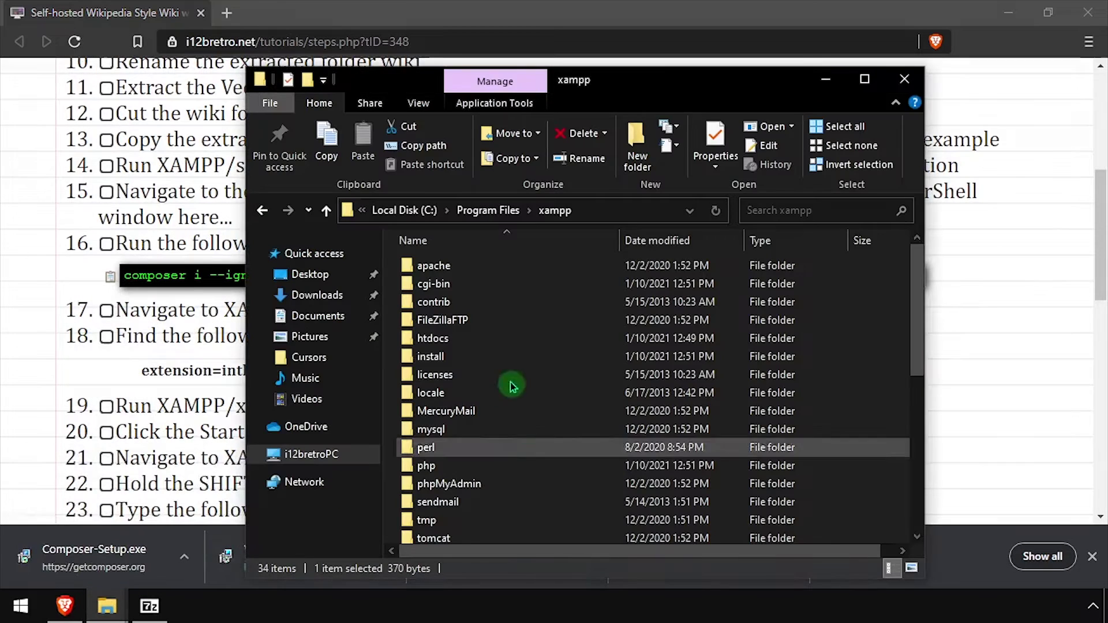
{"action": "double_click", "coordinate": [456, 342]}
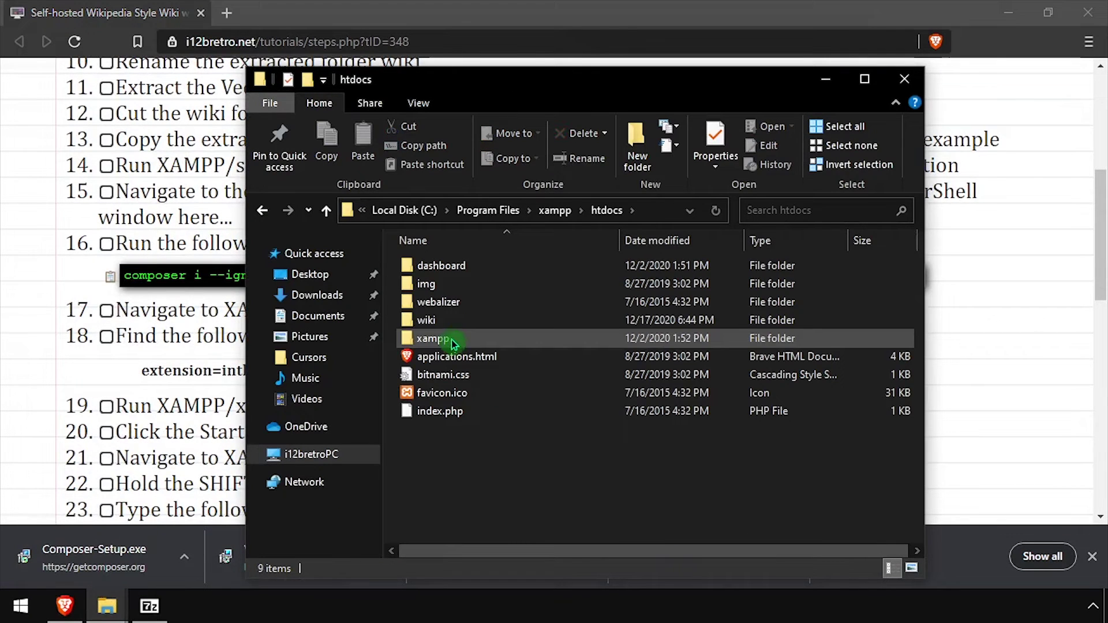
{"action": "double_click", "coordinate": [444, 321]}
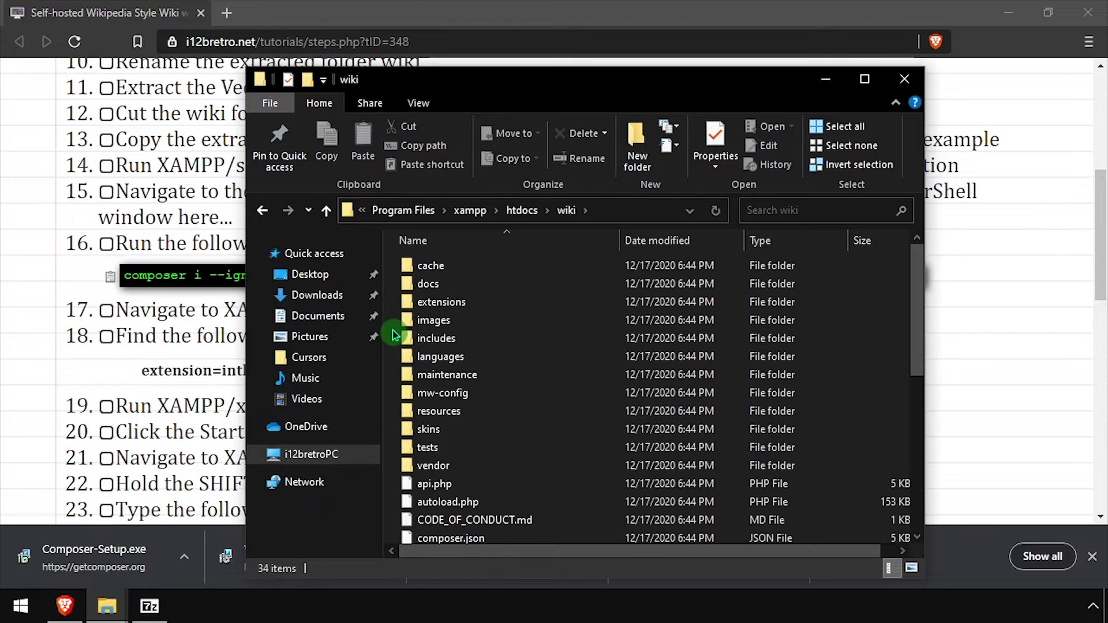
{"action": "right_click", "coordinate": [394, 333], "text": "shift"}
{"action": "left_click", "coordinate": [519, 239]}
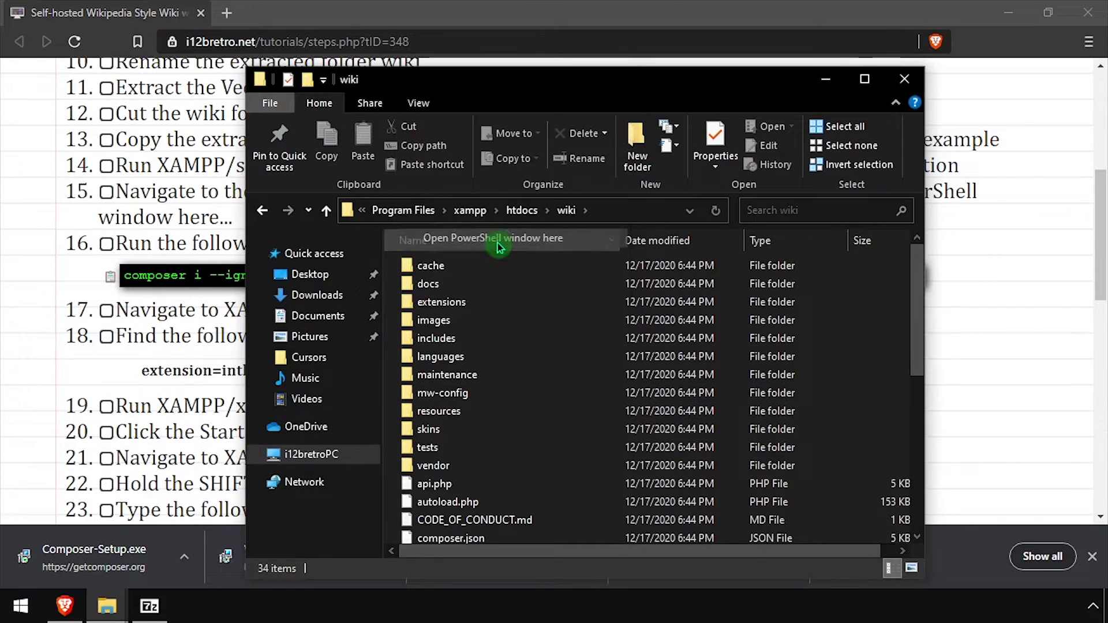
{"action": "type", "text": "composer i --ignore-platform-reqs"}
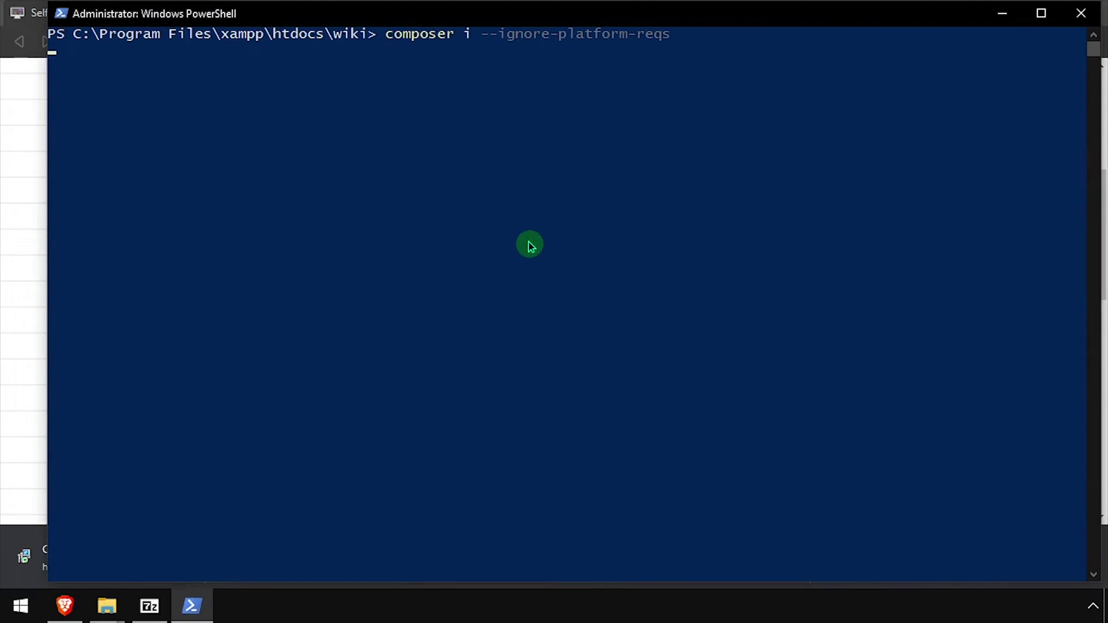
{"action": "type", "text": "exi"}
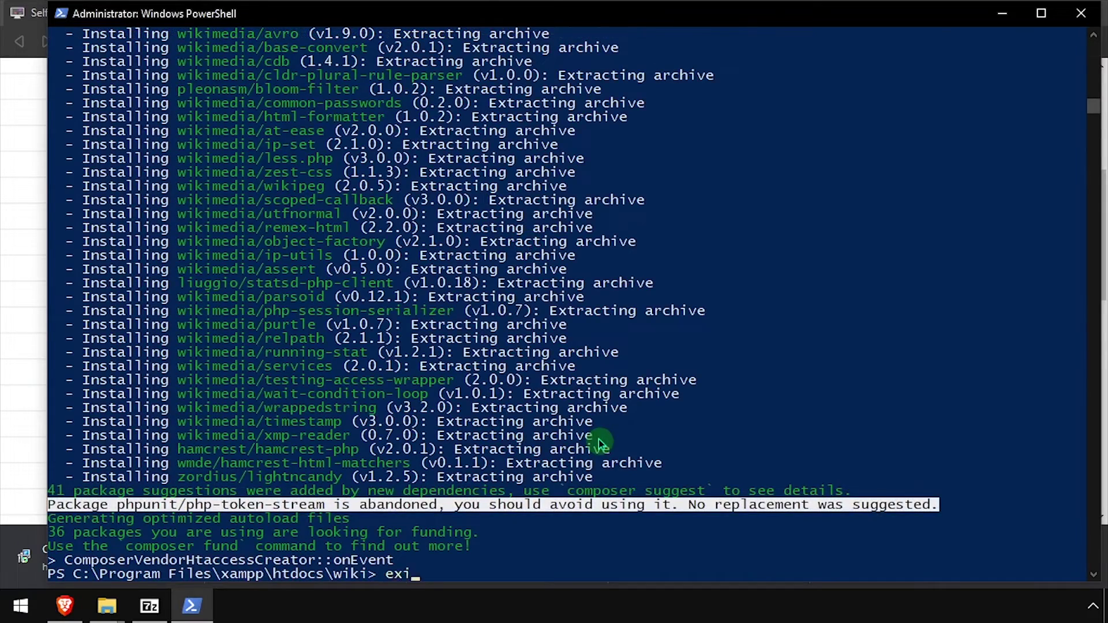
{"action": "type", "text": "t"}
{"action": "key", "text": "Return"}
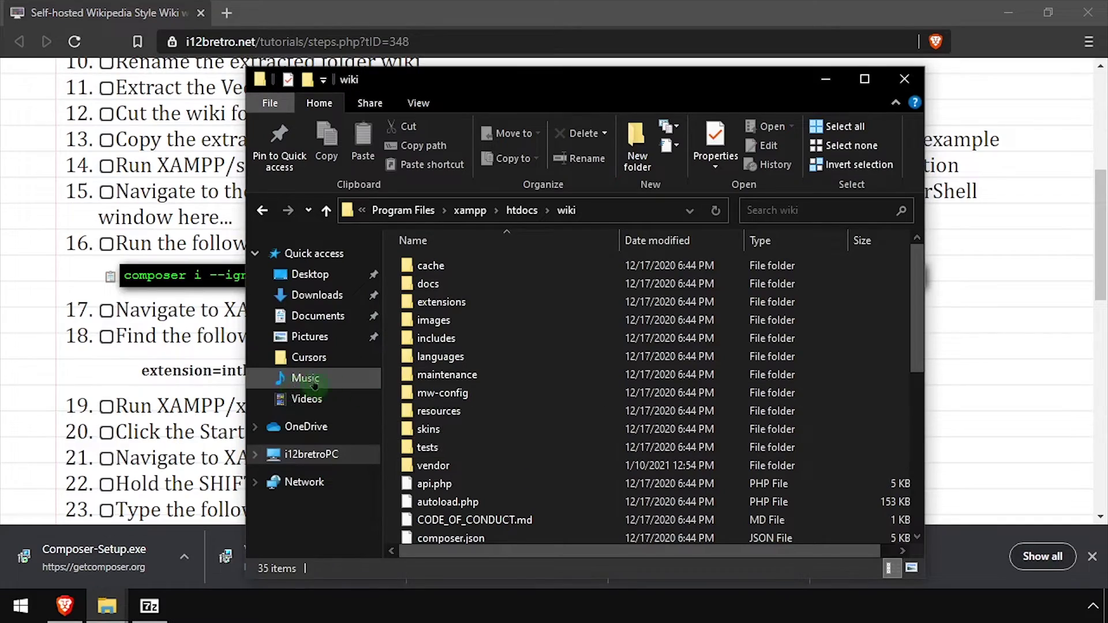
Navigate from the wiki folder to C:\Program Files\xampp\php
{"action": "left_click", "coordinate": [27, 362]}
{"action": "scroll", "coordinate": [25, 361], "scroll_direction": "down", "scroll_amount": 2}
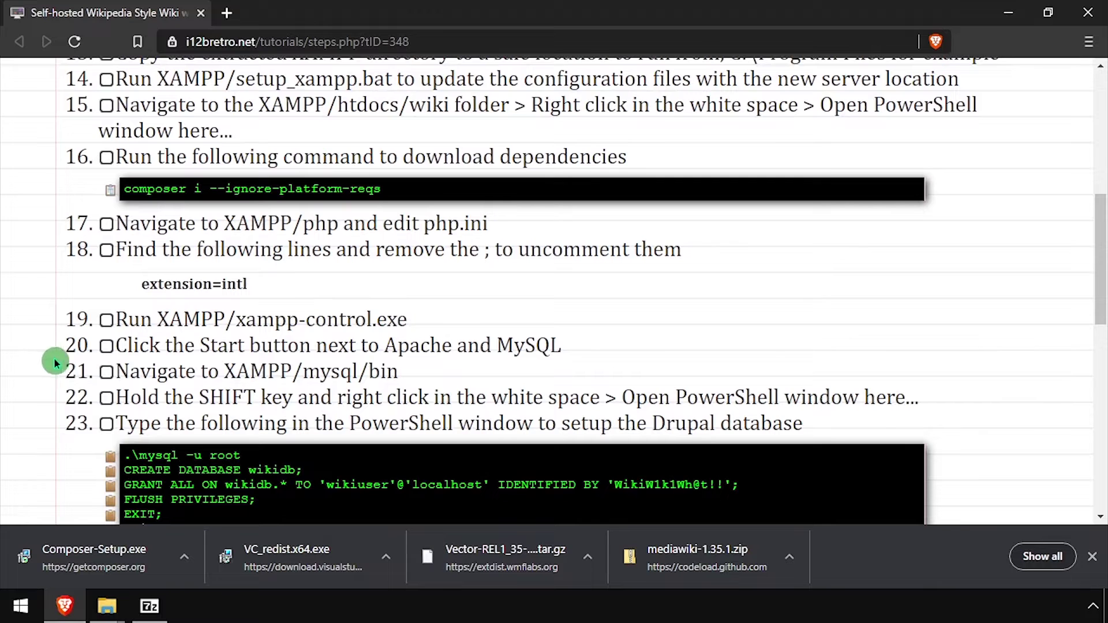
{"action": "mouse_move", "coordinate": [107, 606]}
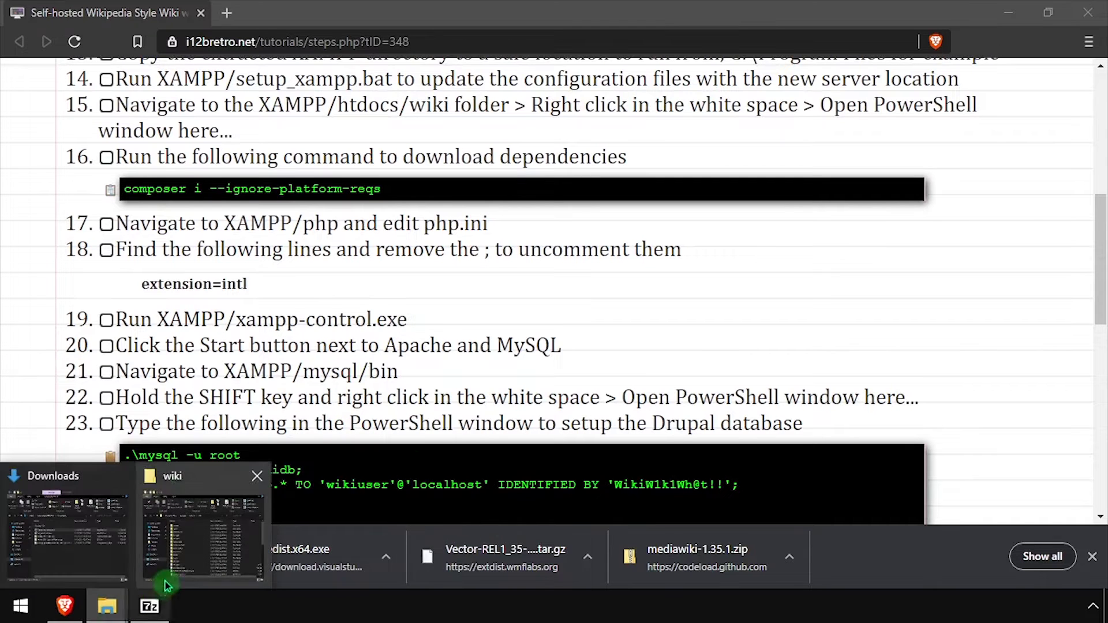
{"action": "left_click", "coordinate": [190, 537]}
{"action": "left_click", "coordinate": [528, 217]}
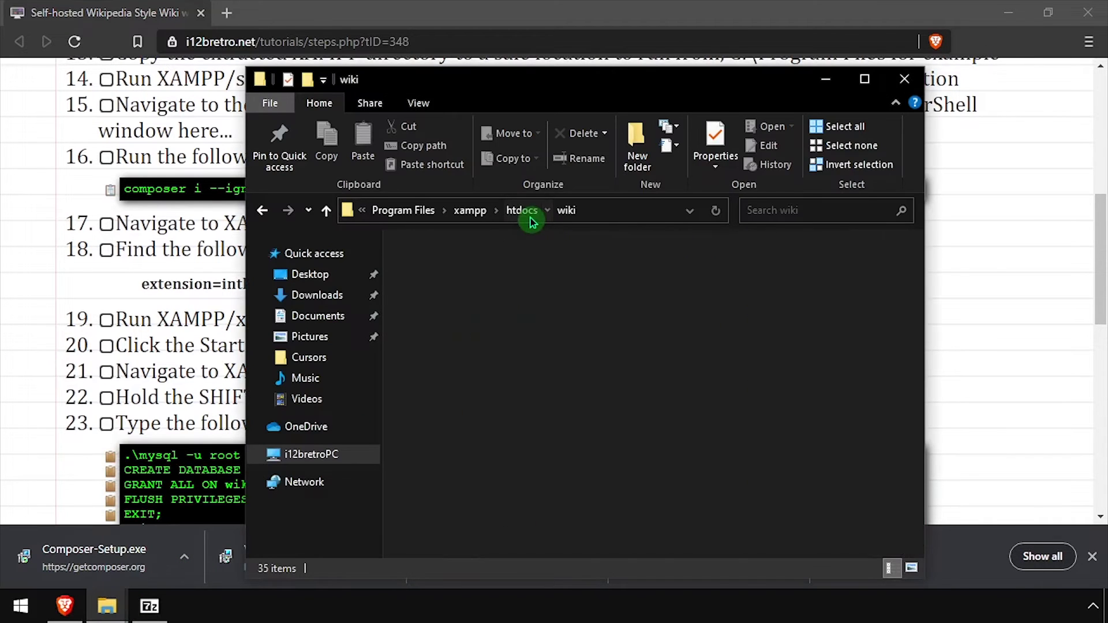
{"action": "left_click", "coordinate": [475, 210]}
{"action": "left_click", "coordinate": [563, 210]}
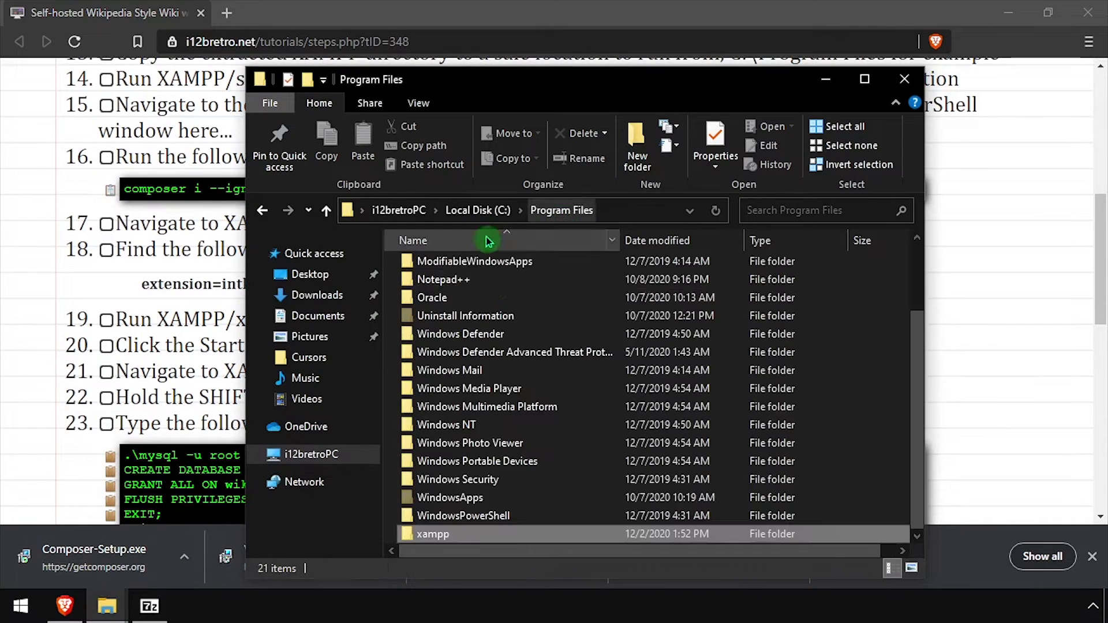
{"action": "double_click", "coordinate": [459, 535]}
{"action": "scroll", "coordinate": [493, 346], "scroll_direction": "down", "scroll_amount": 3}
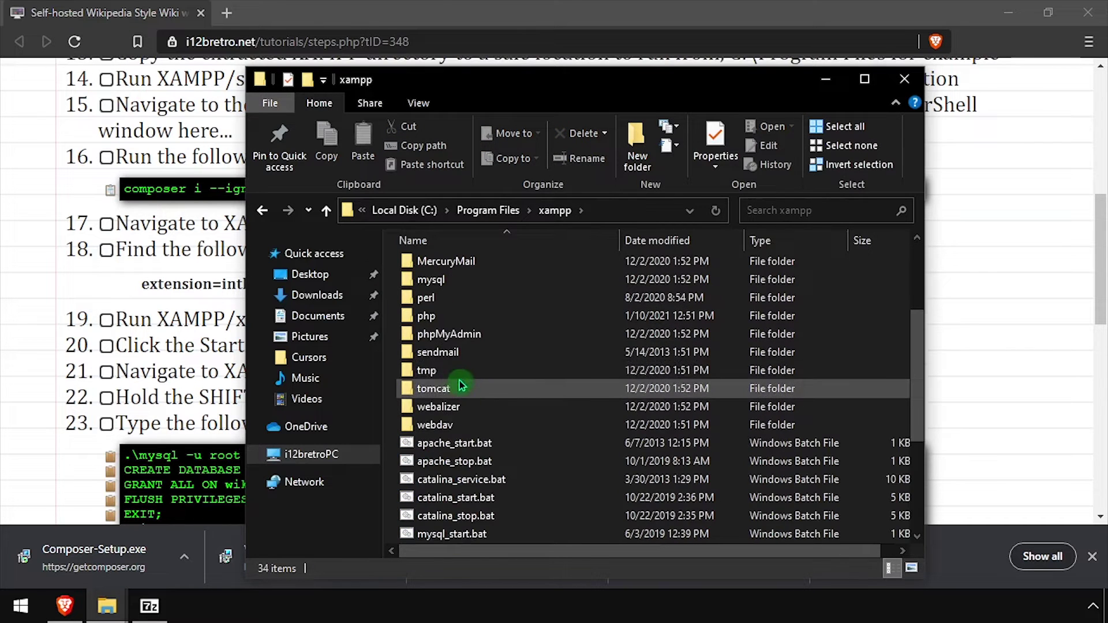
{"action": "double_click", "coordinate": [429, 321]}
Open php.ini in Notepad++ for editing
{"action": "scroll", "coordinate": [427, 335], "scroll_direction": "down", "scroll_amount": 2}
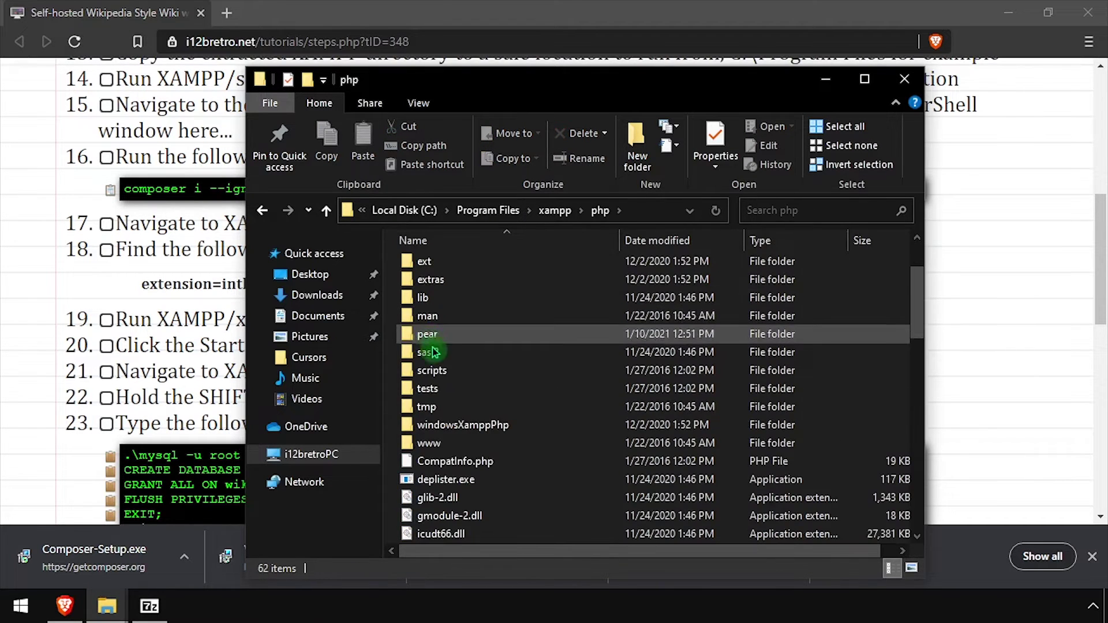
{"action": "scroll", "coordinate": [436, 370], "scroll_direction": "down", "scroll_amount": 5}
{"action": "scroll", "coordinate": [453, 398], "scroll_direction": "down", "scroll_amount": 3}
{"action": "scroll", "coordinate": [459, 410], "scroll_direction": "down", "scroll_amount": 2}
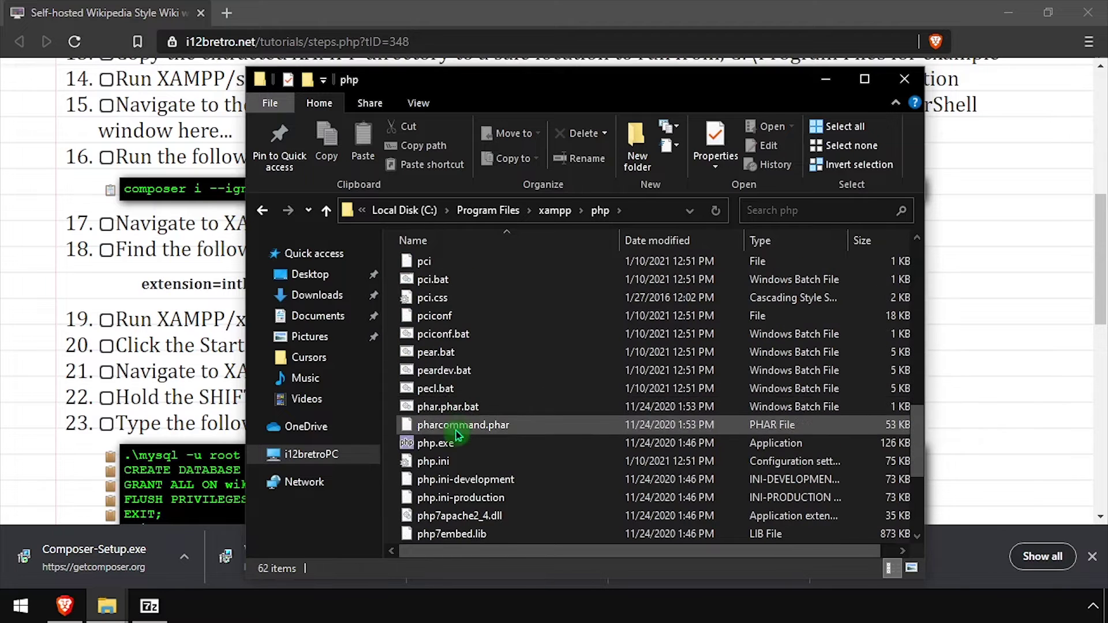
{"action": "right_click", "coordinate": [437, 461]}
{"action": "left_click", "coordinate": [493, 233]}
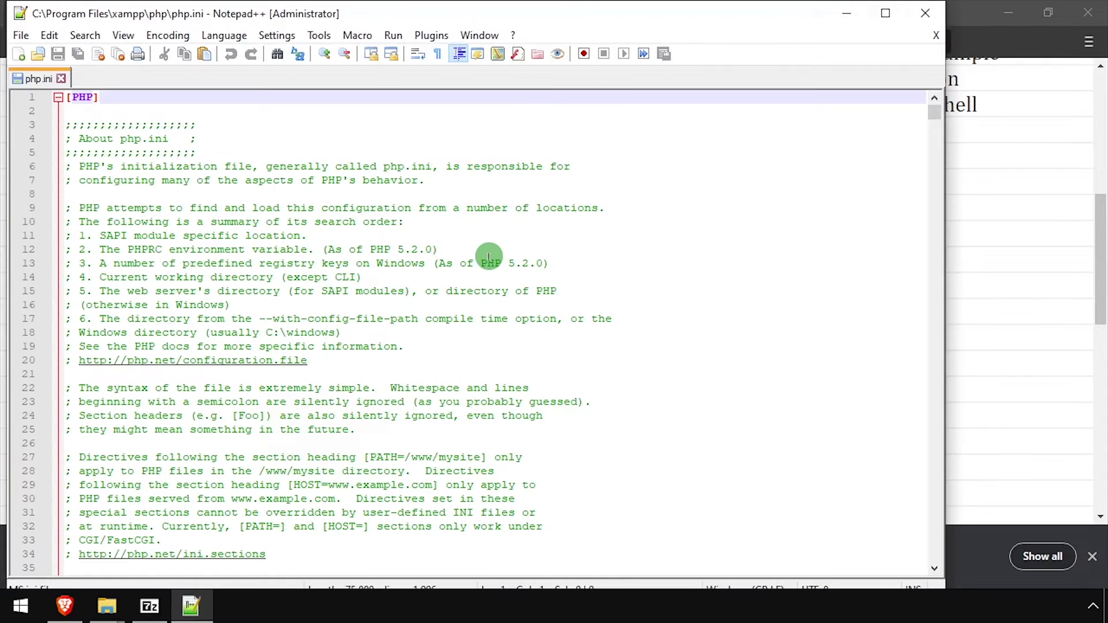
Uncomment the extension=intl line in php.ini, save the file, and exit Notepad++
{"action": "key", "text": "ctrl+f"}
{"action": "type", "text": "l"}
{"action": "key", "text": "Return"}
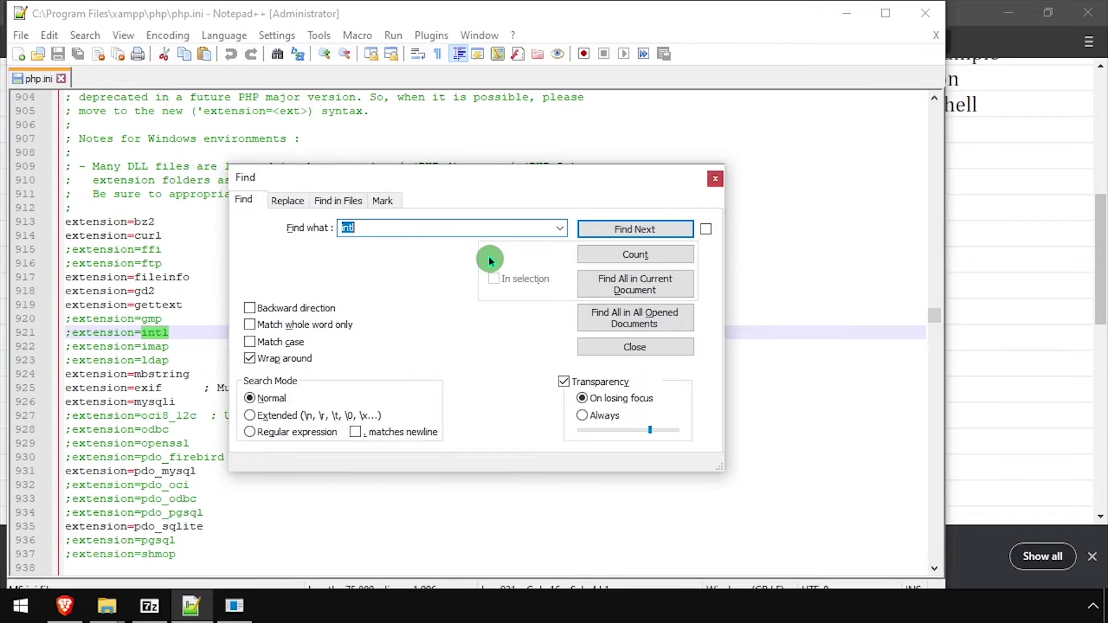
{"action": "key", "text": "Escape"}
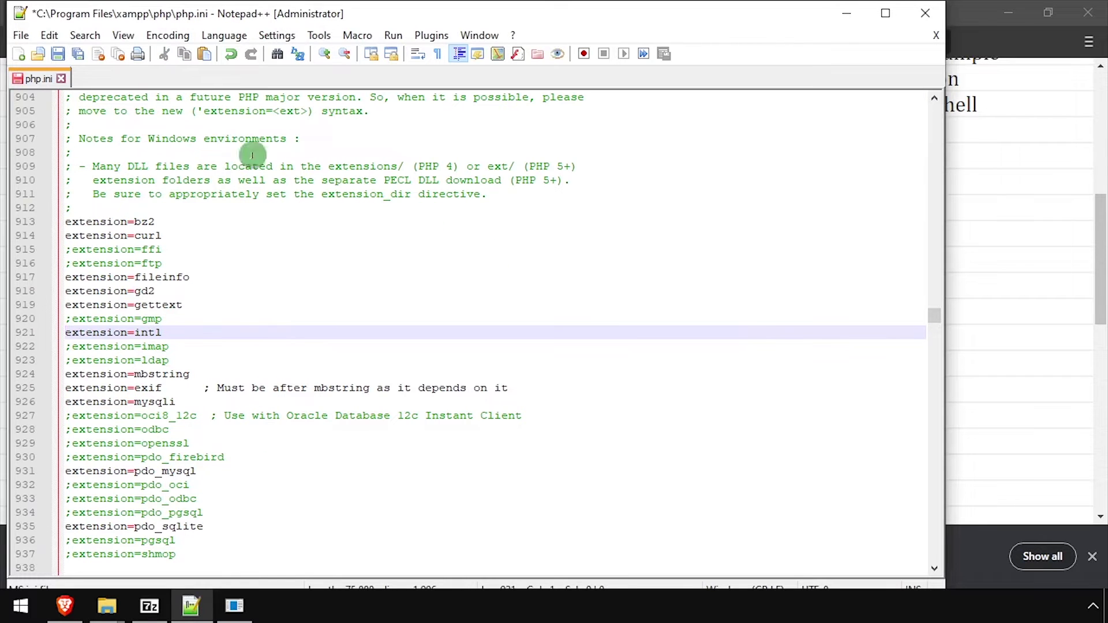
{"action": "left_click", "coordinate": [68, 59]}
{"action": "left_click", "coordinate": [21, 35]}
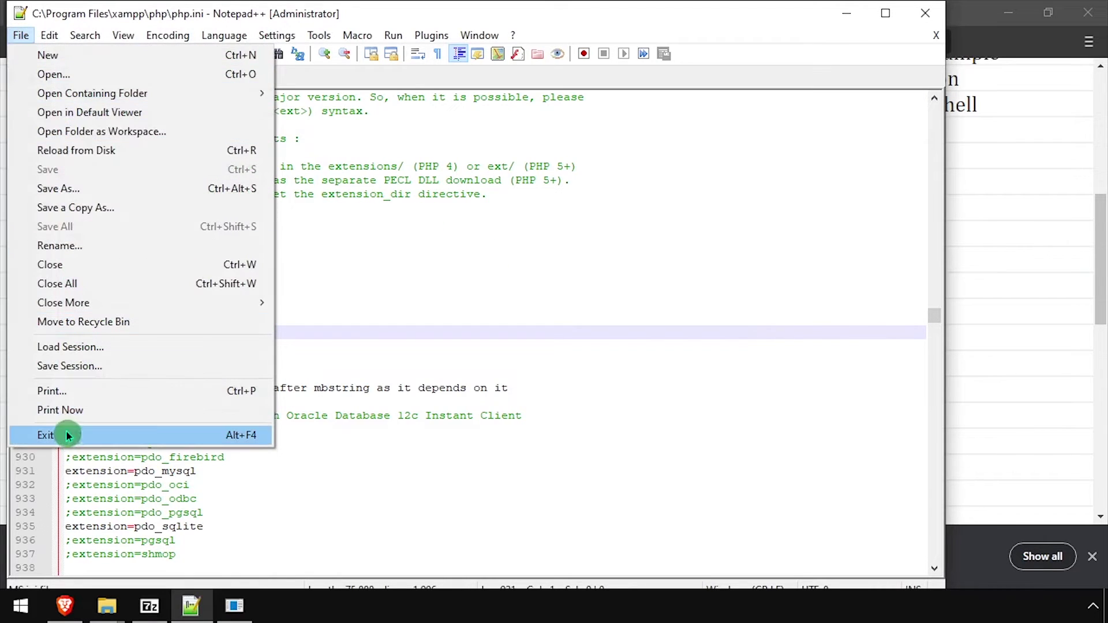
{"action": "left_click", "coordinate": [68, 437]}
Open a PowerShell window in the xampp\mysql\bin folder
{"action": "left_click", "coordinate": [15, 345]}
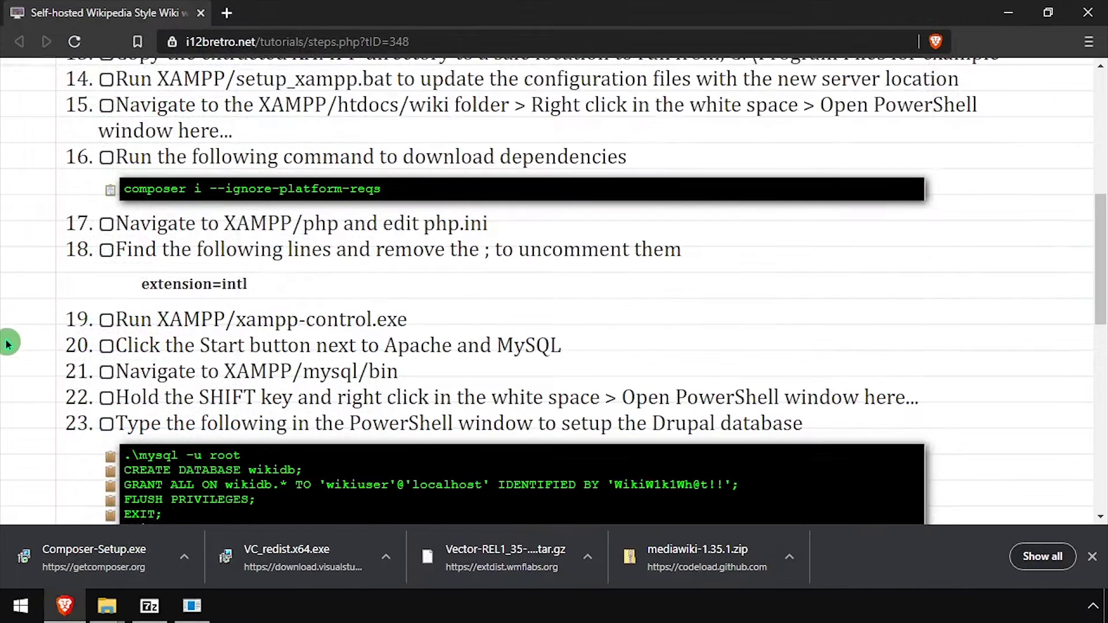
{"action": "scroll", "coordinate": [16, 344], "scroll_direction": "down", "scroll_amount": 5}
{"action": "left_click", "coordinate": [115, 608]}
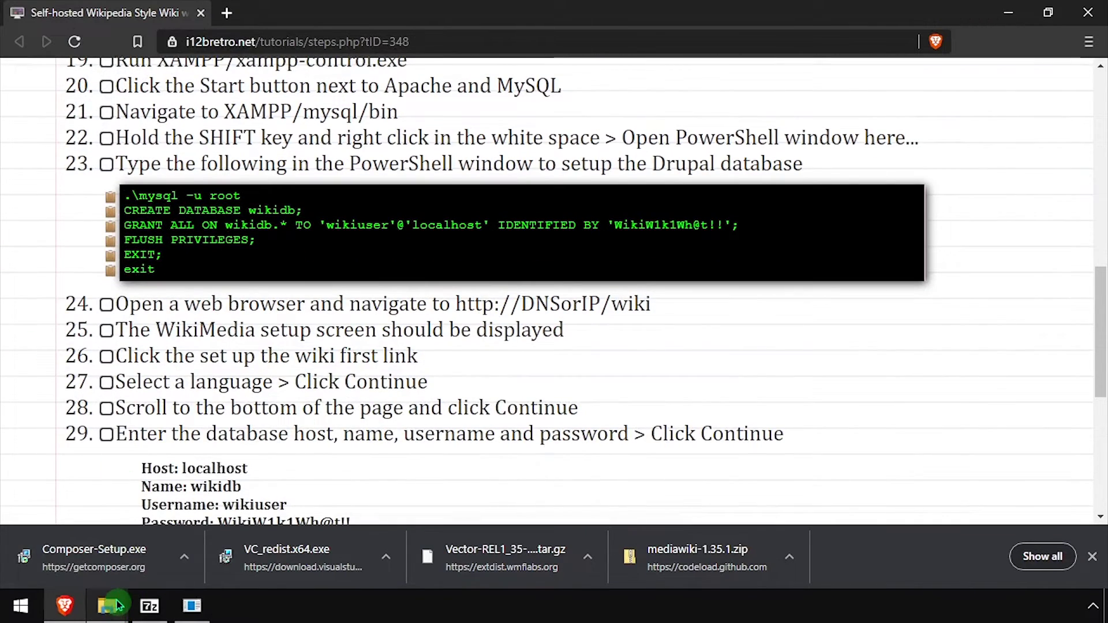
{"action": "left_click", "coordinate": [158, 568]}
{"action": "left_click", "coordinate": [554, 213]}
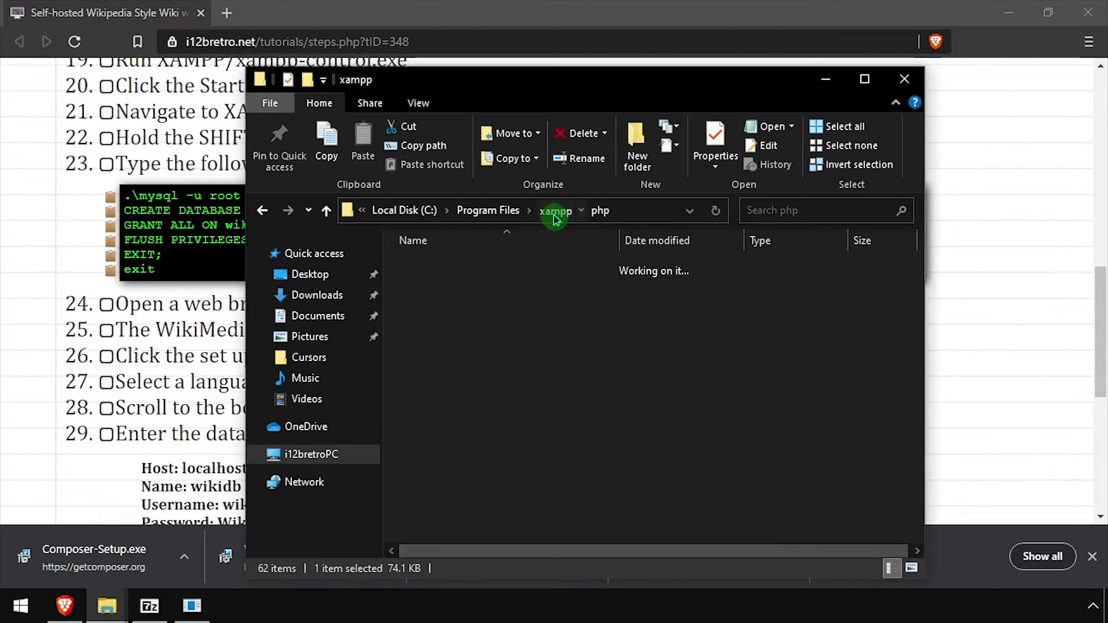
{"action": "double_click", "coordinate": [445, 426]}
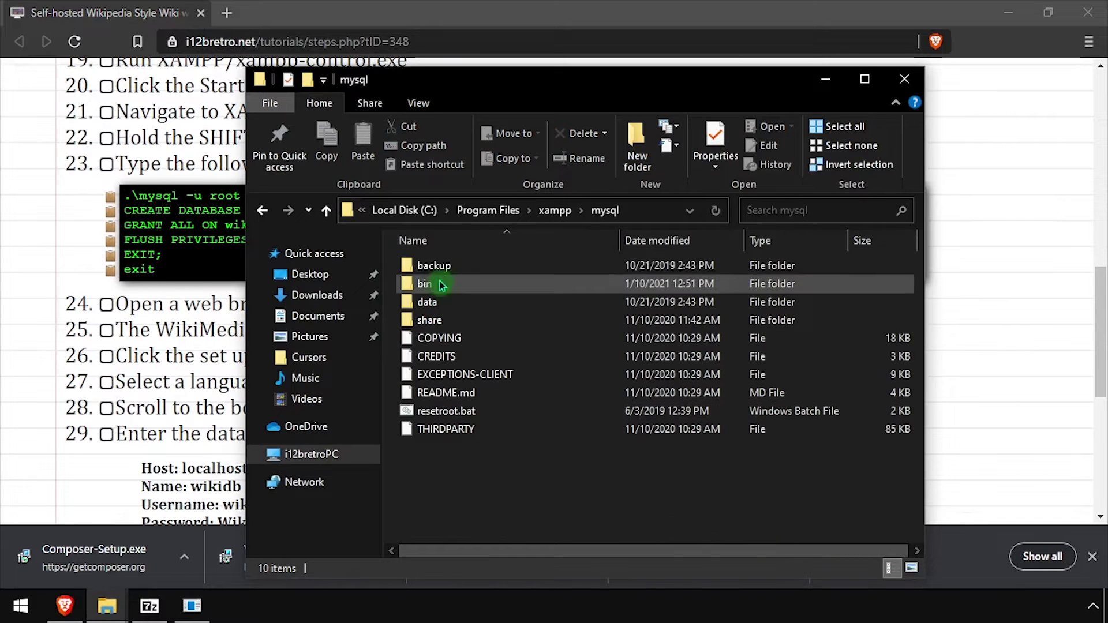
{"action": "double_click", "coordinate": [434, 290]}
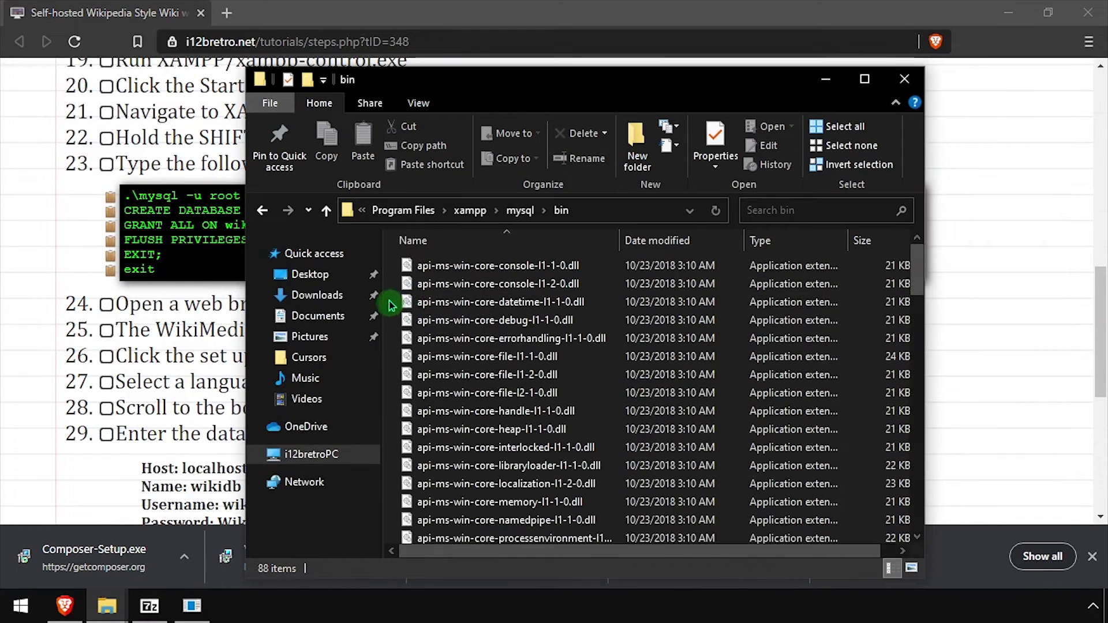
{"action": "right_click", "coordinate": [389, 304], "text": "shift"}
{"action": "left_click", "coordinate": [461, 477]}
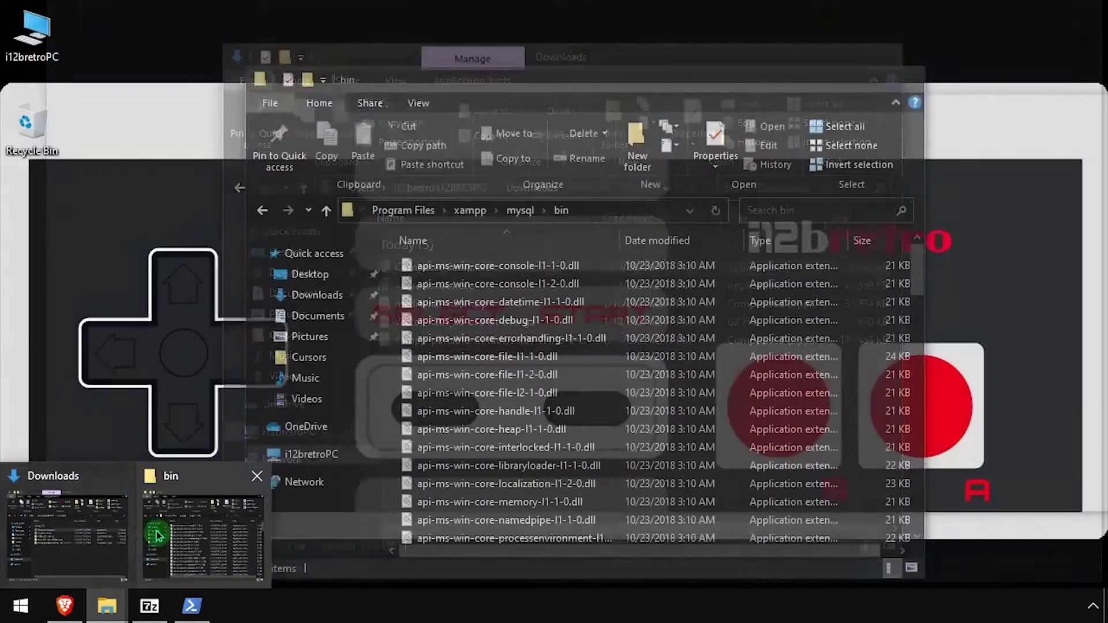
Run xampp-control.exe as administrator, start MySQL and Apache, then run .\mysql -u root
{"action": "left_click", "coordinate": [185, 525]}
{"action": "left_click", "coordinate": [472, 212]}
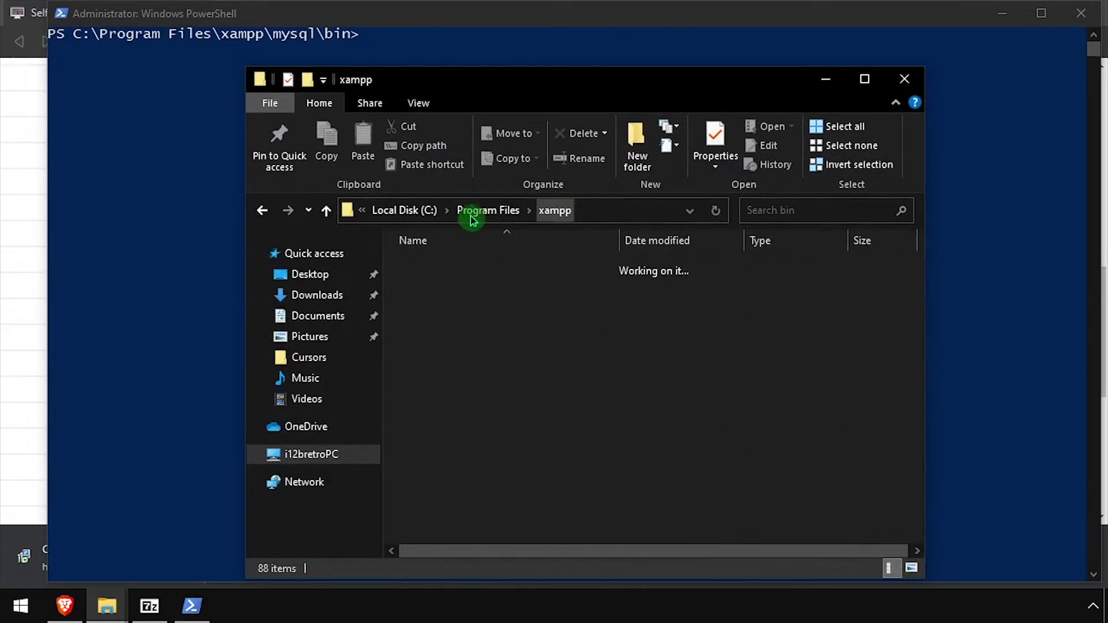
{"action": "scroll", "coordinate": [507, 346], "scroll_direction": "down", "scroll_amount": 5}
{"action": "scroll", "coordinate": [517, 482], "scroll_direction": "down", "scroll_amount": 2}
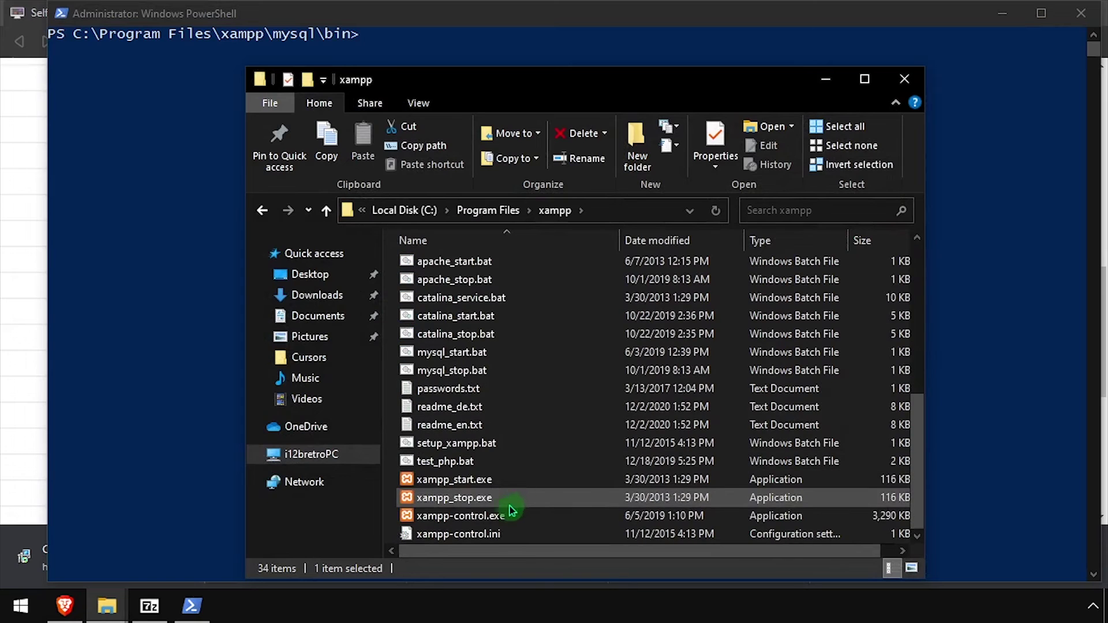
{"action": "right_click", "coordinate": [479, 517]}
{"action": "left_click", "coordinate": [573, 187]}
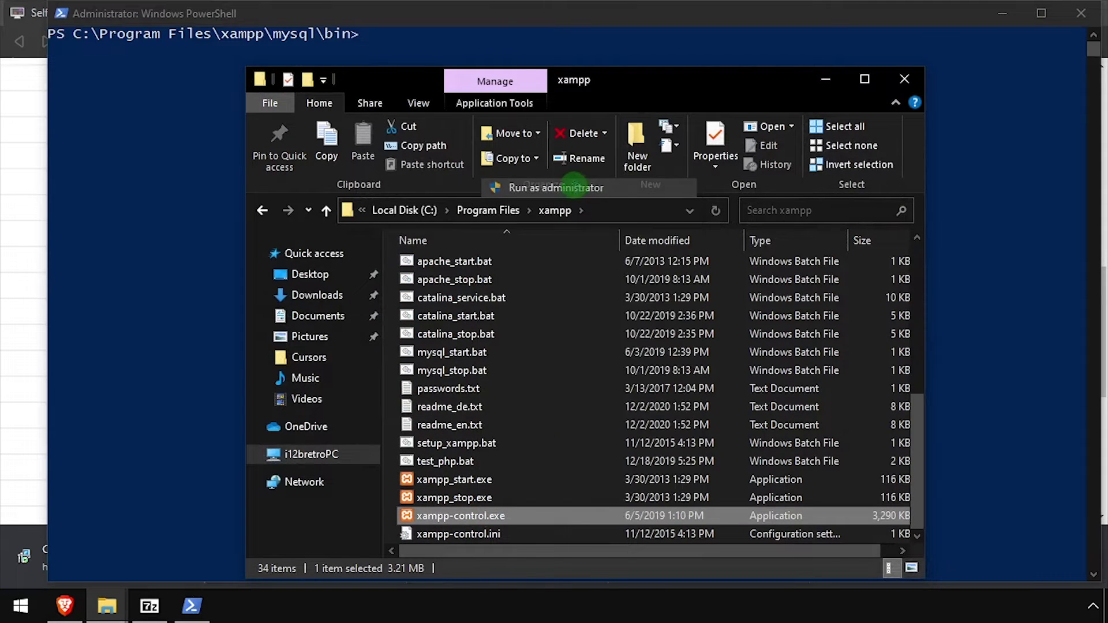
{"action": "left_click", "coordinate": [586, 347]}
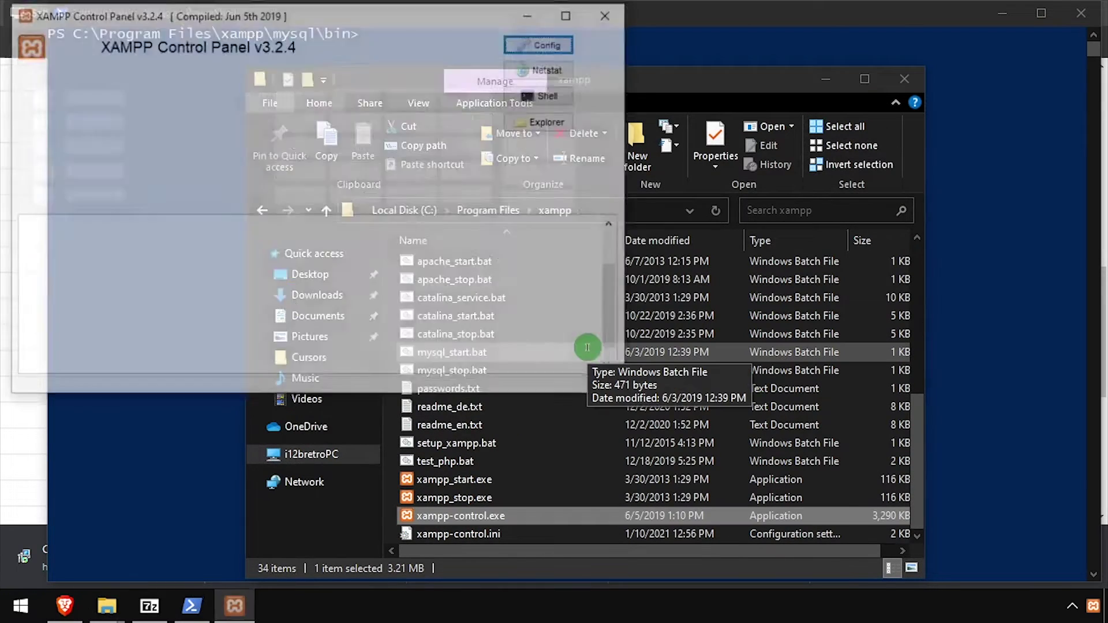
{"action": "left_click", "coordinate": [296, 124]}
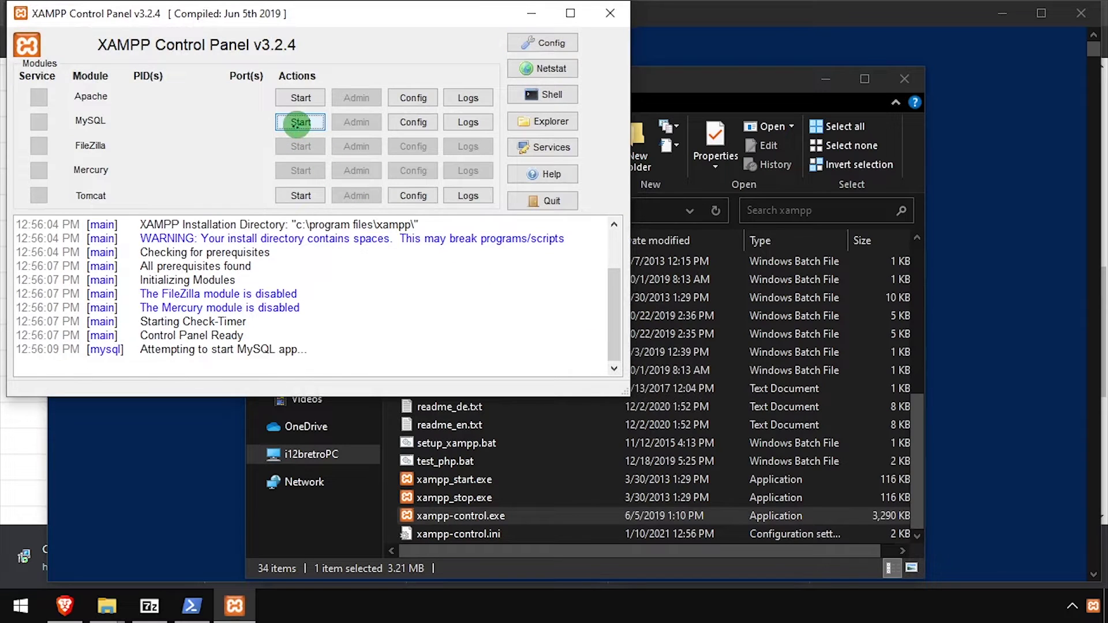
{"action": "left_click", "coordinate": [300, 97]}
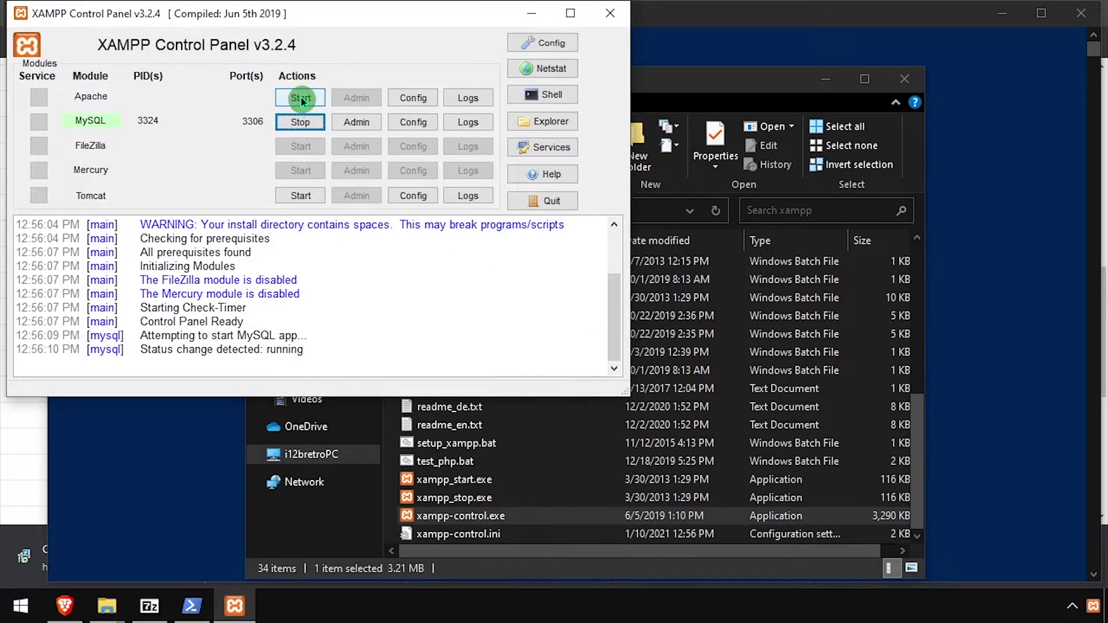
{"action": "key", "text": "alt+Tab"}
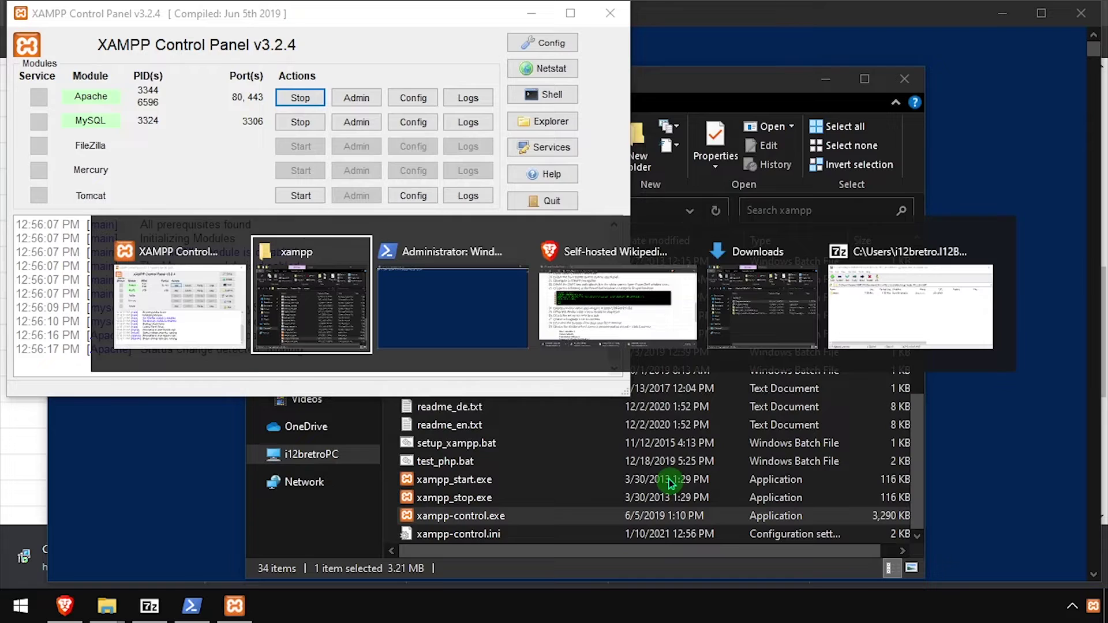
{"action": "type", "text": ".\\mysql -u root"}
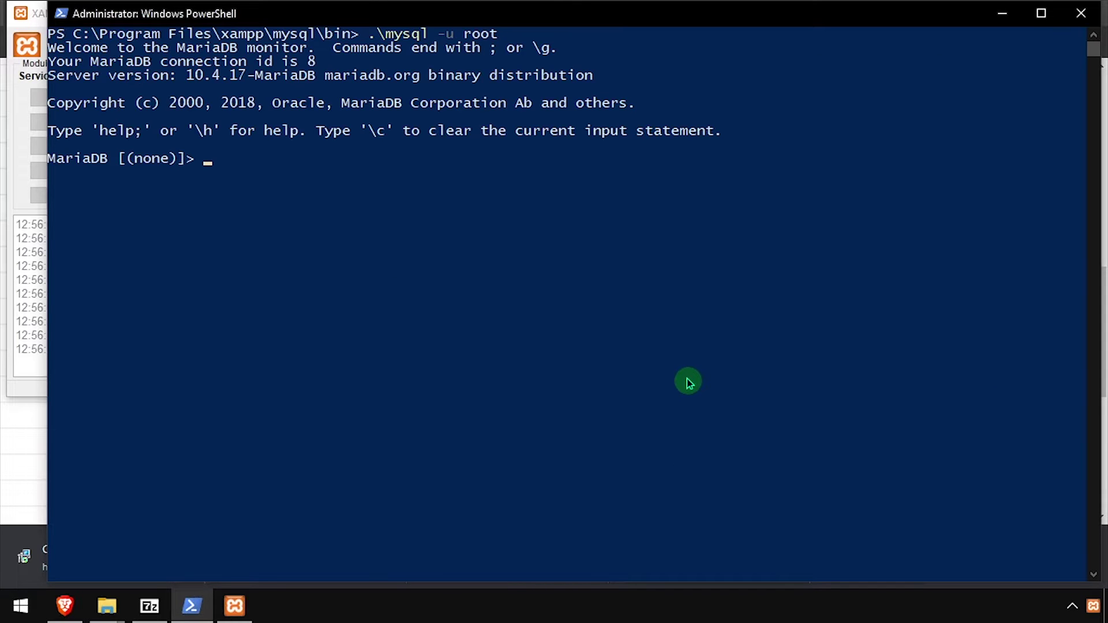
Create the wikidb database and grant all its privileges to 'wikiuser'@'localhost'
{"action": "left_click", "coordinate": [64, 606]}
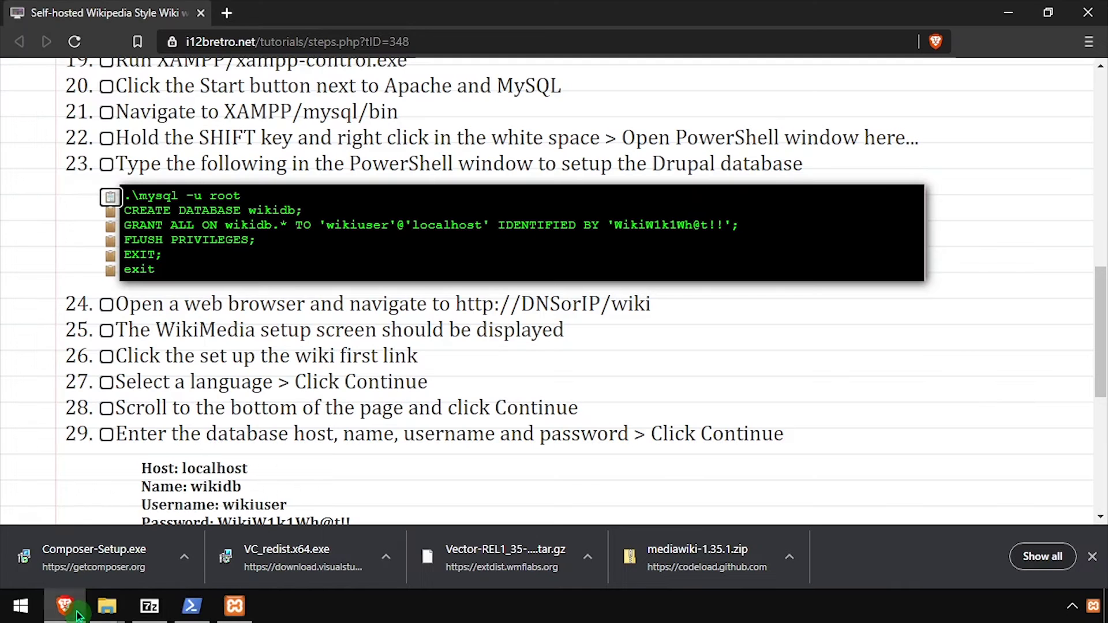
{"action": "left_click", "coordinate": [110, 210]}
{"action": "key", "text": "alt+Tab"}
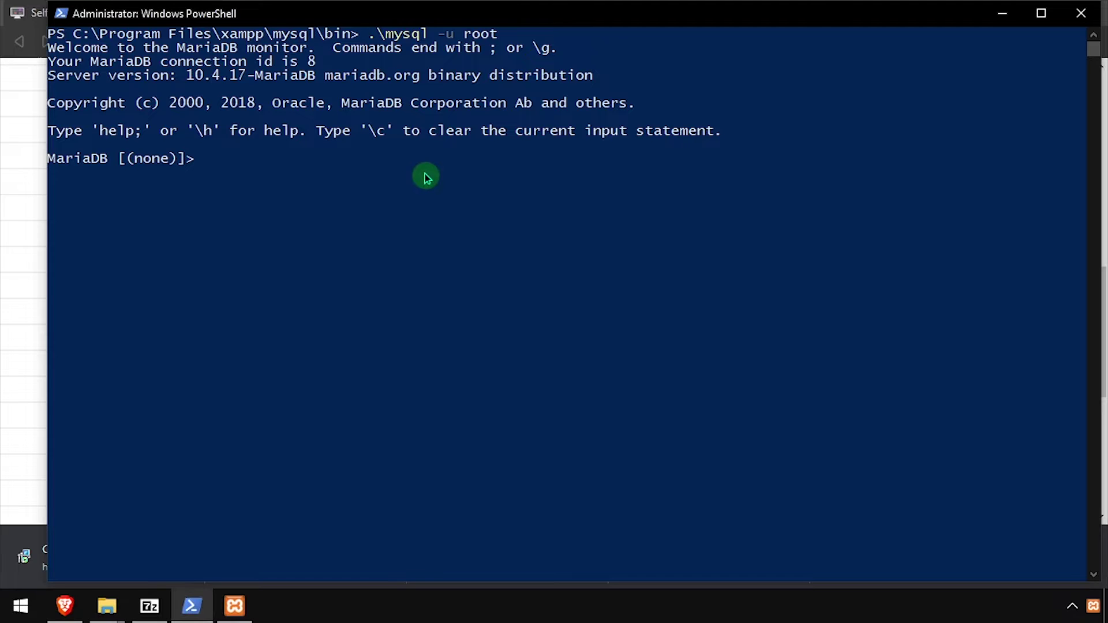
{"action": "type", "text": "CREATE DATABASE wikidb;"}
{"action": "key", "text": "Return"}
{"action": "key", "text": "alt+Tab"}
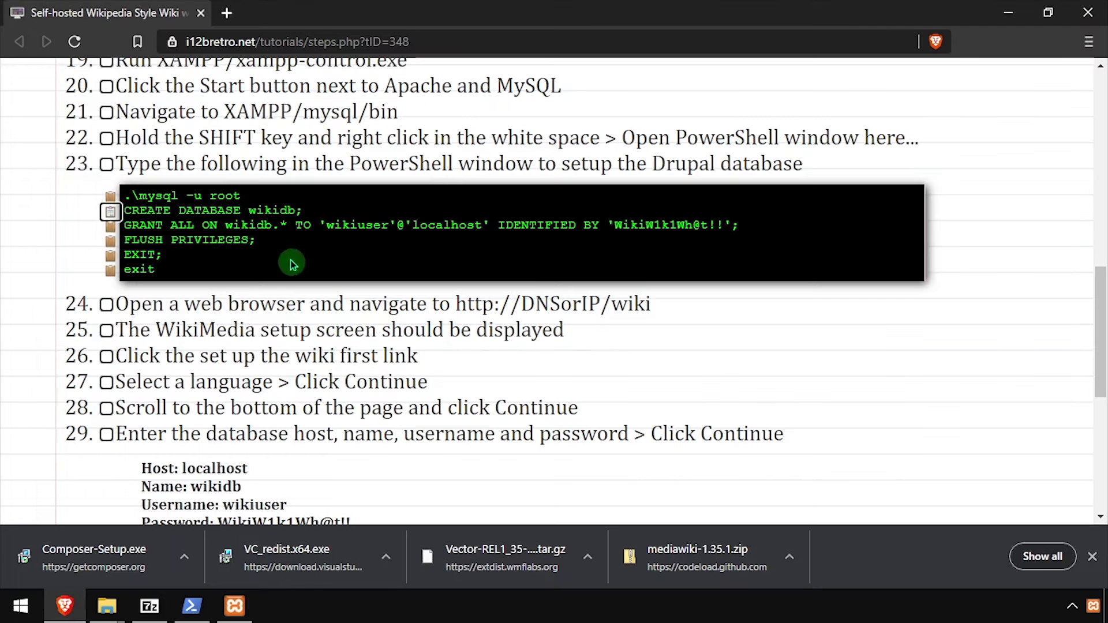
{"action": "left_click", "coordinate": [112, 233]}
{"action": "key", "text": "alt+Tab"}
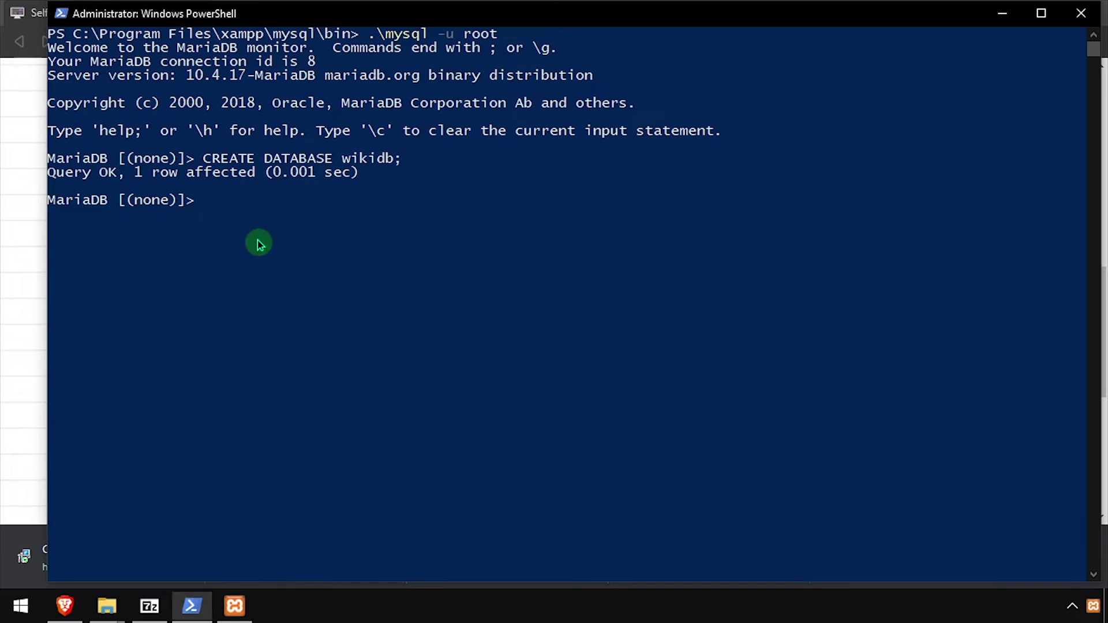
{"action": "key", "text": "ctrl+v"}
{"action": "key", "text": "Return"}
Flush privileges, exit the MariaDB monitor, and close PowerShell
{"action": "key", "text": "alt+Tab"}
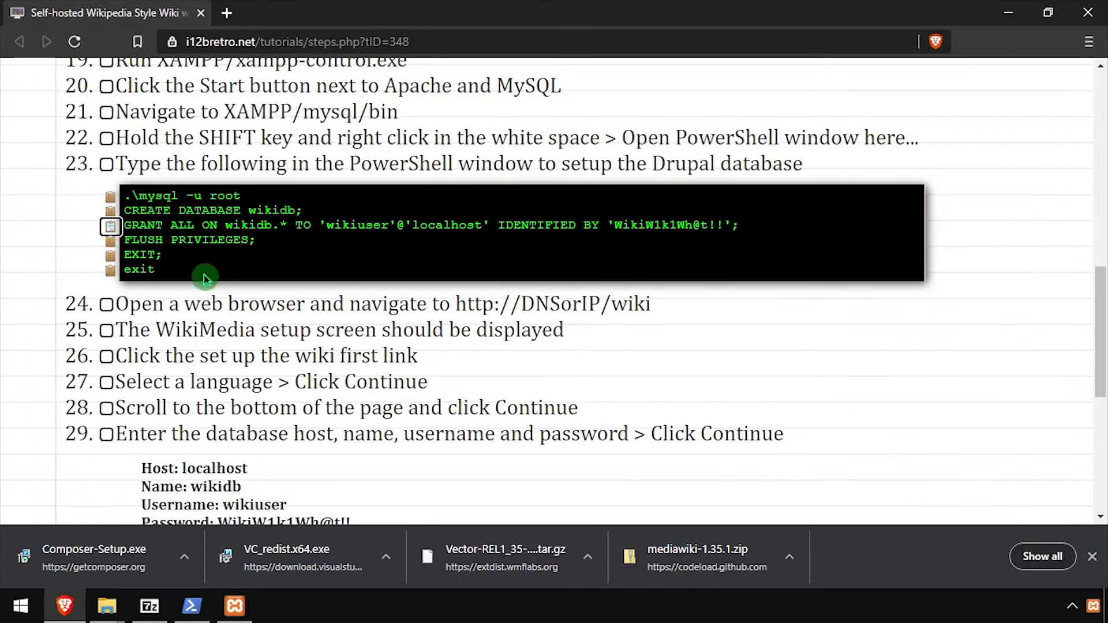
{"action": "left_click", "coordinate": [111, 241]}
{"action": "key", "text": "alt+Tab"}
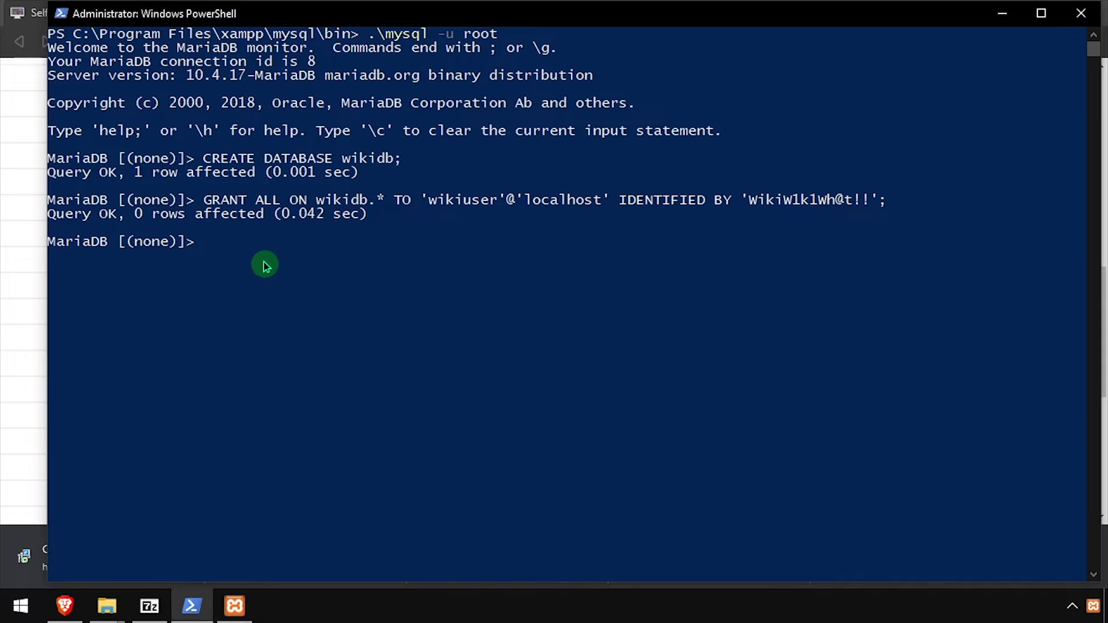
{"action": "key", "text": "ctrl+v"}
{"action": "key", "text": "Return"}
{"action": "key", "text": "alt+Tab"}
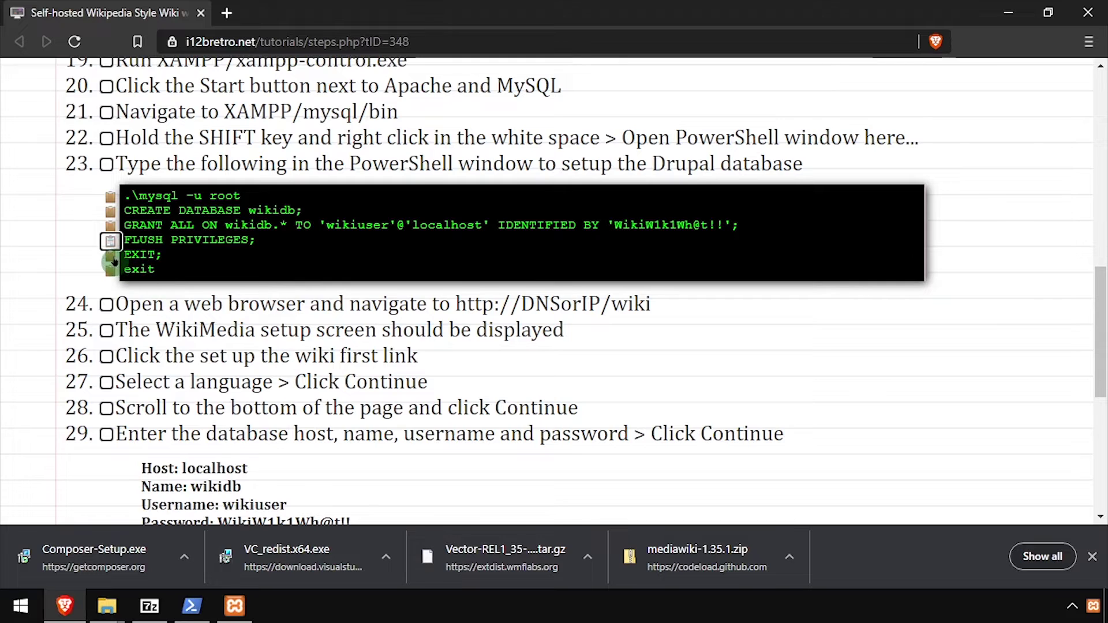
{"action": "key", "text": "alt+Tab"}
{"action": "key", "text": "ctrl+v"}
{"action": "key", "text": "Return"}
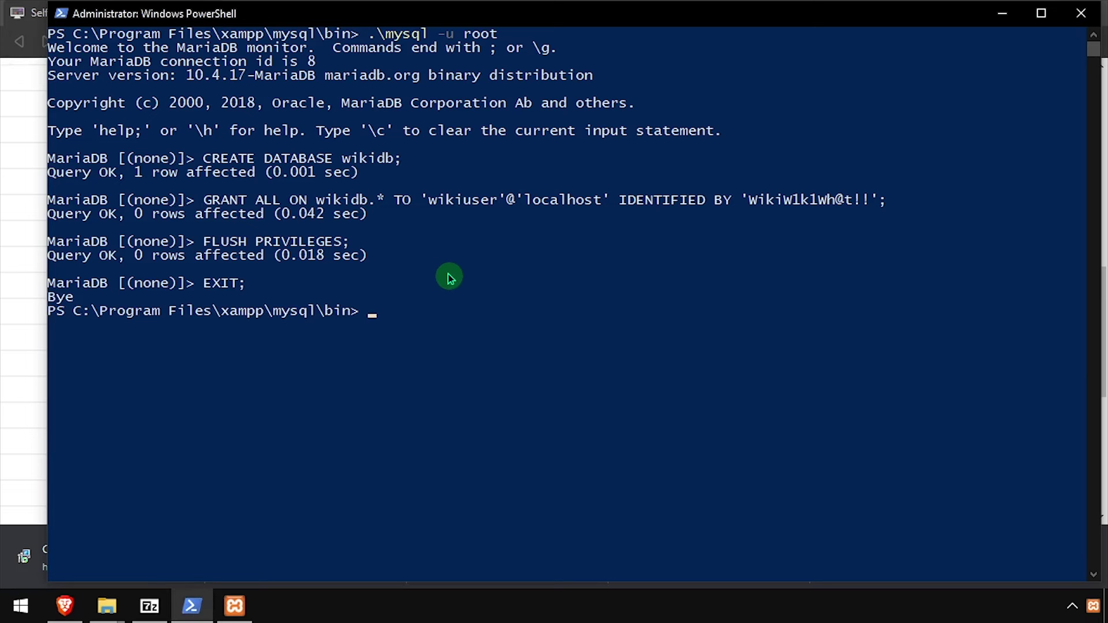
{"action": "key", "text": "Return"}
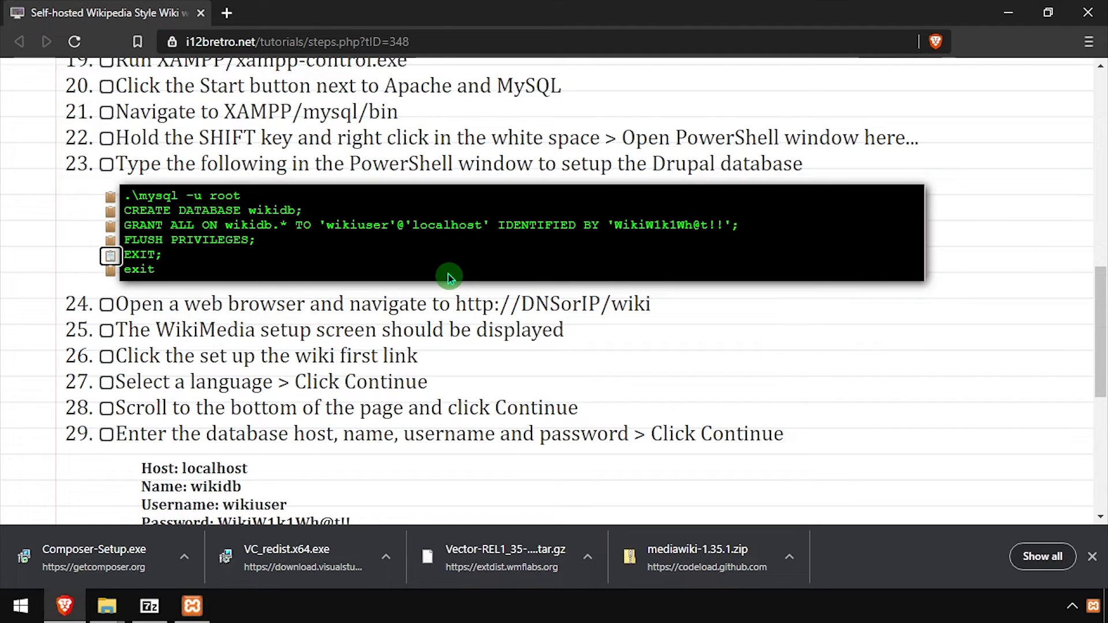
Load localhost/wiki in a new browser tab and start the wiki setup
{"action": "left_click", "coordinate": [226, 13]}
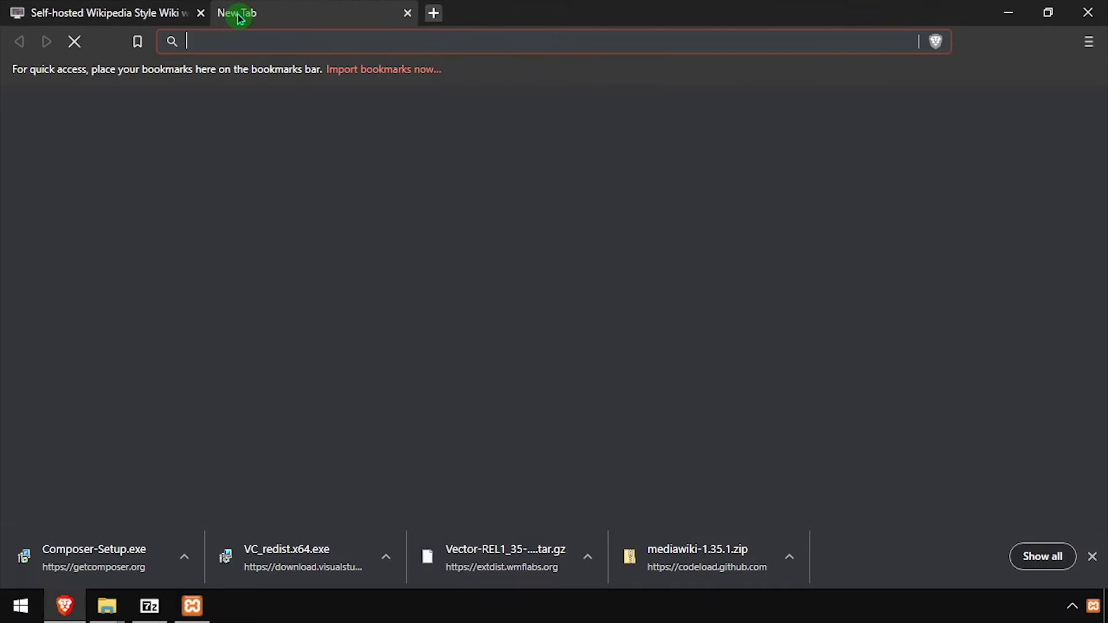
{"action": "type", "text": "localhost/wiki"}
{"action": "key", "text": "Return"}
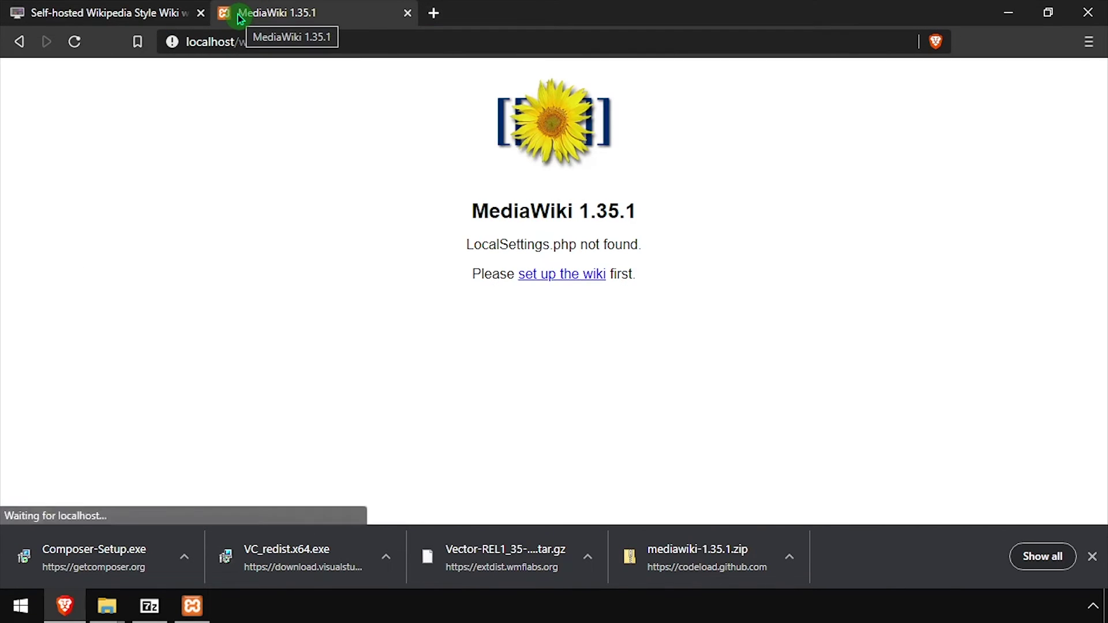
{"action": "left_click", "coordinate": [556, 272]}
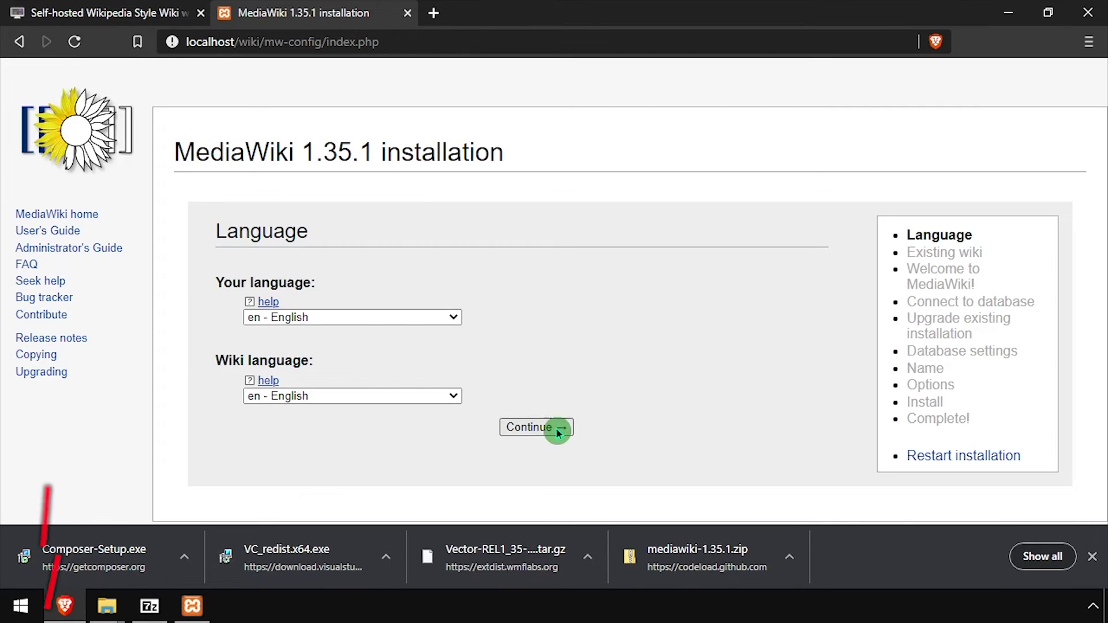
Keep English as the language and continue past the Welcome page
{"action": "left_click", "coordinate": [556, 428]}
{"action": "scroll", "coordinate": [553, 428], "scroll_direction": "down", "scroll_amount": 3}
{"action": "scroll", "coordinate": [564, 430], "scroll_direction": "down", "scroll_amount": 6}
{"action": "scroll", "coordinate": [566, 431], "scroll_direction": "down", "scroll_amount": 2}
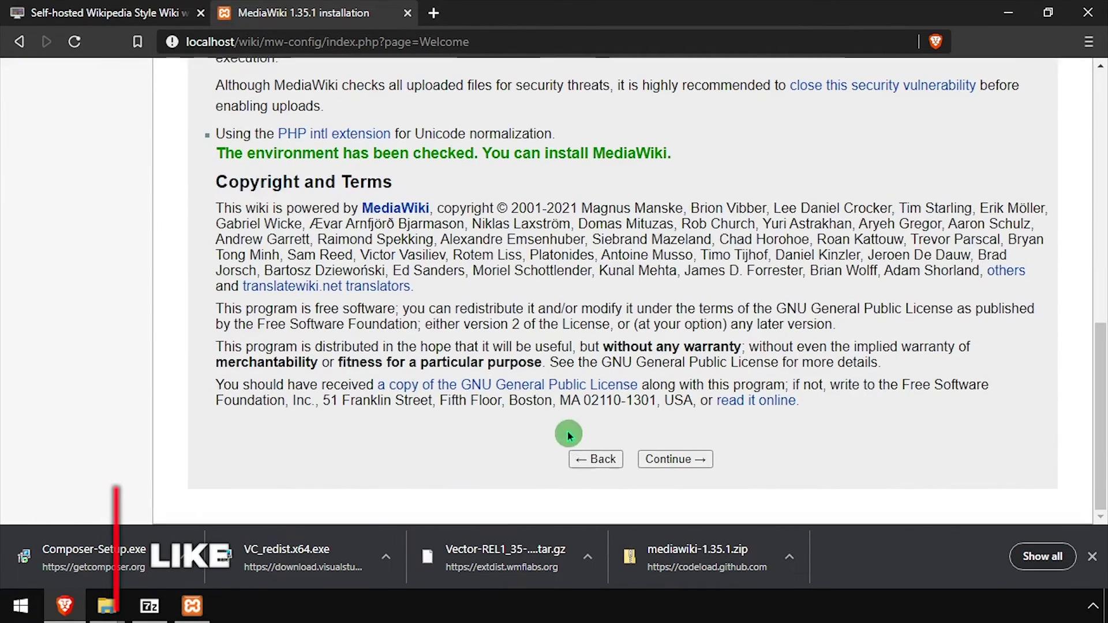
{"action": "left_click", "coordinate": [664, 459]}
{"action": "scroll", "coordinate": [662, 448], "scroll_direction": "down", "scroll_amount": 5}
Set database name wikidb, username wikiuser, paste the password, and submit the connection settings
{"action": "scroll", "coordinate": [654, 448], "scroll_direction": "down", "scroll_amount": 3}
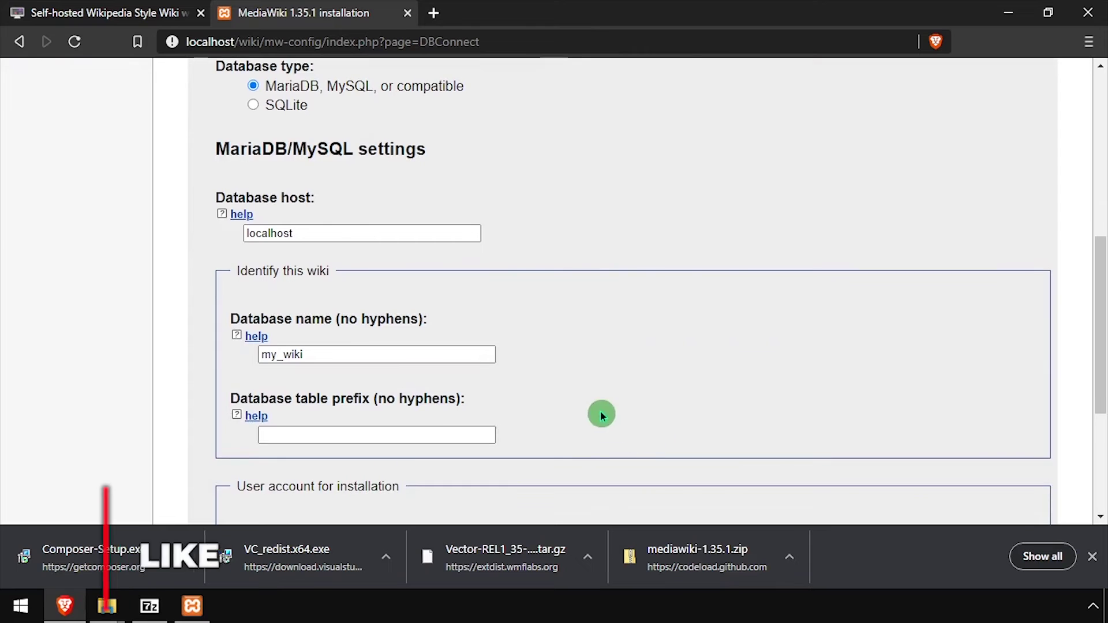
{"action": "left_click_drag", "start_coordinate": [322, 354], "coordinate": [227, 363]}
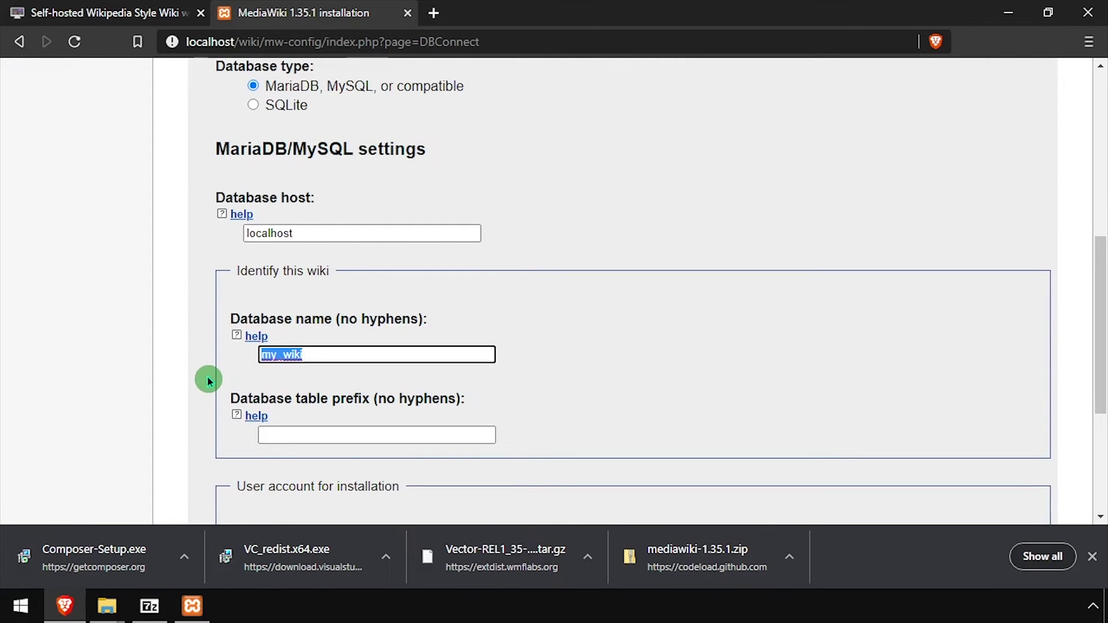
{"action": "type", "text": "wikidb"}
{"action": "scroll", "coordinate": [207, 379], "scroll_direction": "down", "scroll_amount": 1}
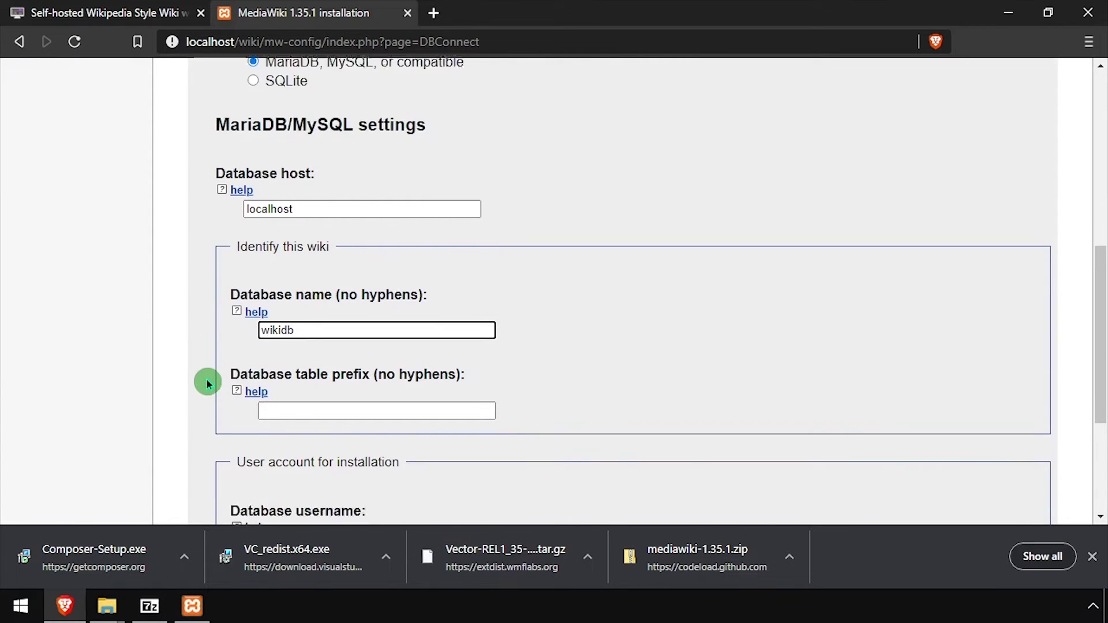
{"action": "scroll", "coordinate": [242, 381], "scroll_direction": "down", "scroll_amount": 3}
{"action": "scroll", "coordinate": [346, 305], "scroll_direction": "down", "scroll_amount": 1}
{"action": "double_click", "coordinate": [337, 318]}
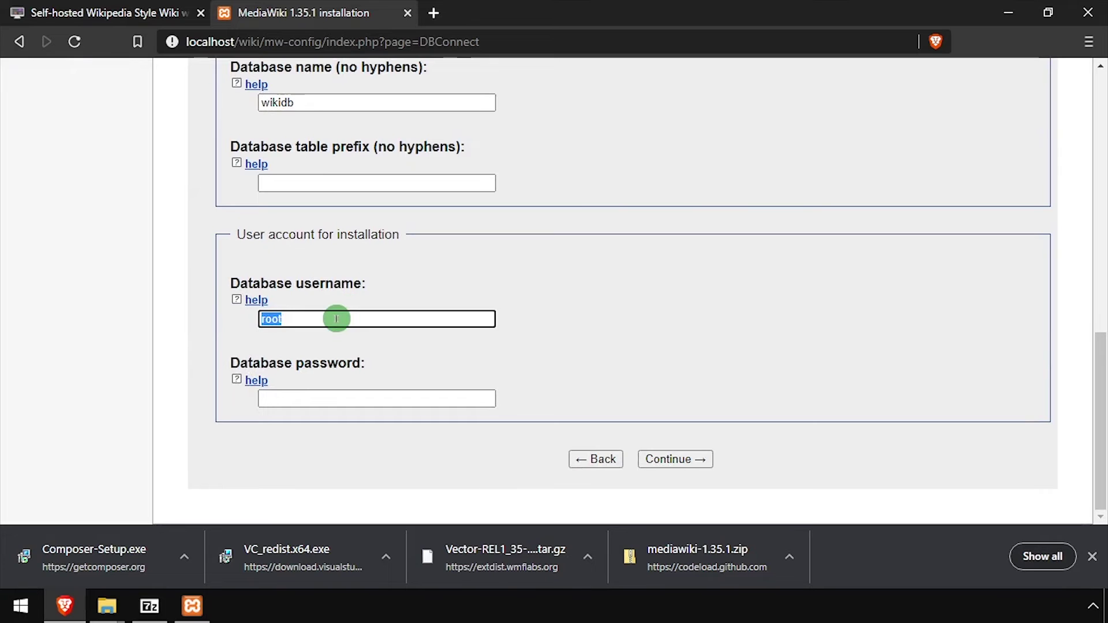
{"action": "type", "text": "iki"}
{"action": "left_click", "coordinate": [355, 397]}
{"action": "key", "text": "ctrl+v"}
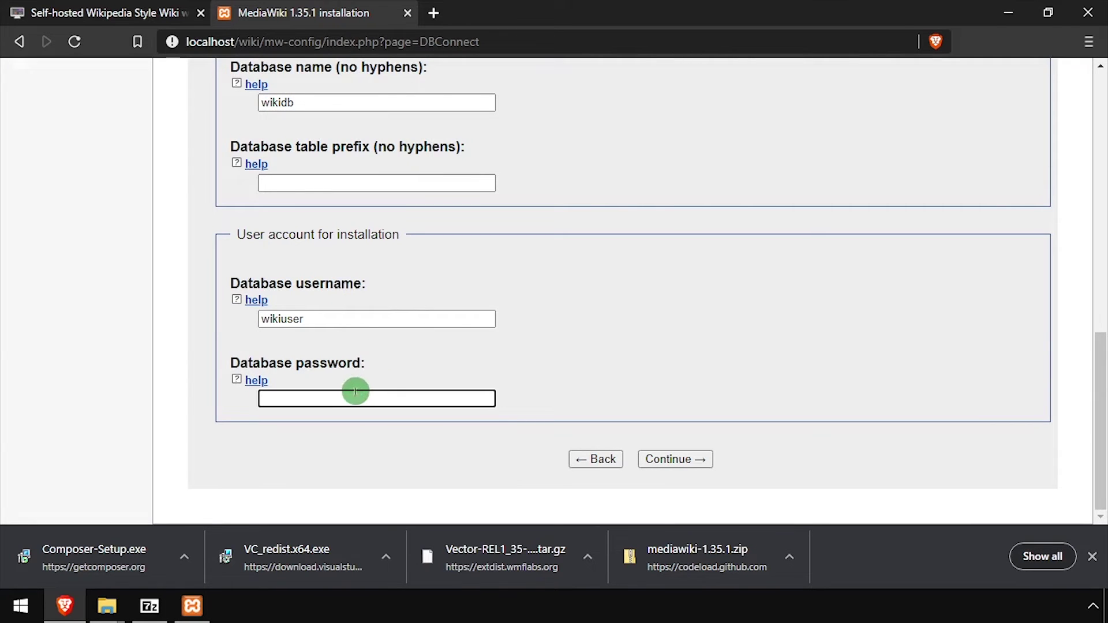
{"action": "left_click", "coordinate": [682, 465]}
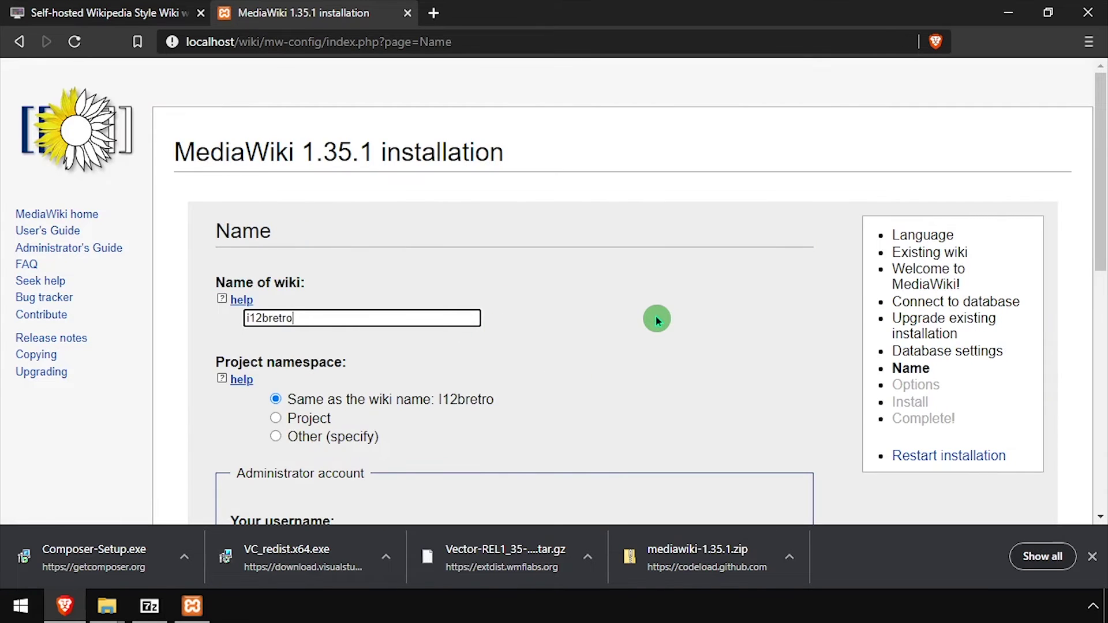
Enter the administrator username, the password twice, and the email address
{"action": "scroll", "coordinate": [656, 318], "scroll_direction": "down", "scroll_amount": 5}
{"action": "left_click", "coordinate": [481, 297]}
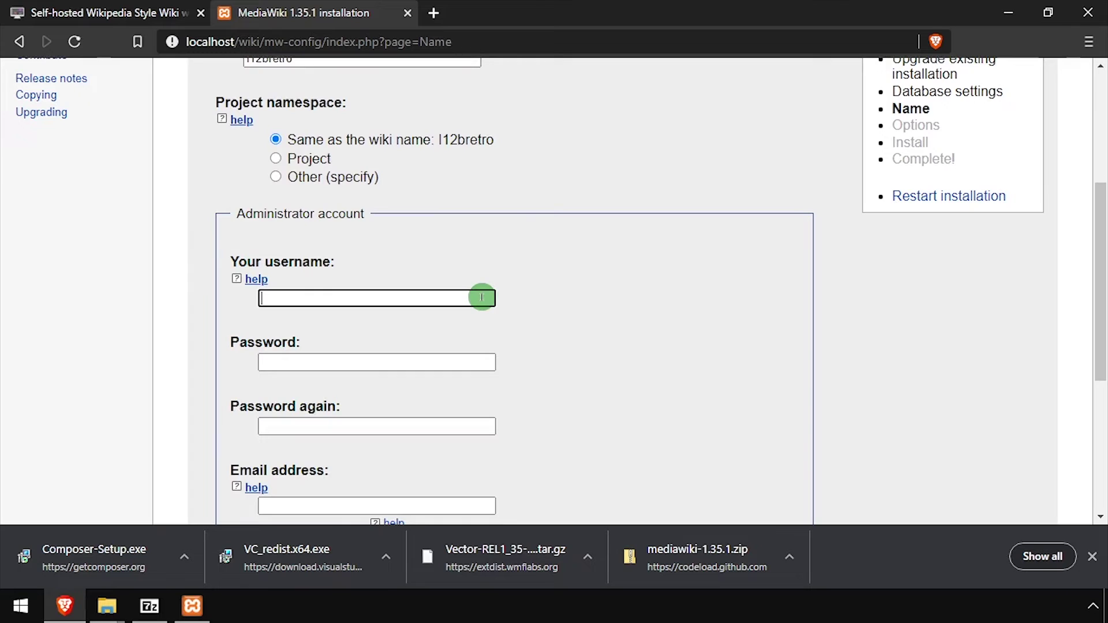
{"action": "key", "text": "Tab"}
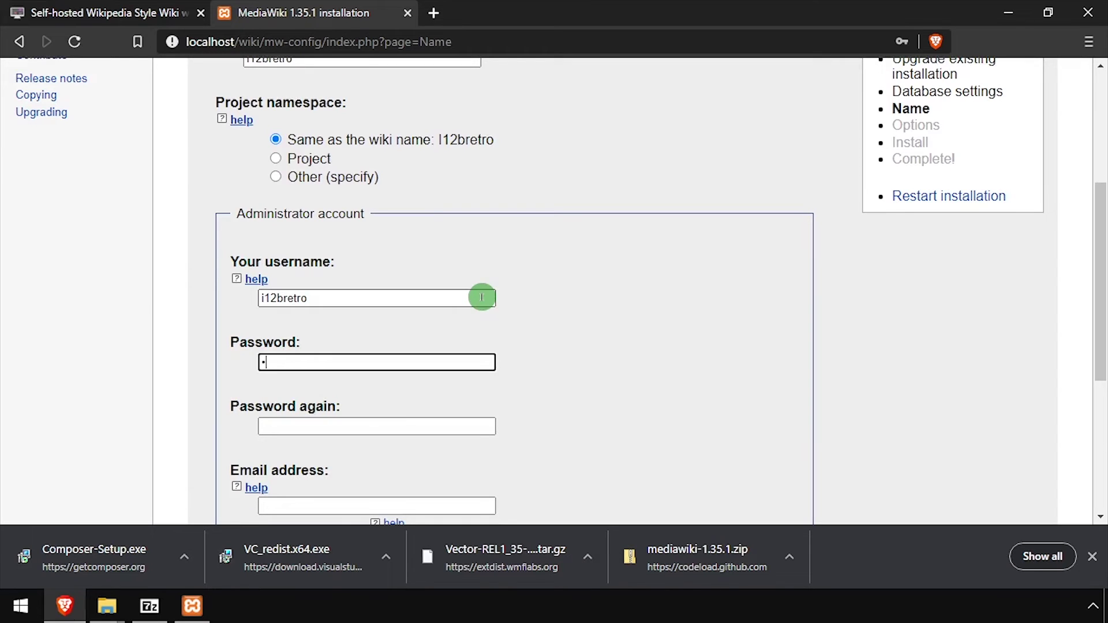
{"action": "key", "text": "Tab"}
{"action": "key", "text": "Tab"}
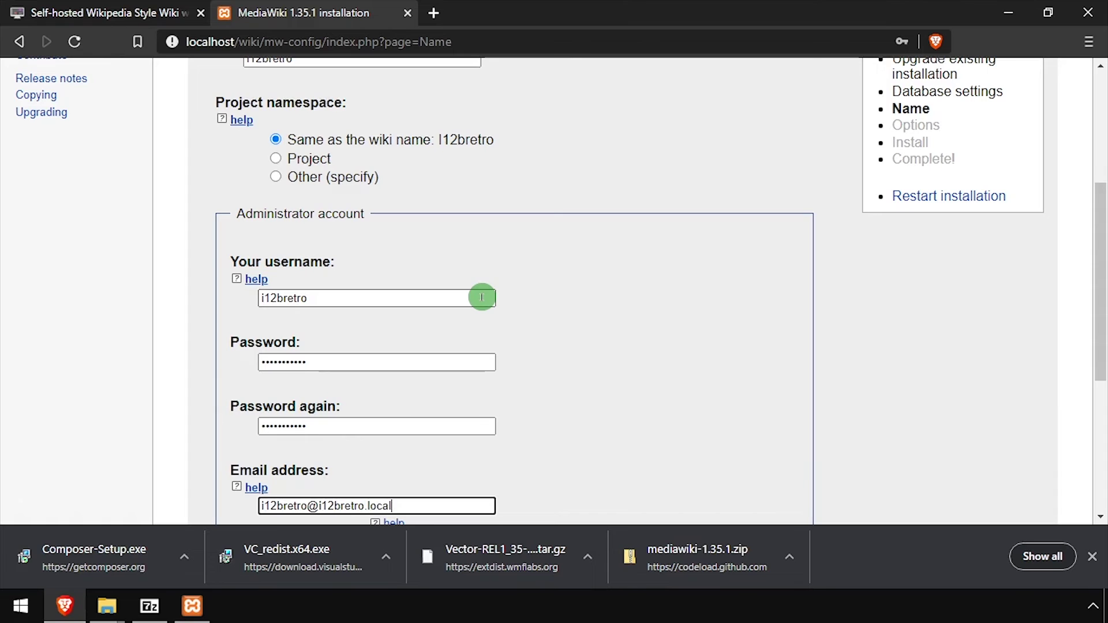
{"action": "scroll", "coordinate": [482, 296], "scroll_direction": "down", "scroll_amount": 3}
{"action": "scroll", "coordinate": [473, 291], "scroll_direction": "down", "scroll_amount": 2}
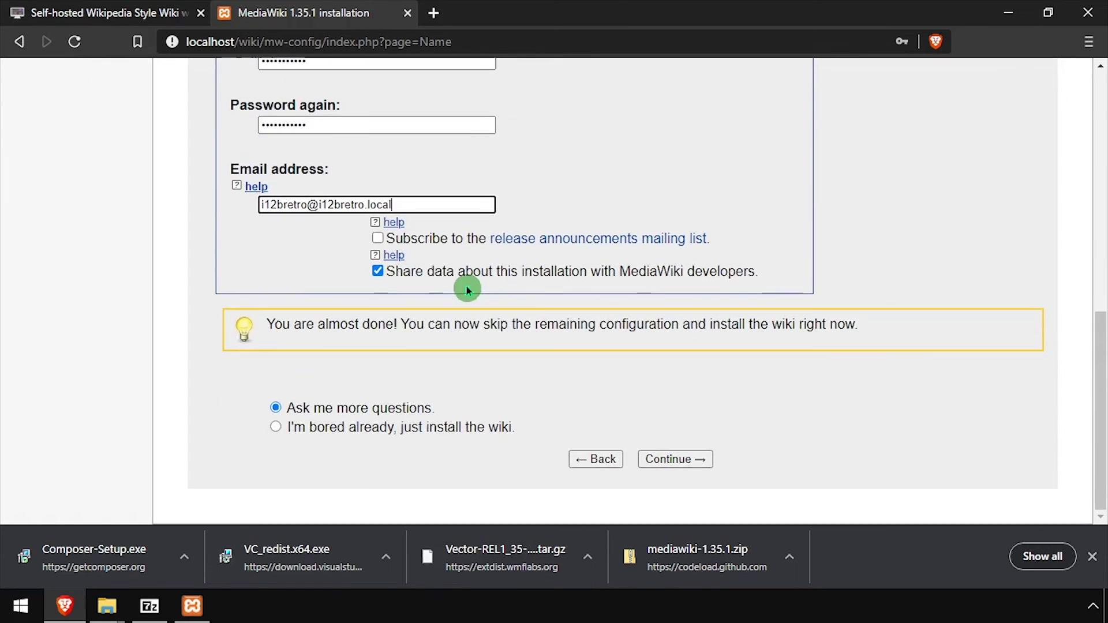
Turn off data sharing, choose 'I'm bored already', and run the installation to completion
{"action": "left_click", "coordinate": [380, 273]}
{"action": "left_click", "coordinate": [283, 427]}
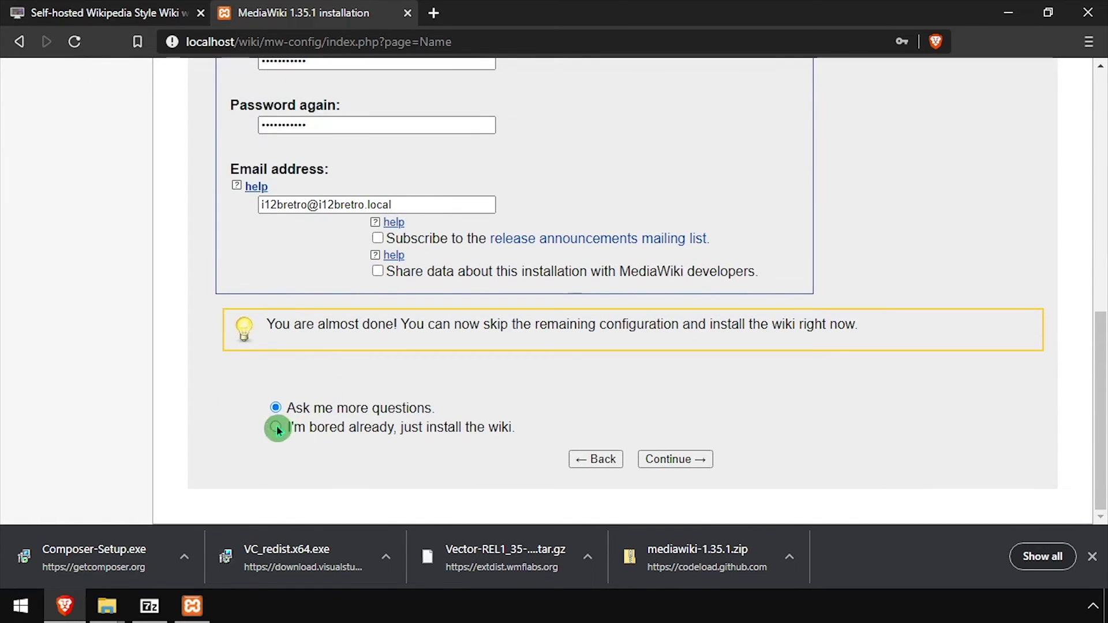
{"action": "left_click", "coordinate": [662, 459]}
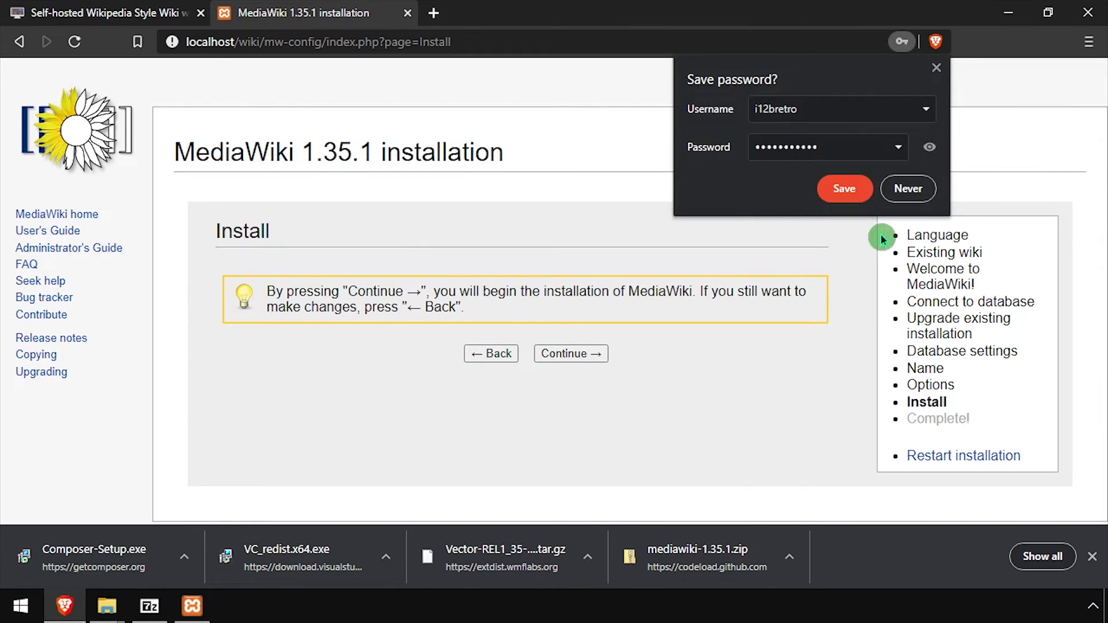
{"action": "left_click", "coordinate": [895, 193]}
{"action": "left_click", "coordinate": [574, 359]}
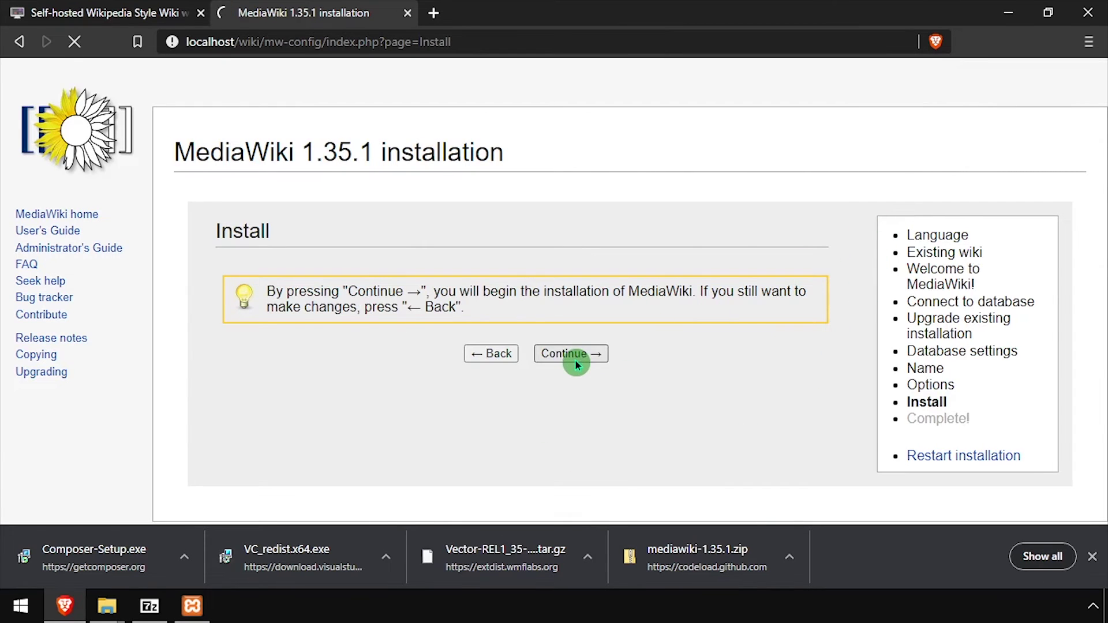
{"action": "scroll", "coordinate": [577, 361], "scroll_direction": "down", "scroll_amount": 1}
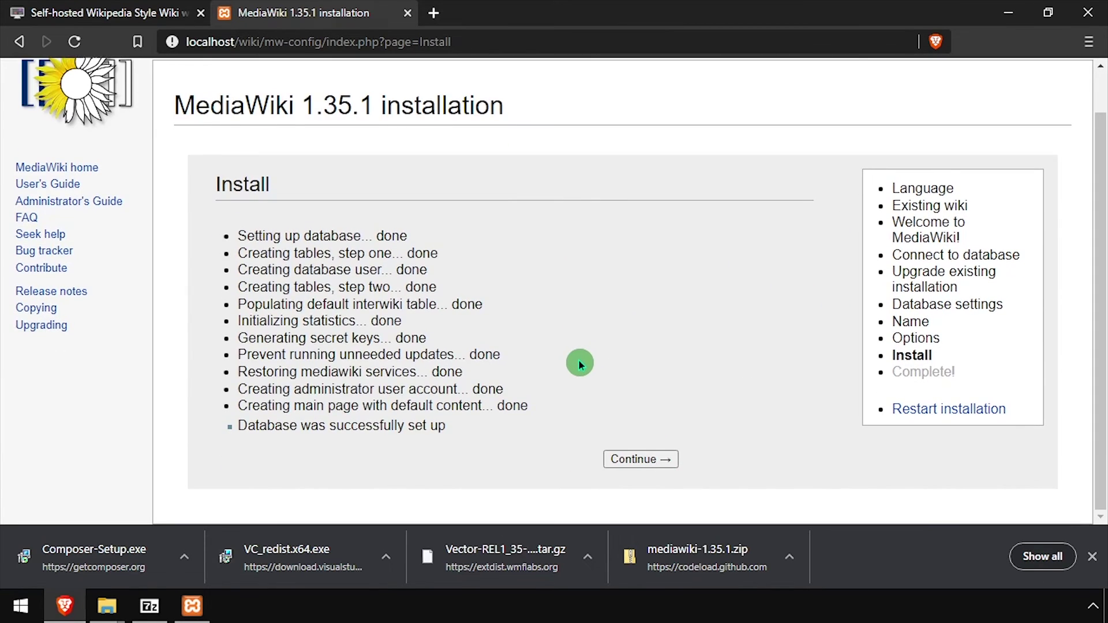
{"action": "left_click", "coordinate": [650, 460]}
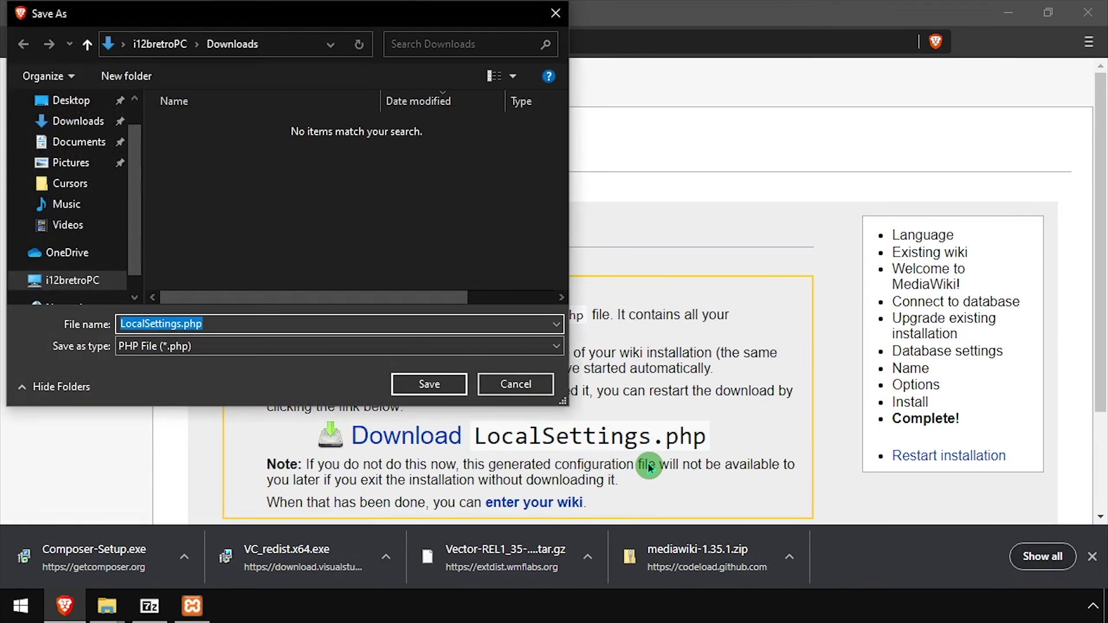
Save LocalSettings.php into the Program Files xampp\htdocs\wiki folder
{"action": "left_click", "coordinate": [295, 310]}
{"action": "type", "text": "%prog"}
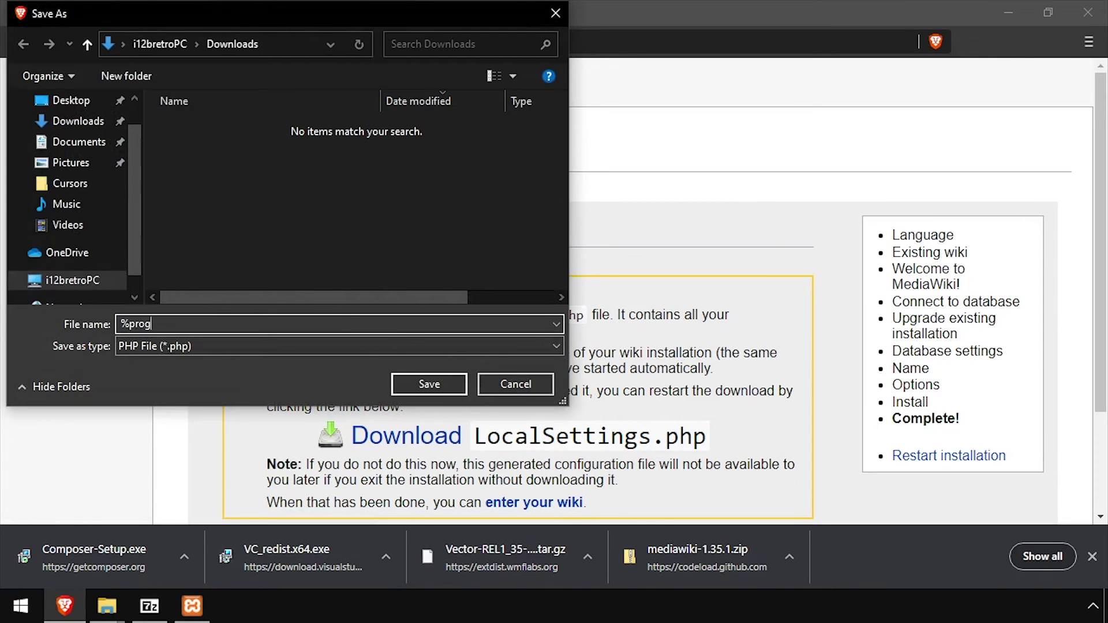
{"action": "type", "text": "s%"}
{"action": "key", "text": "Return"}
{"action": "scroll", "coordinate": [295, 254], "scroll_direction": "down", "scroll_amount": 10}
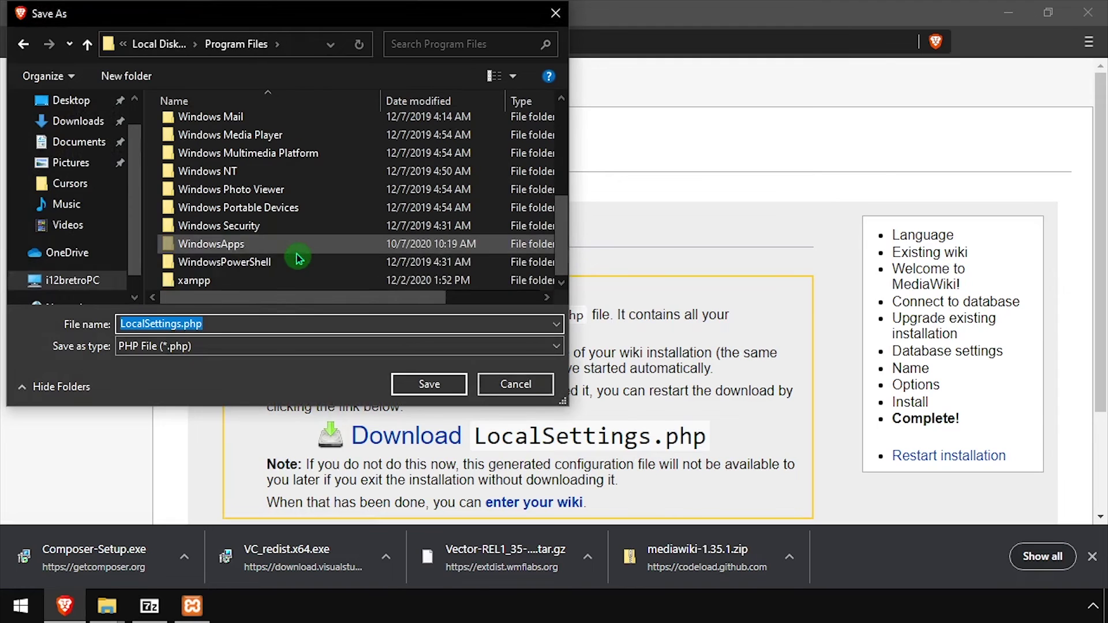
{"action": "double_click", "coordinate": [253, 282]}
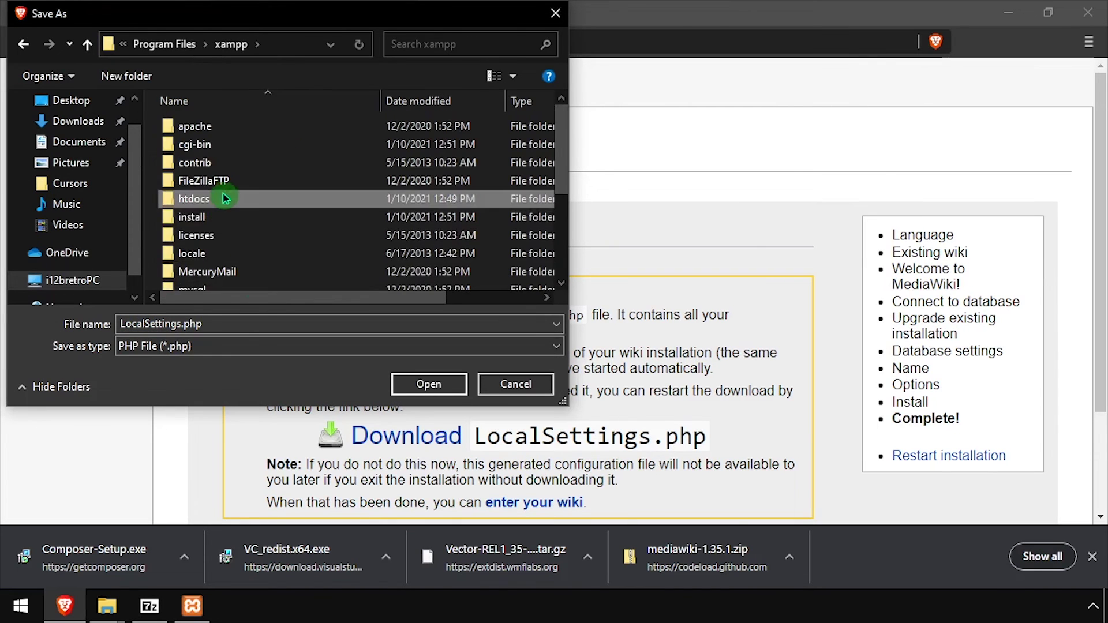
{"action": "double_click", "coordinate": [254, 218]}
{"action": "double_click", "coordinate": [215, 181]}
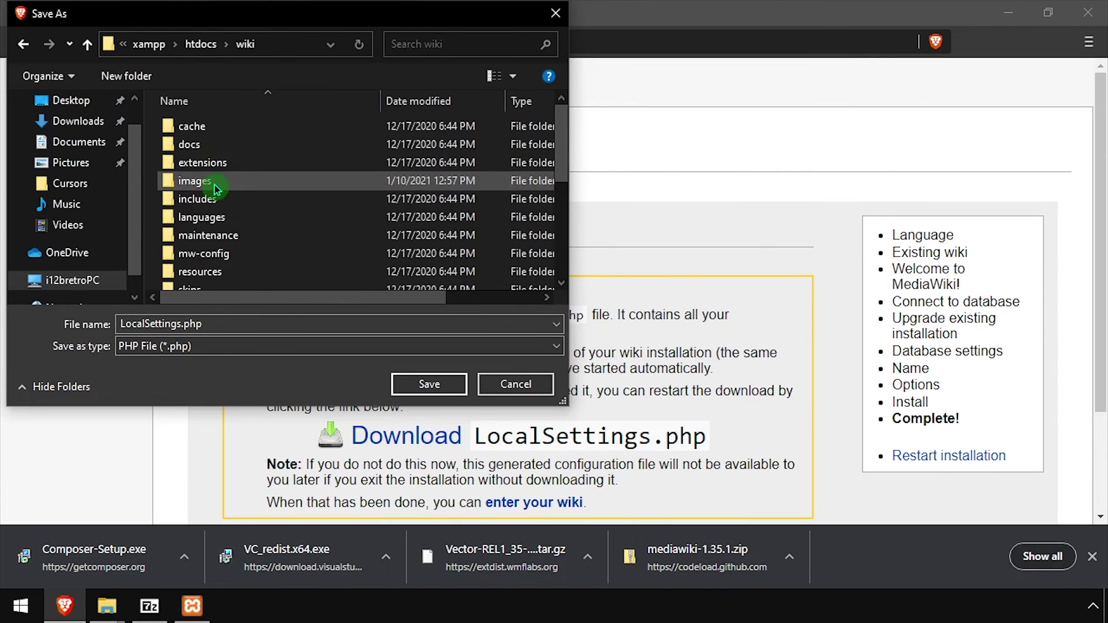
{"action": "left_click", "coordinate": [428, 386]}
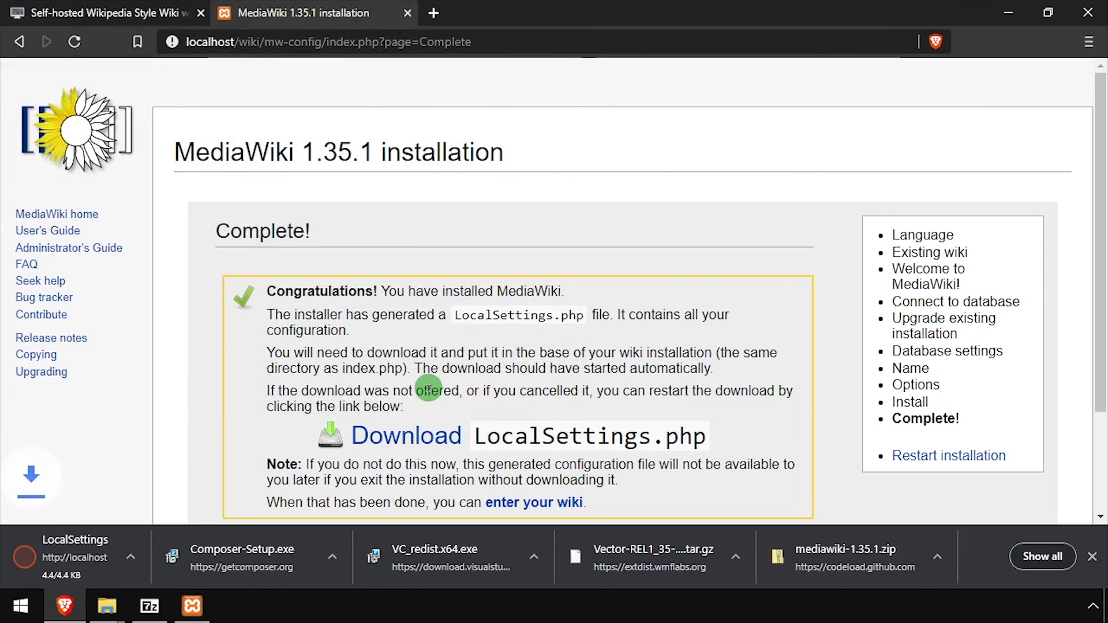
Open the new wiki's Main Page and log in as i12bretro with the admin password
{"action": "scroll", "coordinate": [428, 390], "scroll_direction": "down", "scroll_amount": 2}
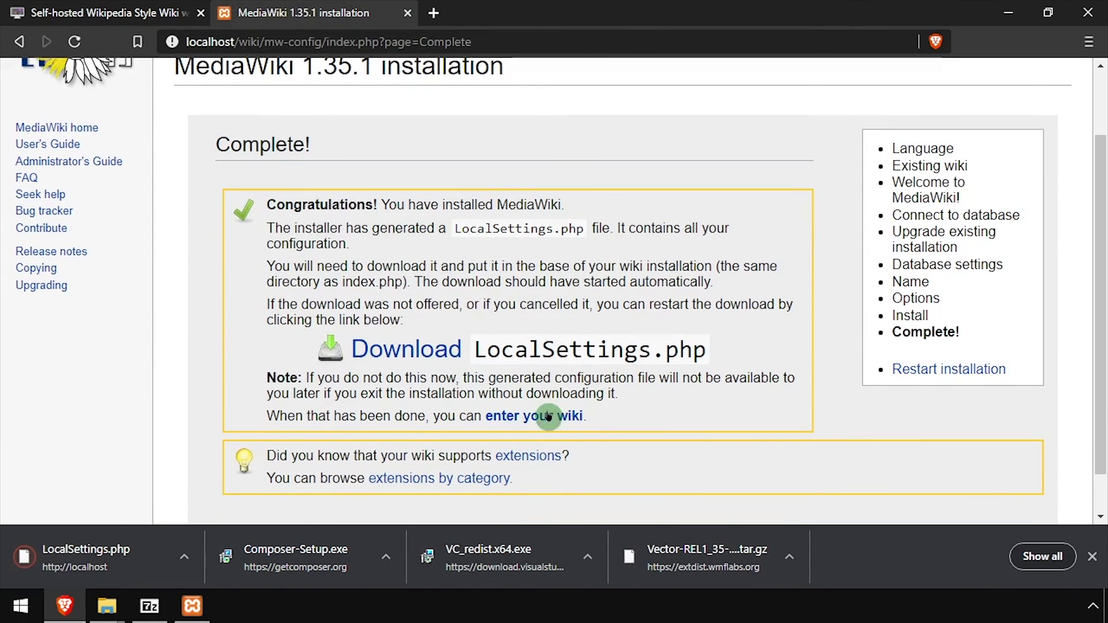
{"action": "left_click", "coordinate": [551, 415]}
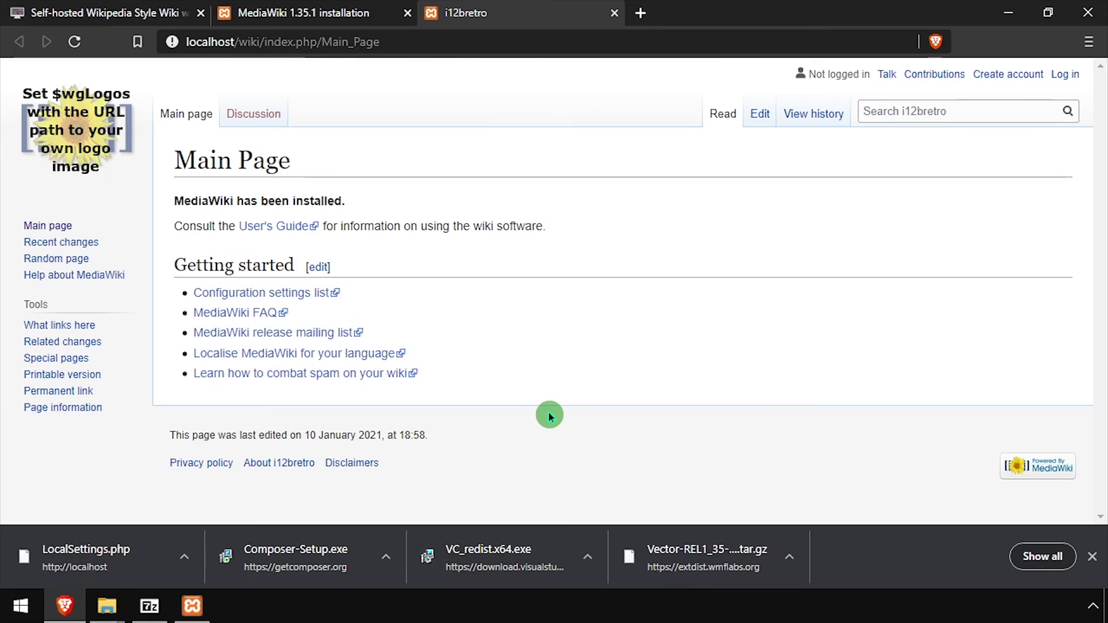
{"action": "left_click", "coordinate": [1076, 82]}
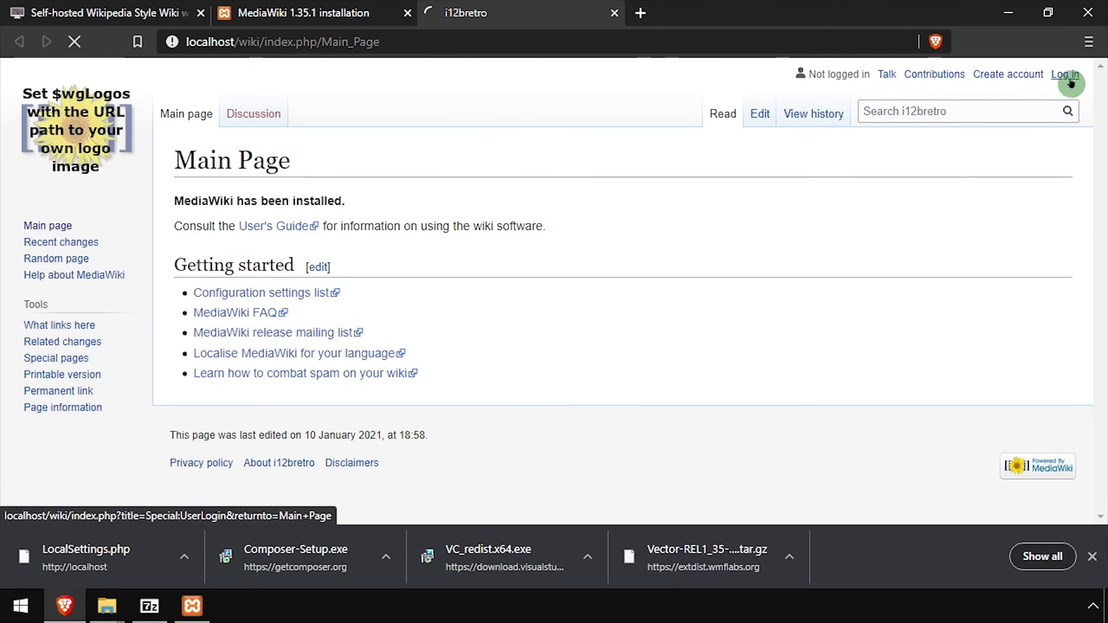
{"action": "type", "text": "i12bretro"}
{"action": "key", "text": "Tab"}
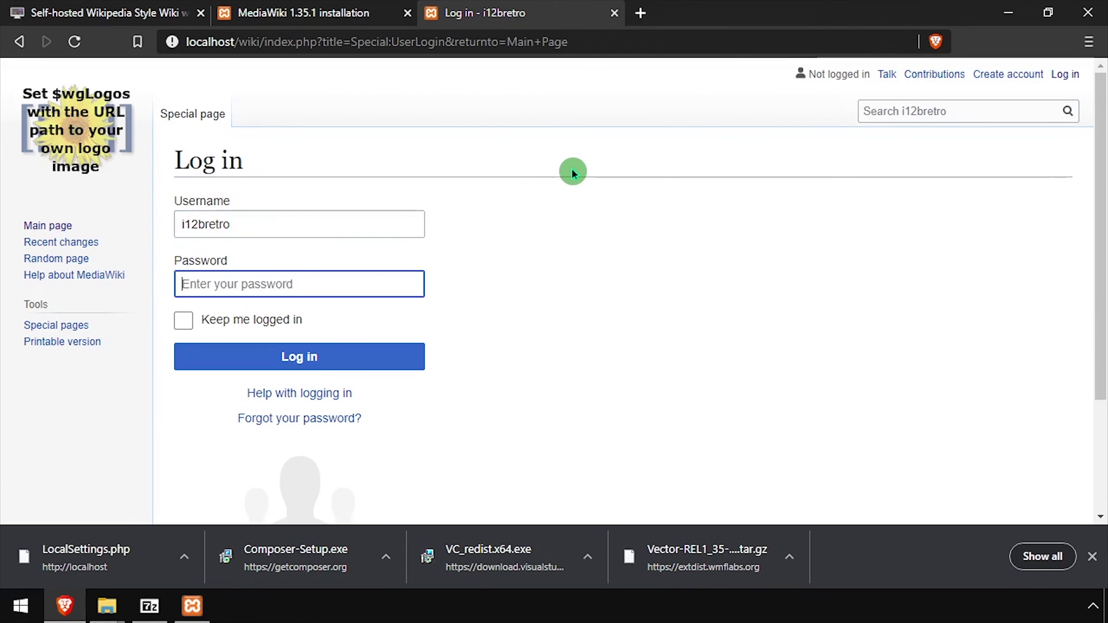
{"action": "key", "text": "Return"}
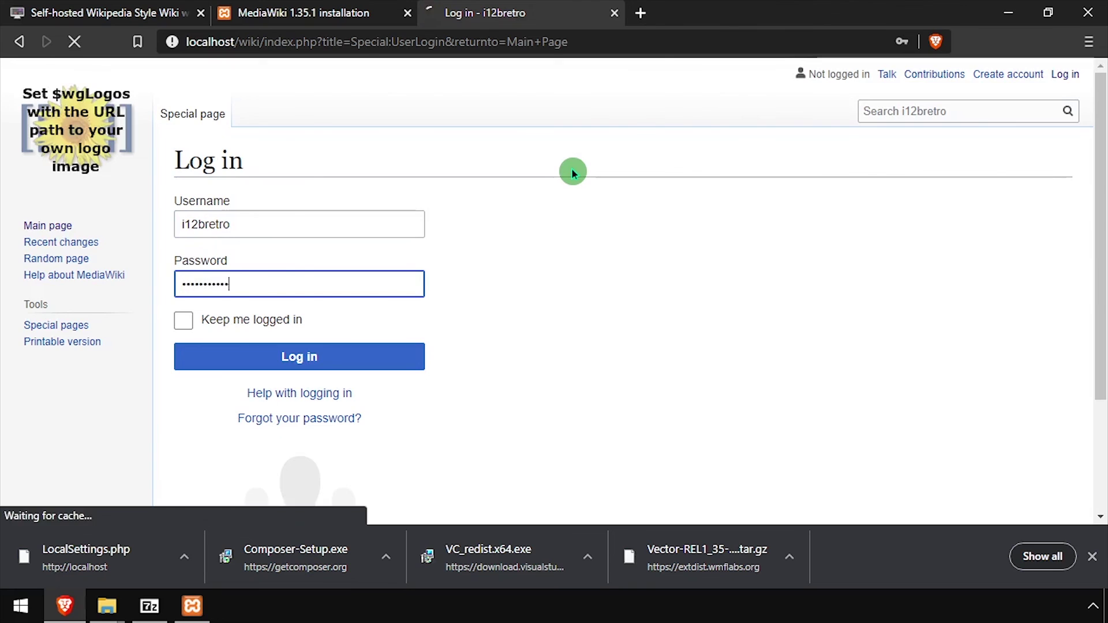